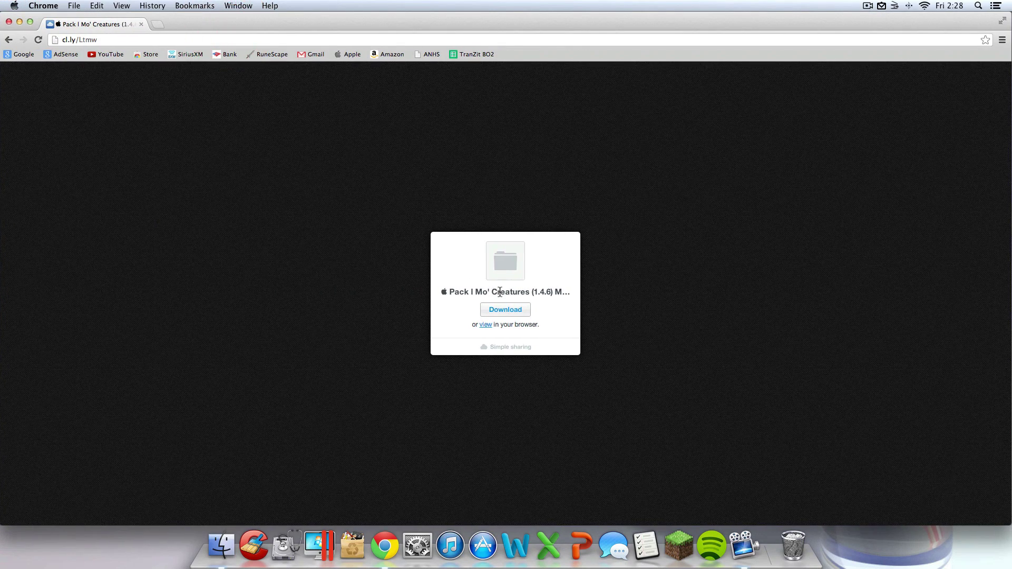
# Highlight part of the Mo' Creatures pack file name on the cl.ly page, then deselect it.
pyautogui.moveTo(547, 292)
pyautogui.mouseDown()
pyautogui.moveTo(566, 294)
pyautogui.moveTo(547, 295)
pyautogui.mouseUp()
pyautogui.click(544, 322)
pyautogui.click(540, 296)
# Permanently empty the Trash and return to the Chrome download page.
pyautogui.rightClick(790, 543)
pyautogui.click(811, 474)
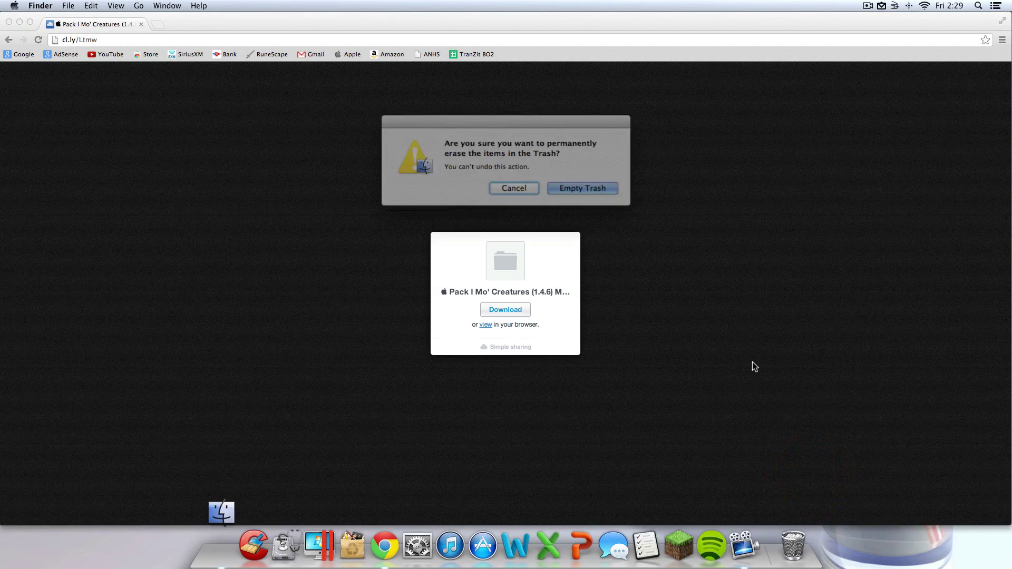
pyautogui.press('Return')
pyautogui.click(617, 304)
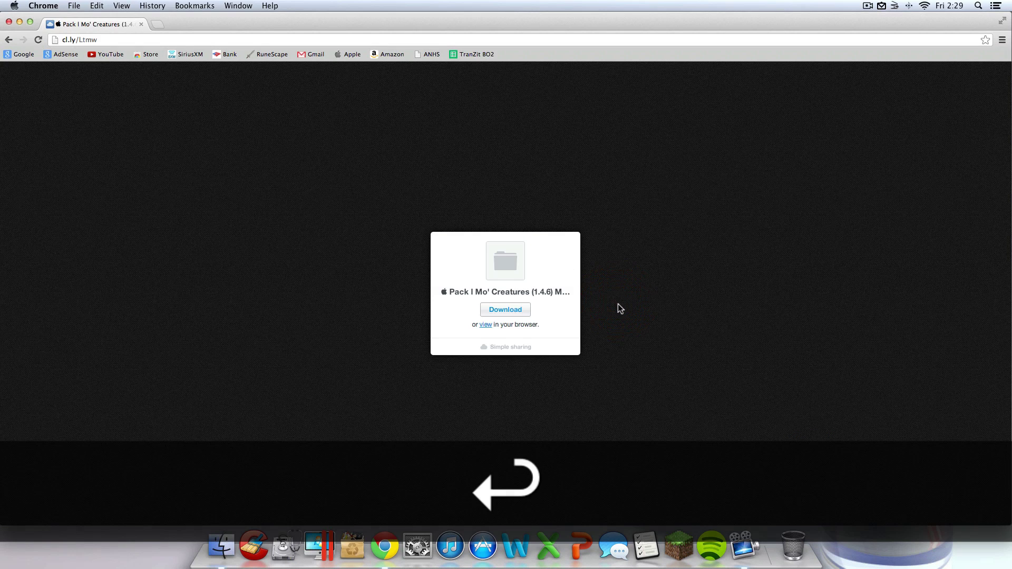
pyautogui.moveTo(537, 292); pyautogui.dragTo(547, 308)
pyautogui.click(547, 309)
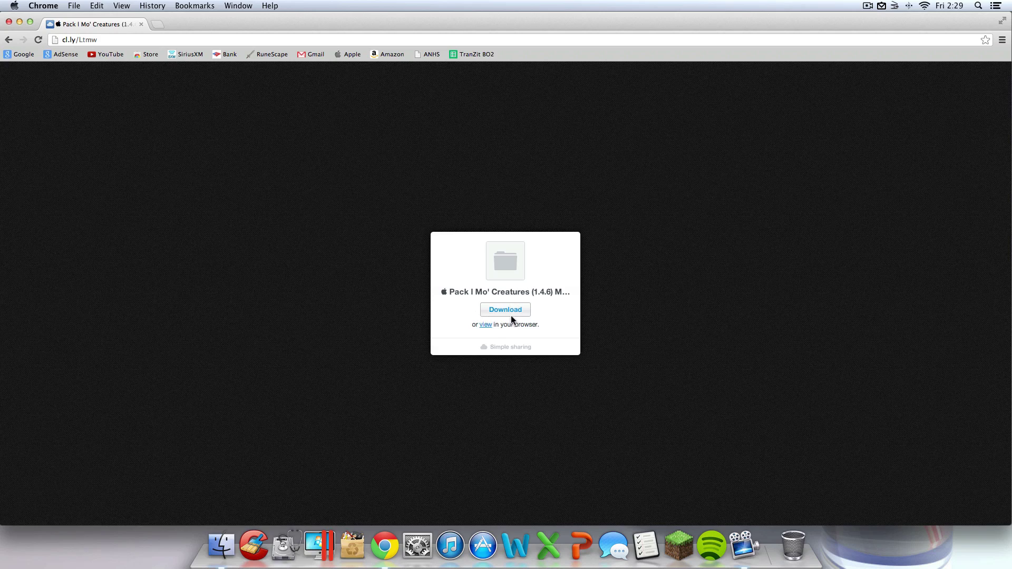
# Reopen the pack download page and the Mo' Creatures forum thread from History.
pyautogui.click(157, 24)
pyautogui.click(153, 5)
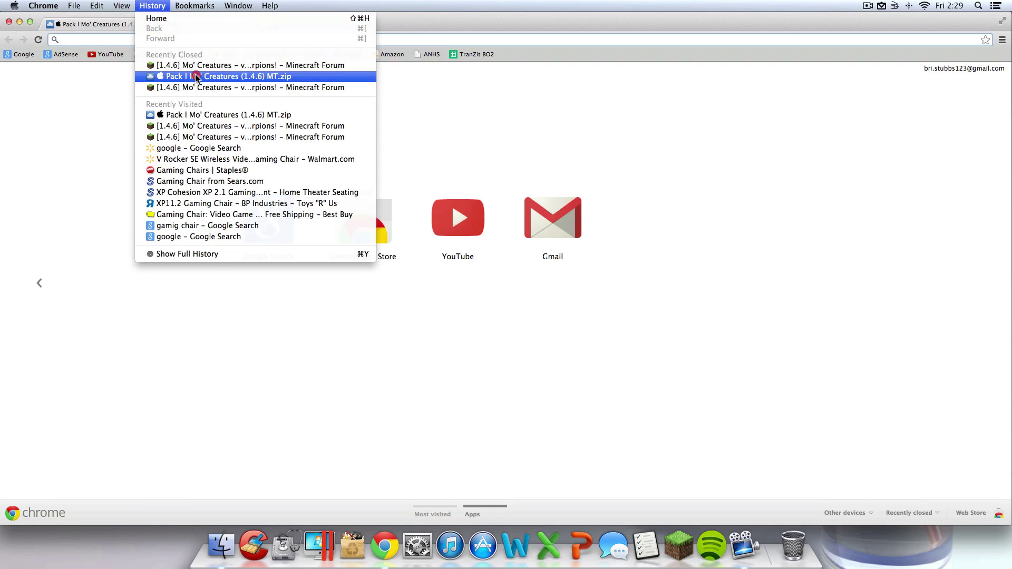
pyautogui.click(196, 77)
pyautogui.click(151, 5)
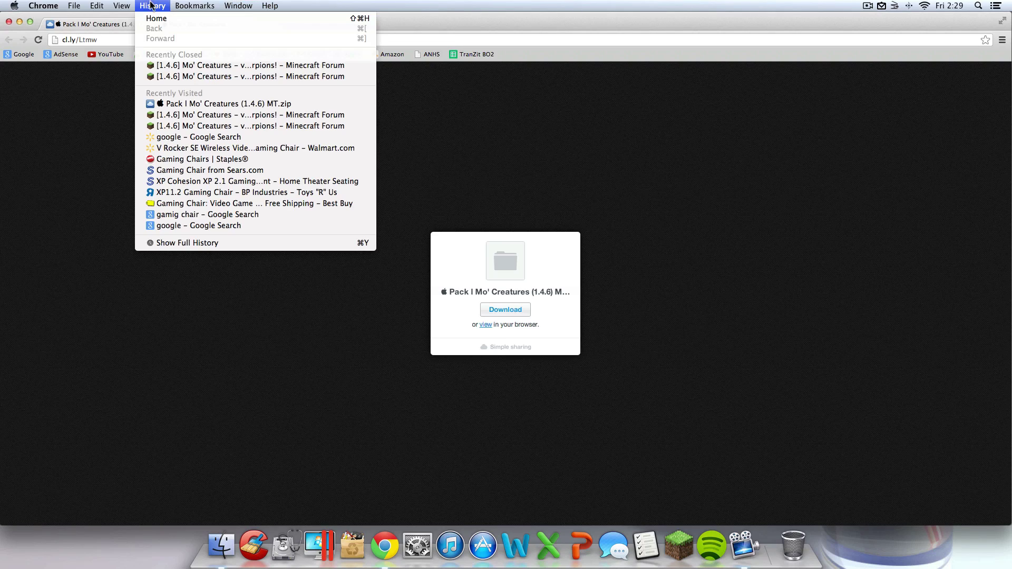
pyautogui.click(214, 114)
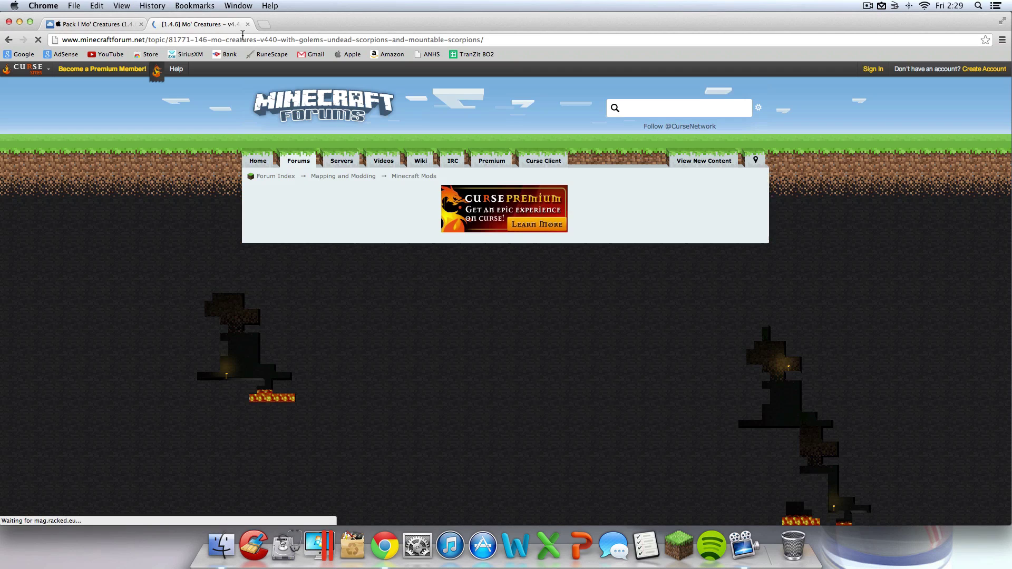
# Scroll to Download the Mod, note Forge 6.5.0.473 and the Forge Client link, then return to the download tab.
pyautogui.scroll(-3, 566, 437)
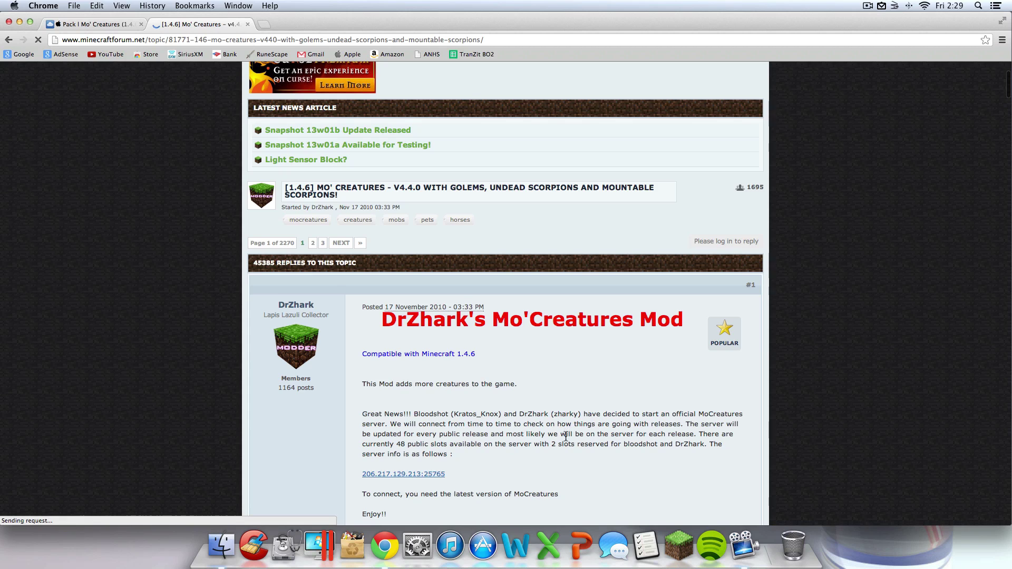
pyautogui.scroll(-20, 563, 441)
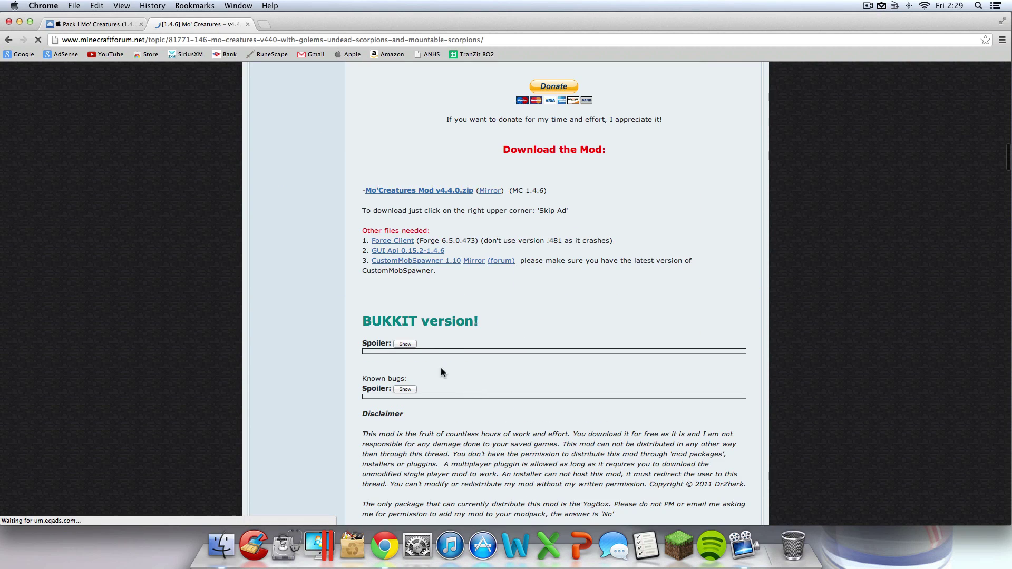
pyautogui.click(469, 240)
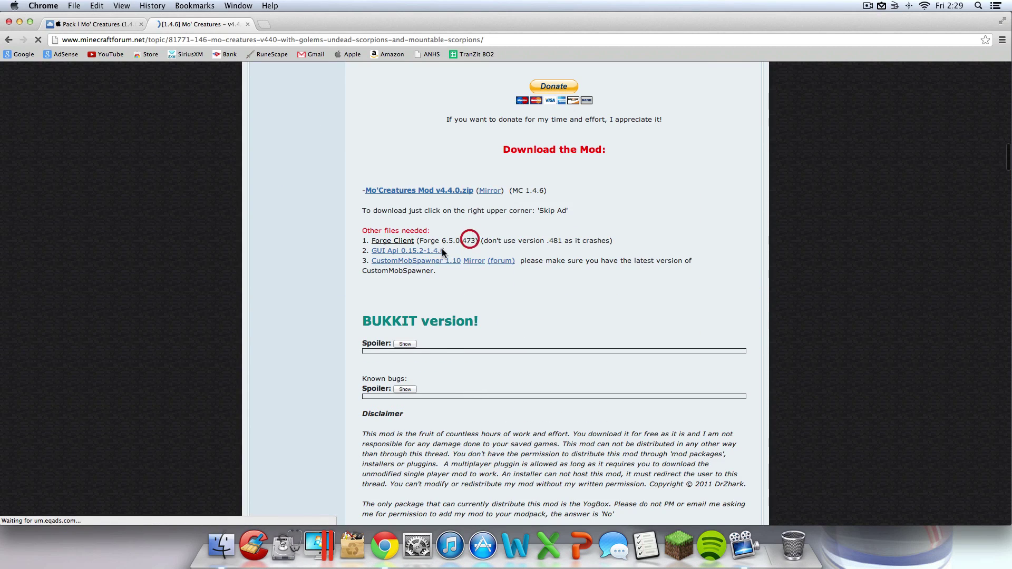
pyautogui.click(495, 252)
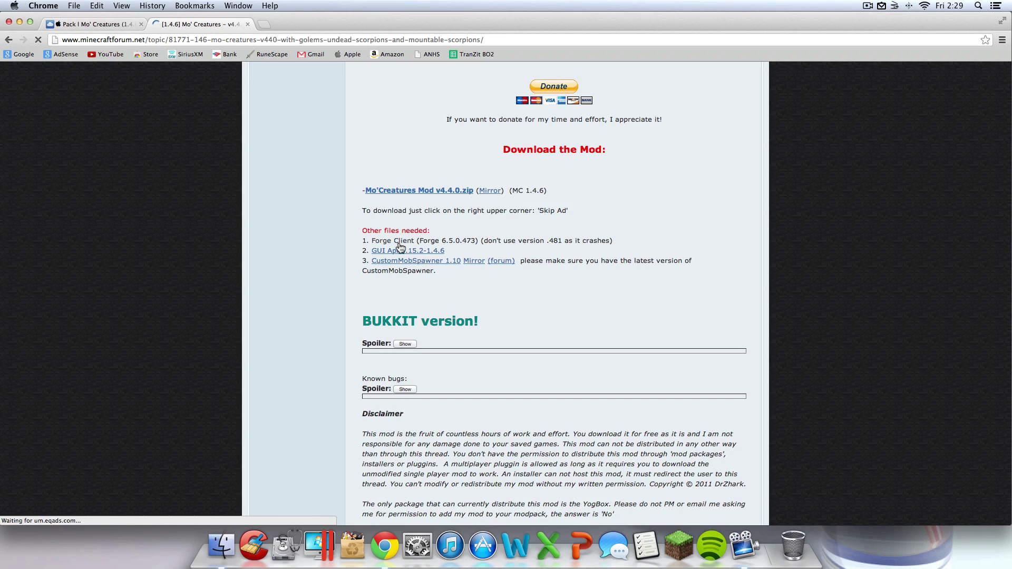
pyautogui.click(527, 246)
pyautogui.click(104, 24)
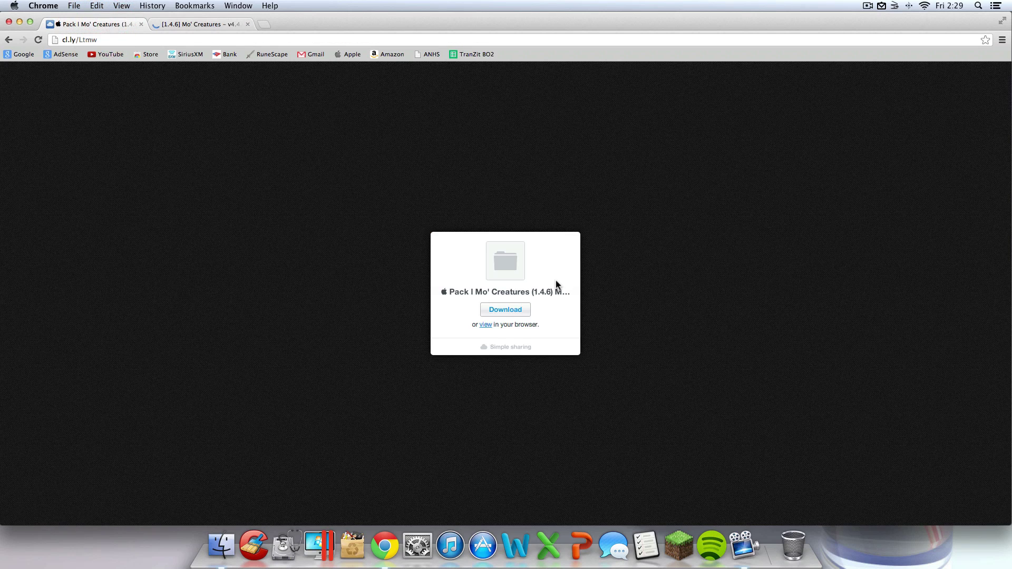
# Download the 17.8 MB Mo' Creatures pack ZIP and close the forum thread tab.
pyautogui.click(505, 311)
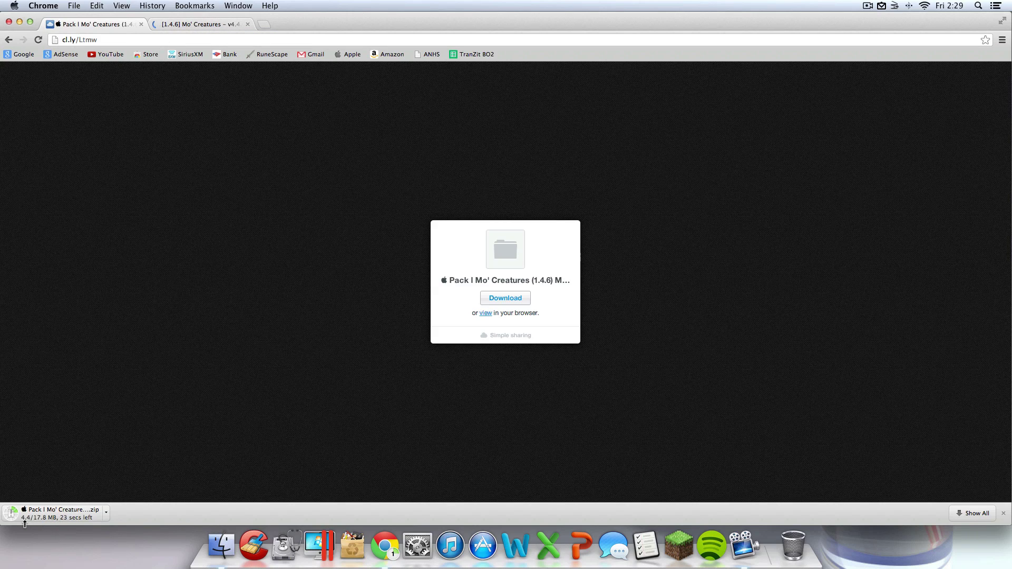
pyautogui.click(180, 23)
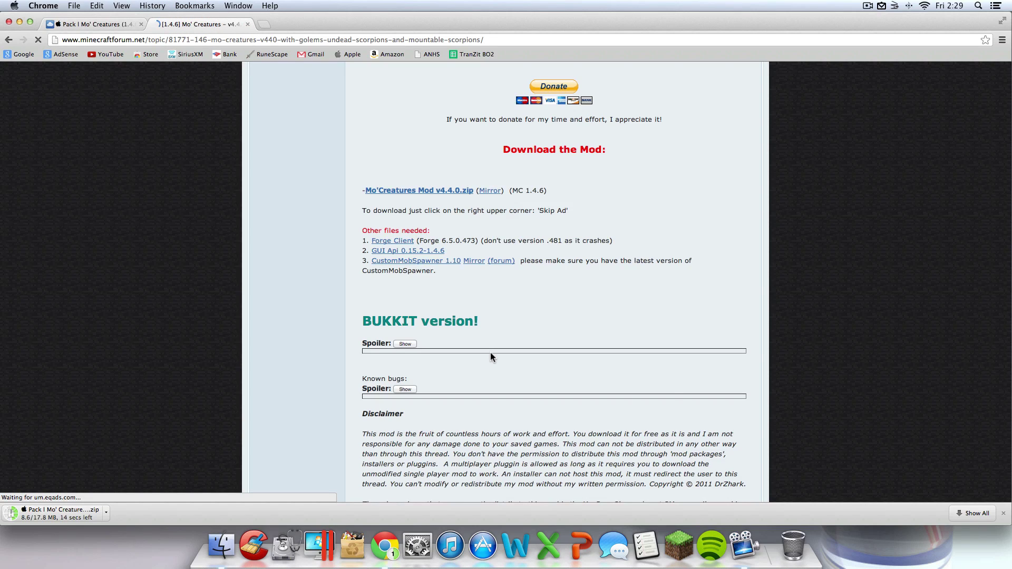
pyautogui.scroll(10, 469, 369)
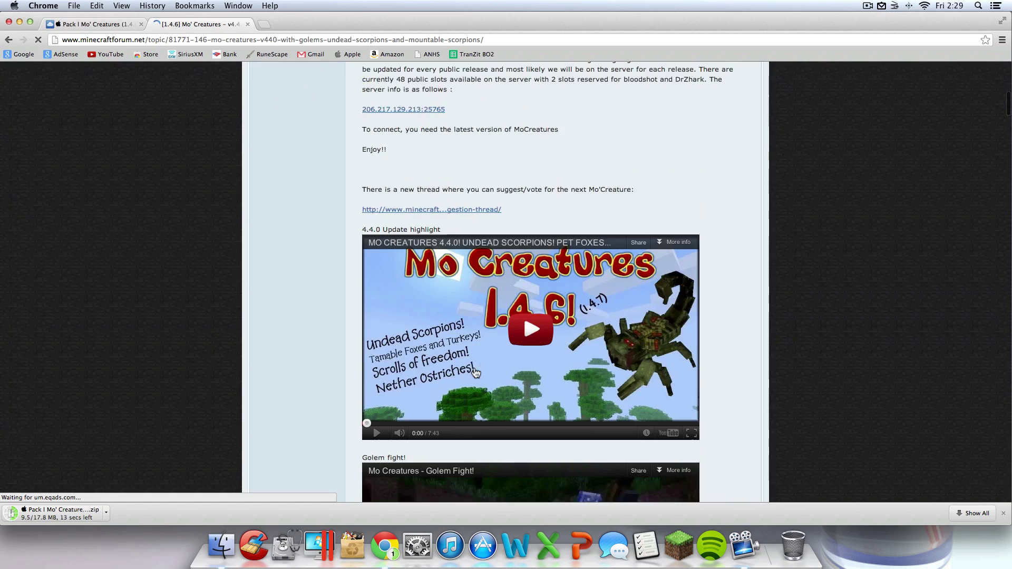
pyautogui.scroll(-6, 468, 376)
pyautogui.scroll(3, 515, 354)
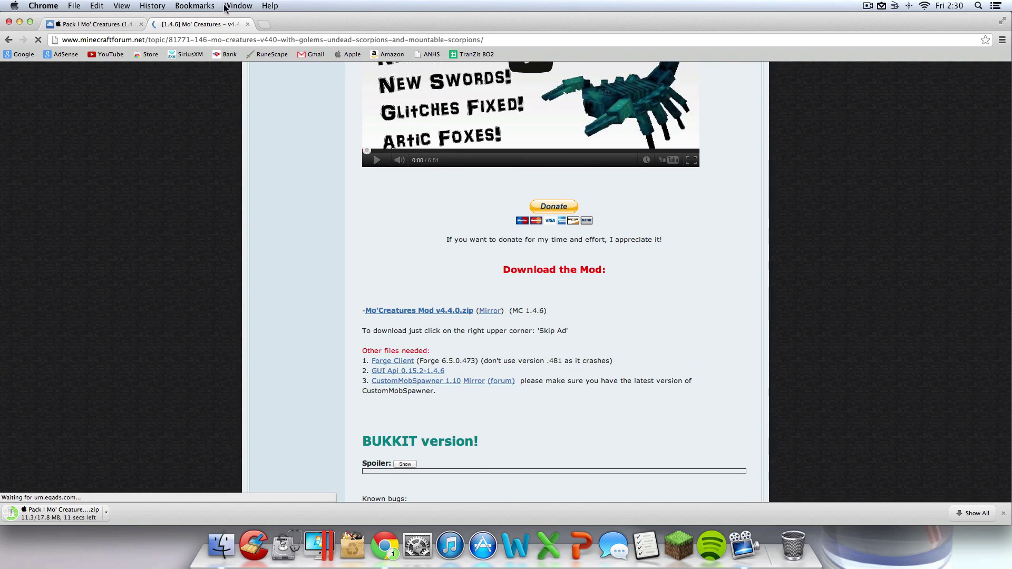
pyautogui.click(246, 25)
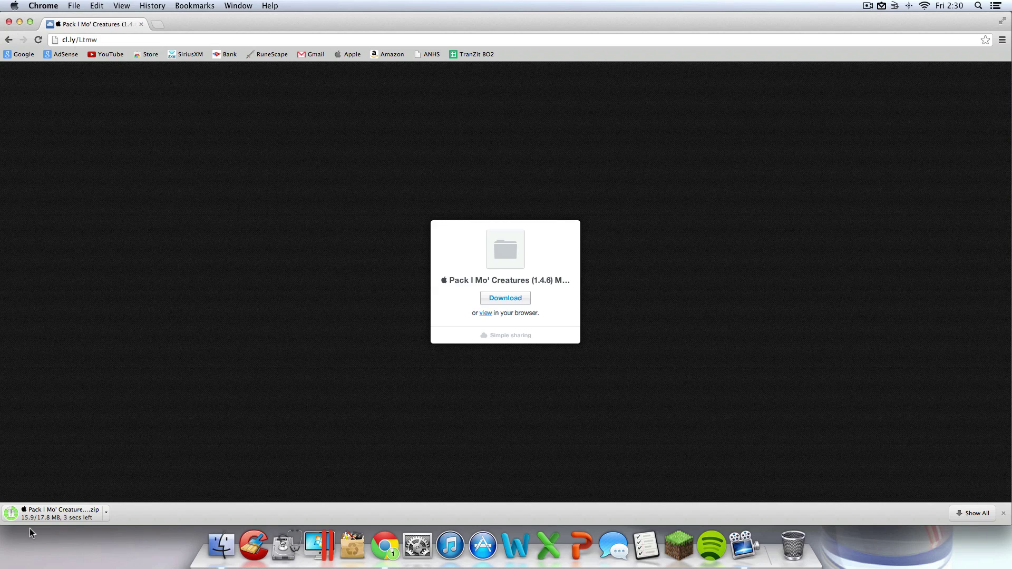
pyautogui.click(76, 39)
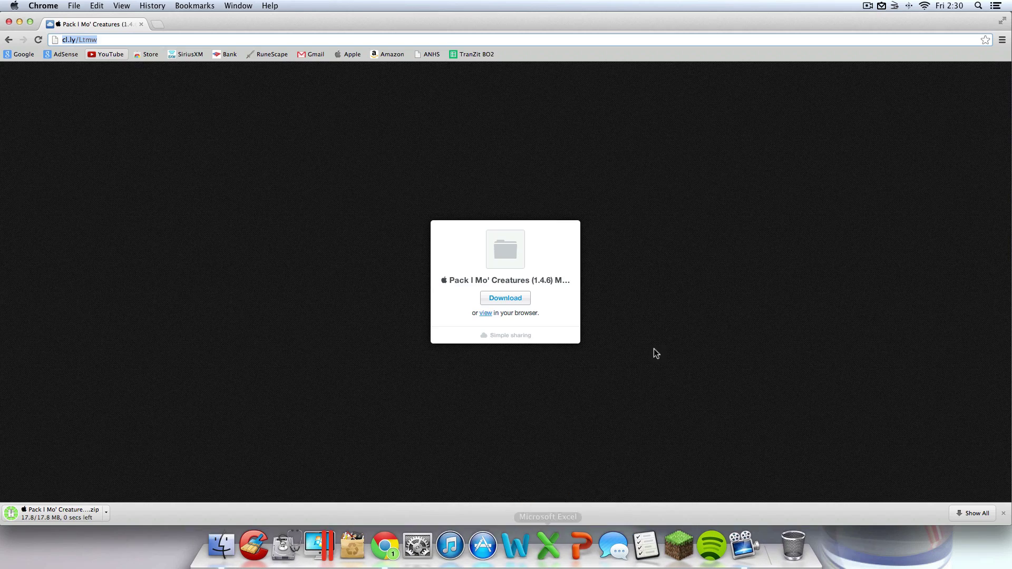
pyautogui.click(373, 298)
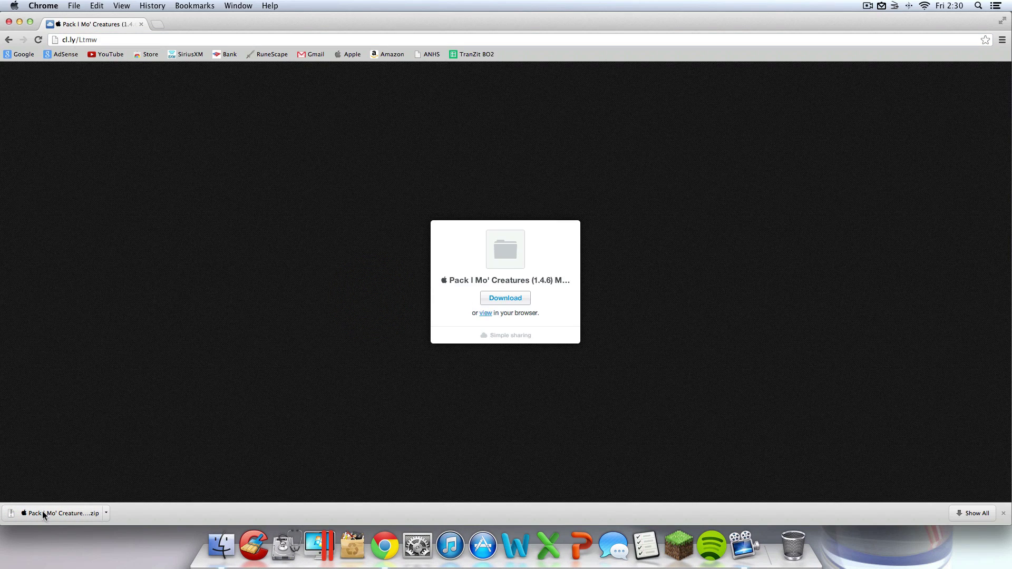
# Close Chrome and move the downloaded pack ZIP from Downloads onto the desktop.
pyautogui.click(9, 21)
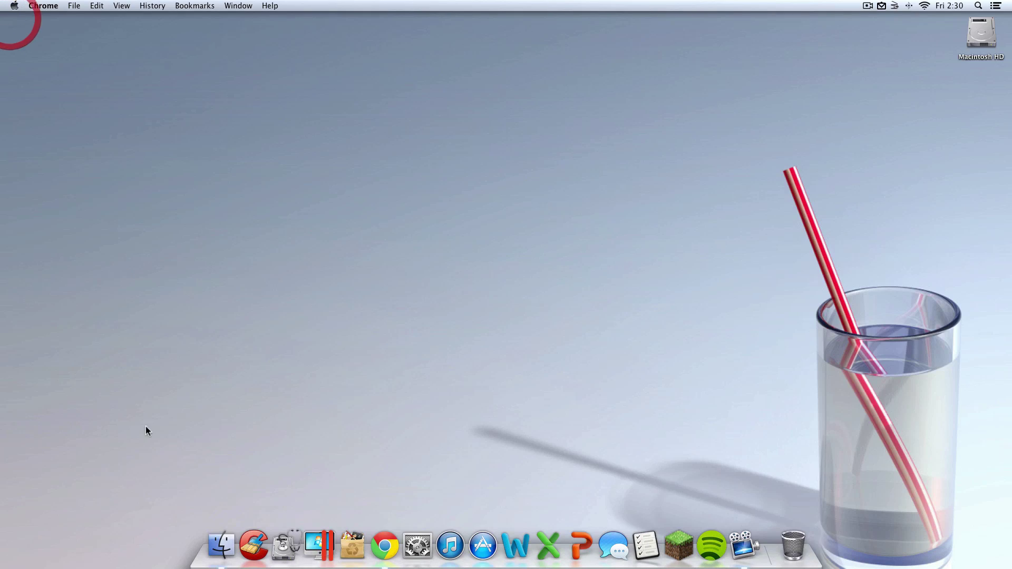
pyautogui.click(226, 536)
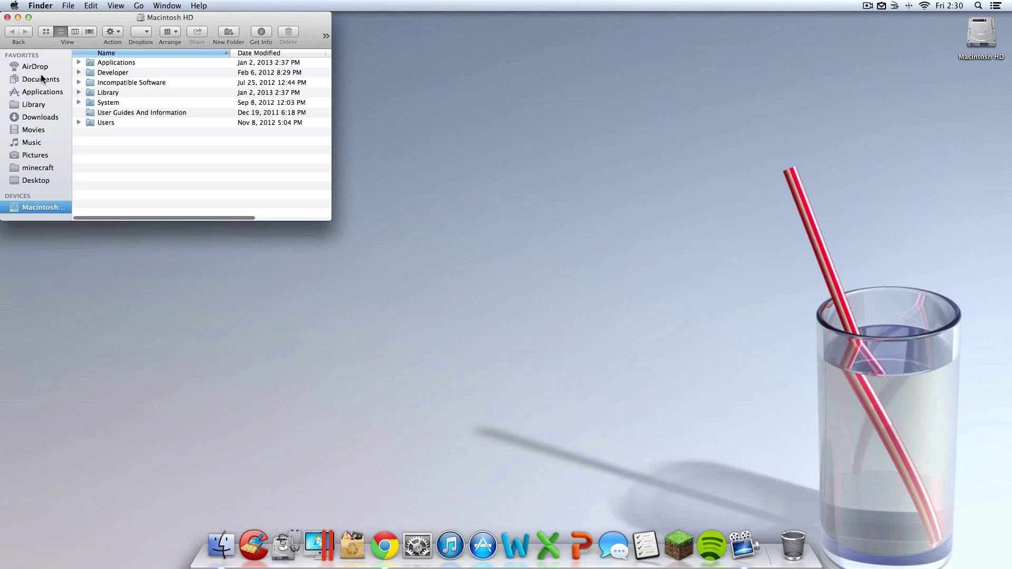
pyautogui.click(45, 118)
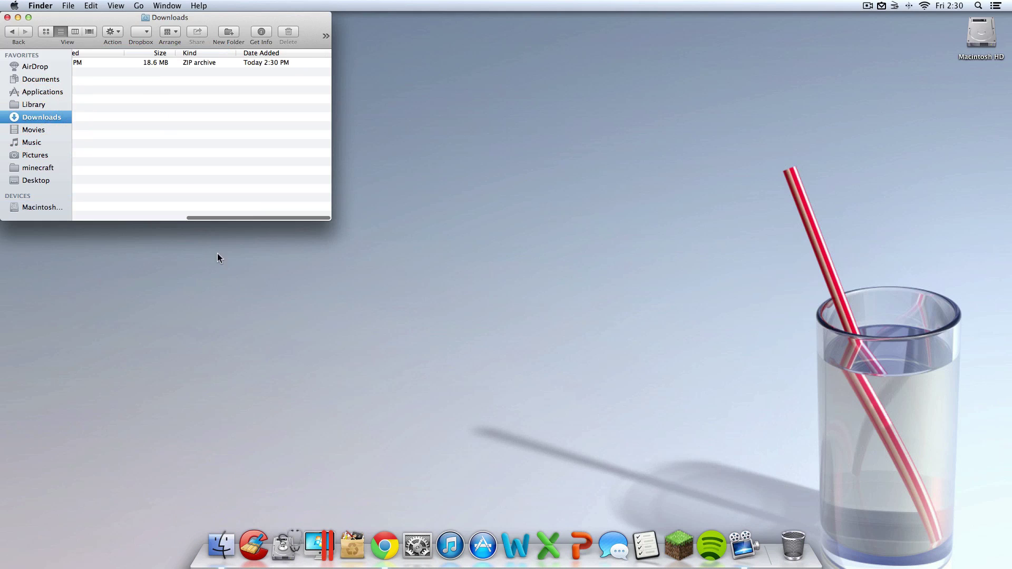
pyautogui.moveTo(202, 222); pyautogui.dragTo(163, 208)
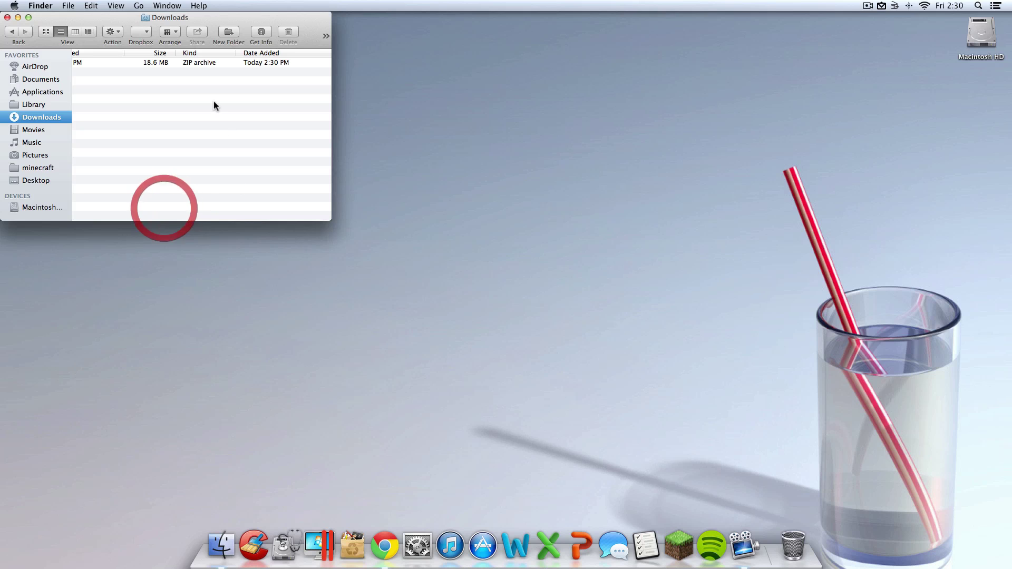
pyautogui.click(87, 62)
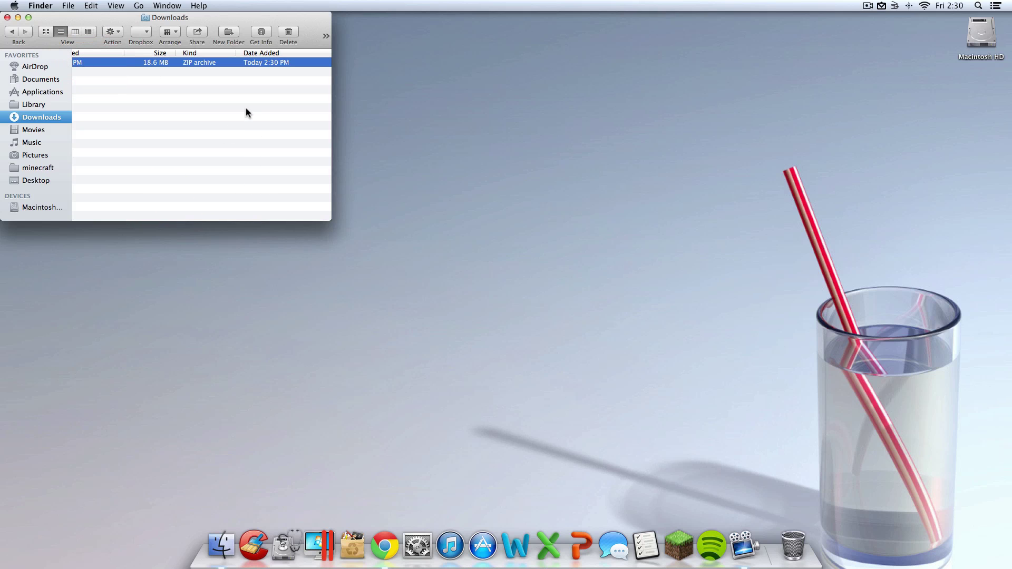
pyautogui.hscroll(-5, 172, 154)
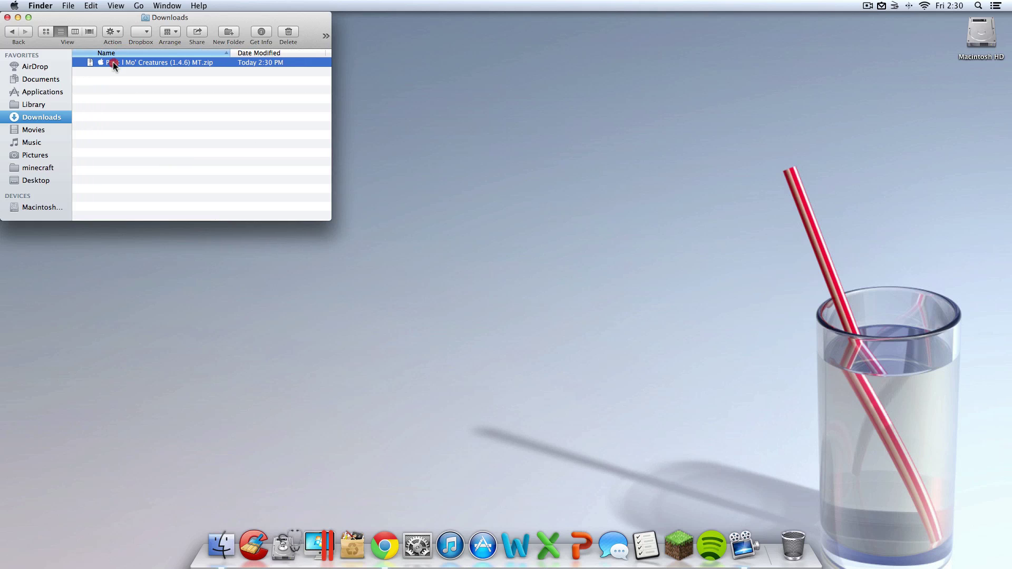
pyautogui.moveTo(112, 62)
pyautogui.mouseDown()
pyautogui.moveTo(998, 94)
pyautogui.moveTo(924, 91)
pyautogui.moveTo(900, 58)
pyautogui.mouseUp()
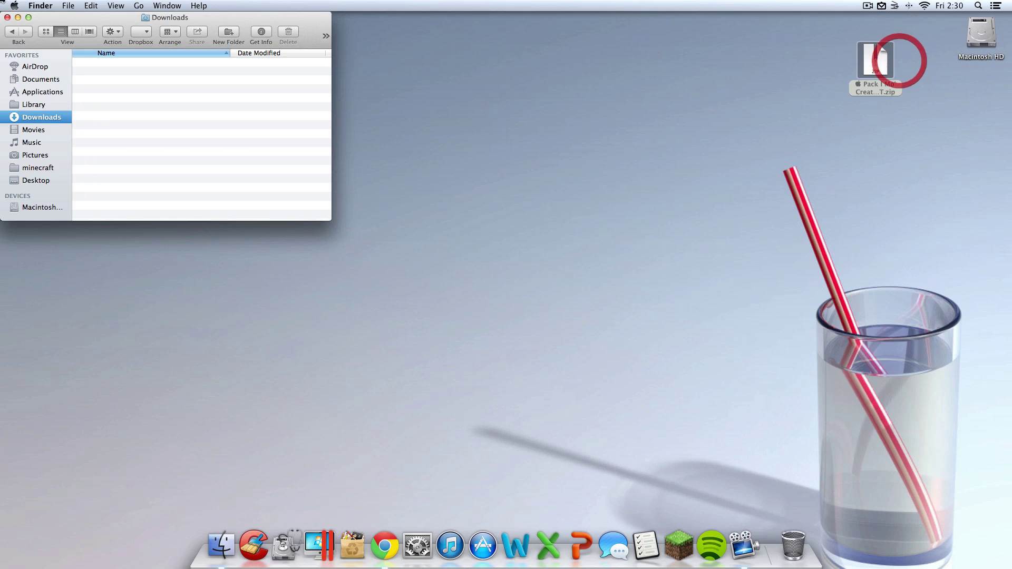
# Unzip the Mo' Creatures pack archive, then trash the ZIP and empty the Trash.
pyautogui.click(8, 17)
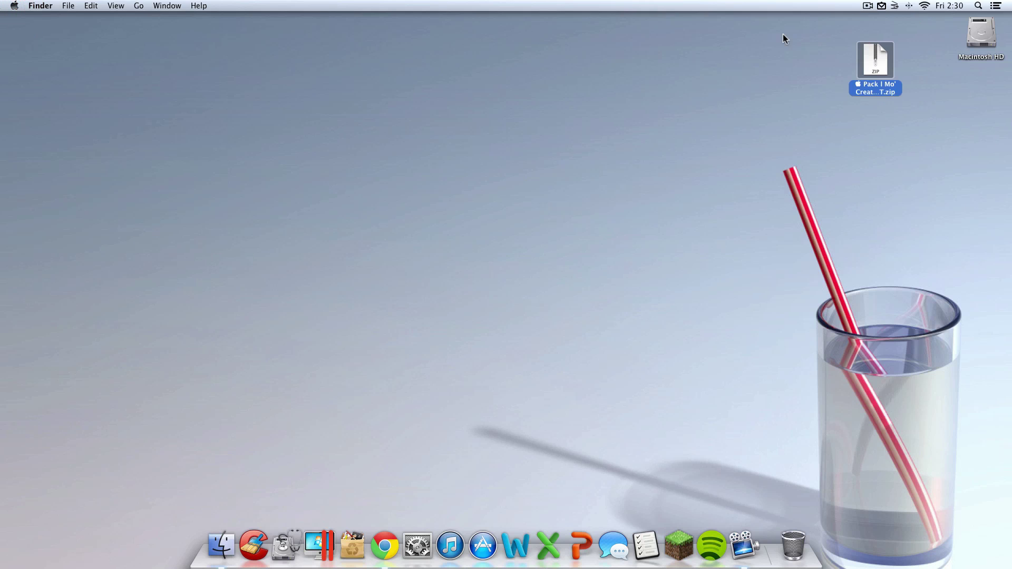
pyautogui.doubleClick(874, 62)
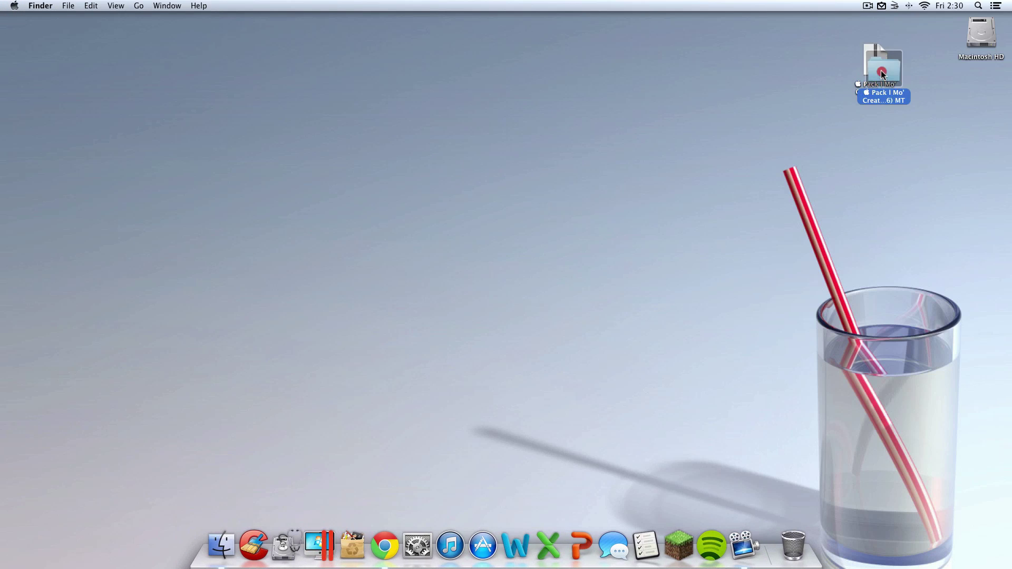
pyautogui.click(974, 84)
pyautogui.moveTo(870, 69)
pyautogui.mouseDown()
pyautogui.moveTo(843, 91)
pyautogui.moveTo(881, 230)
pyautogui.moveTo(788, 563)
pyautogui.moveTo(789, 527)
pyautogui.mouseUp()
pyautogui.rightClick(790, 524)
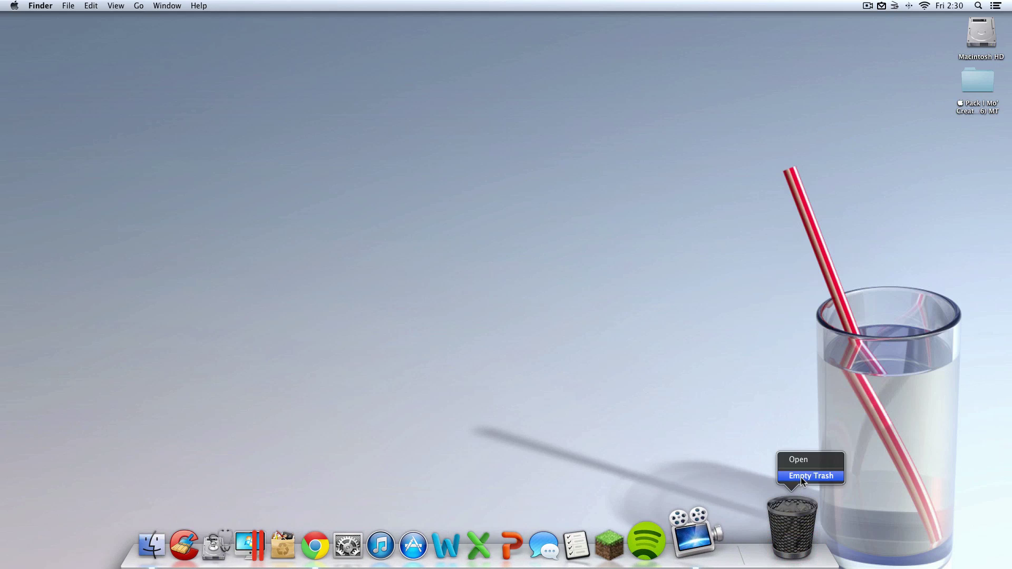
pyautogui.click(801, 476)
pyautogui.press('Return')
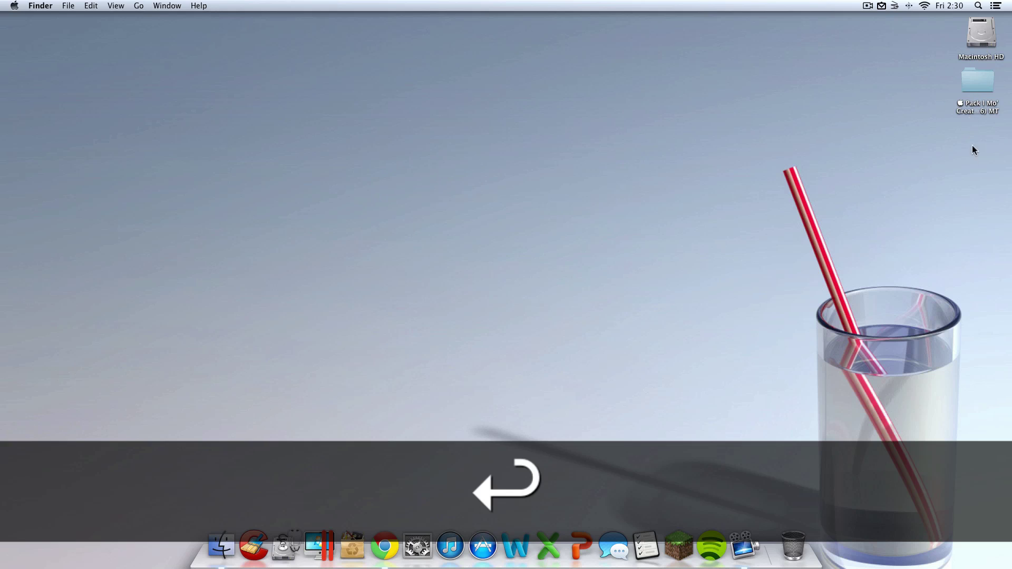
# Tidy the desktop icons and open the Pack | Mo' Creatures (1.4.6) MT folder.
pyautogui.rightClick(973, 151)
pyautogui.click(952, 218)
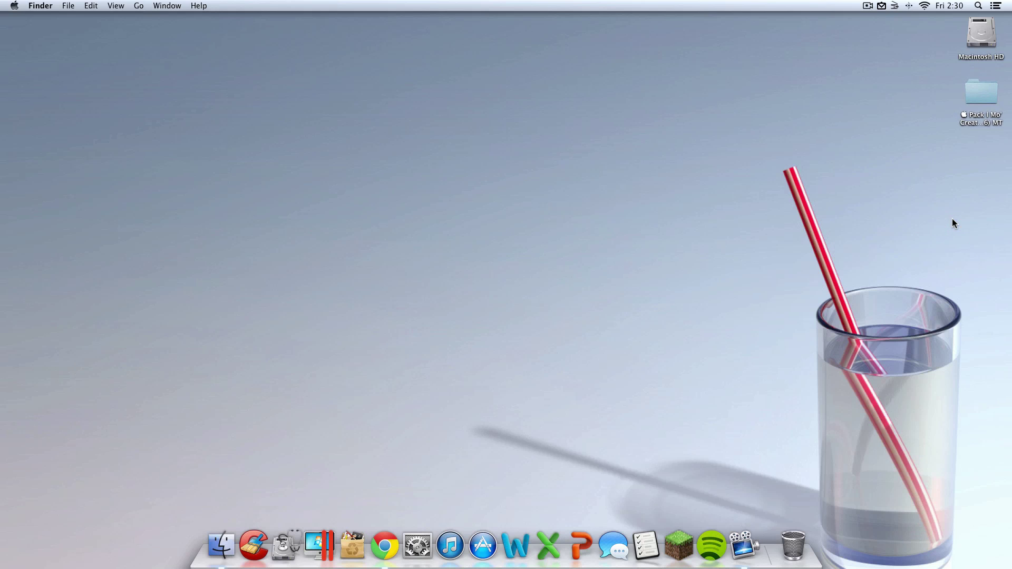
pyautogui.click(978, 97)
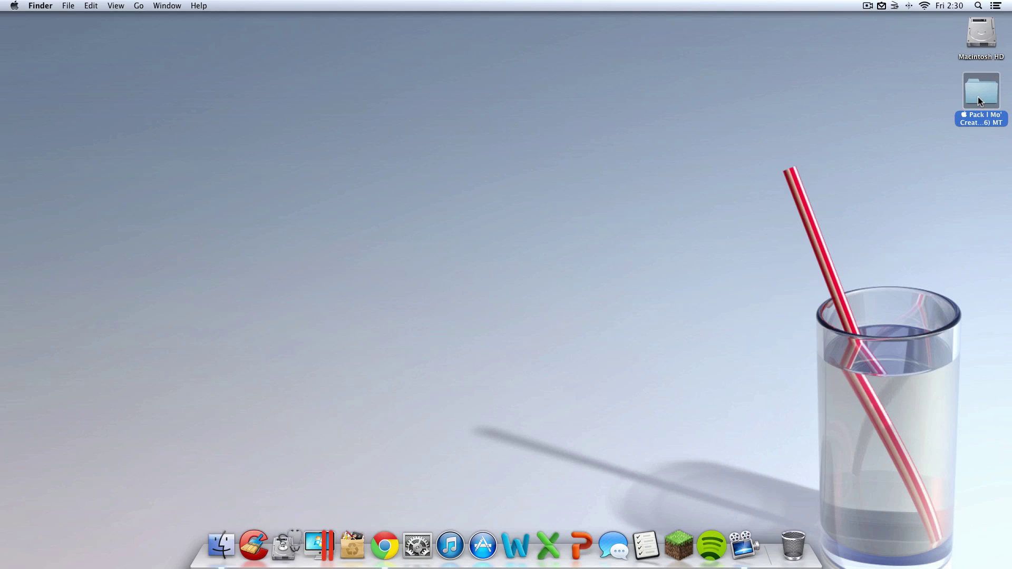
pyautogui.doubleClick(978, 96)
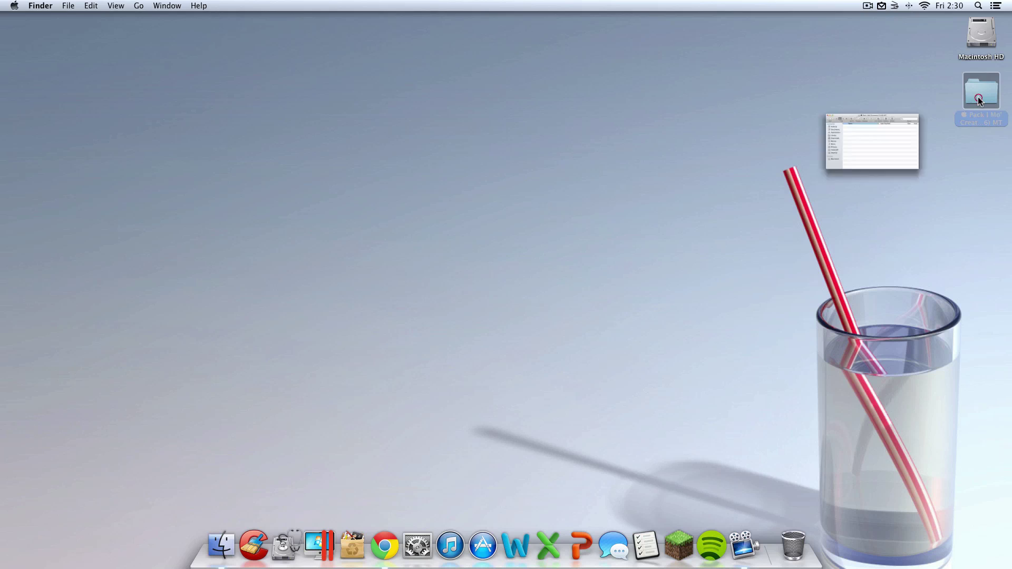
# Move the pack window aside and open ~/Library with Go to Folder.
pyautogui.moveTo(473, 214)
pyautogui.mouseDown()
pyautogui.moveTo(303, 111)
pyautogui.moveTo(172, 4)
pyautogui.mouseUp()
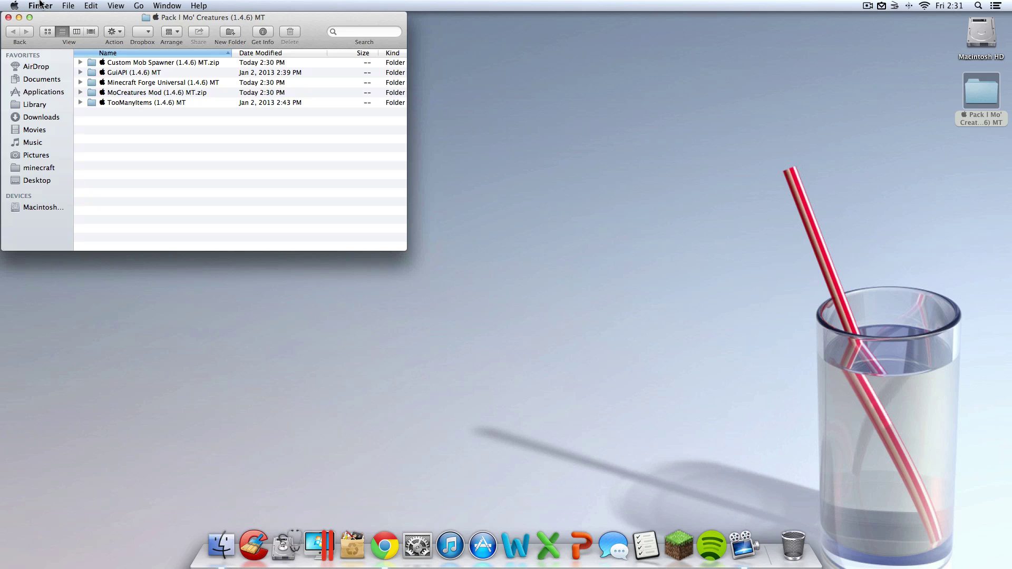
pyautogui.click(138, 6)
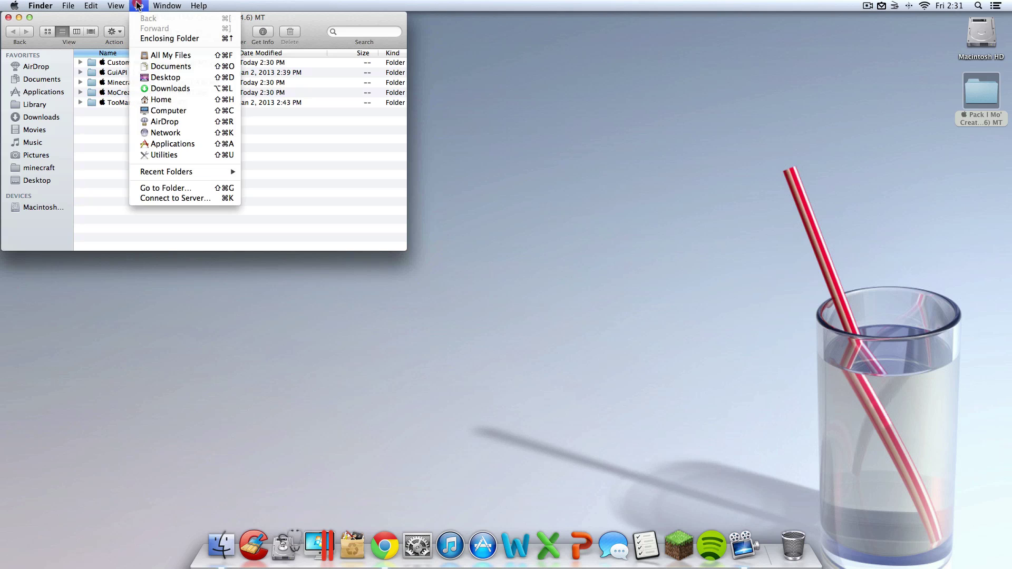
pyautogui.click(196, 191)
pyautogui.write('~/Library')
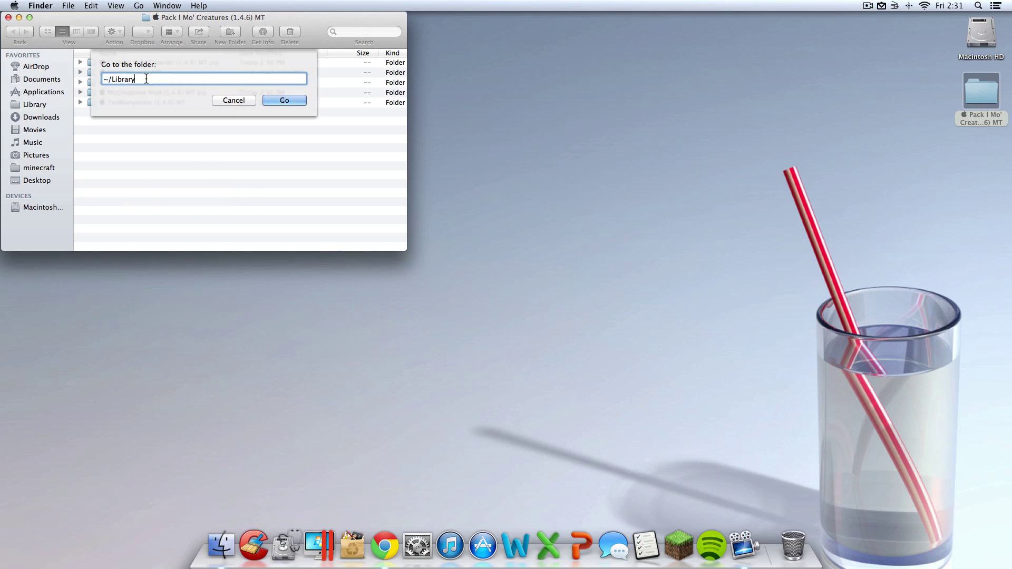
pyautogui.press('super+a')
pyautogui.click(141, 79)
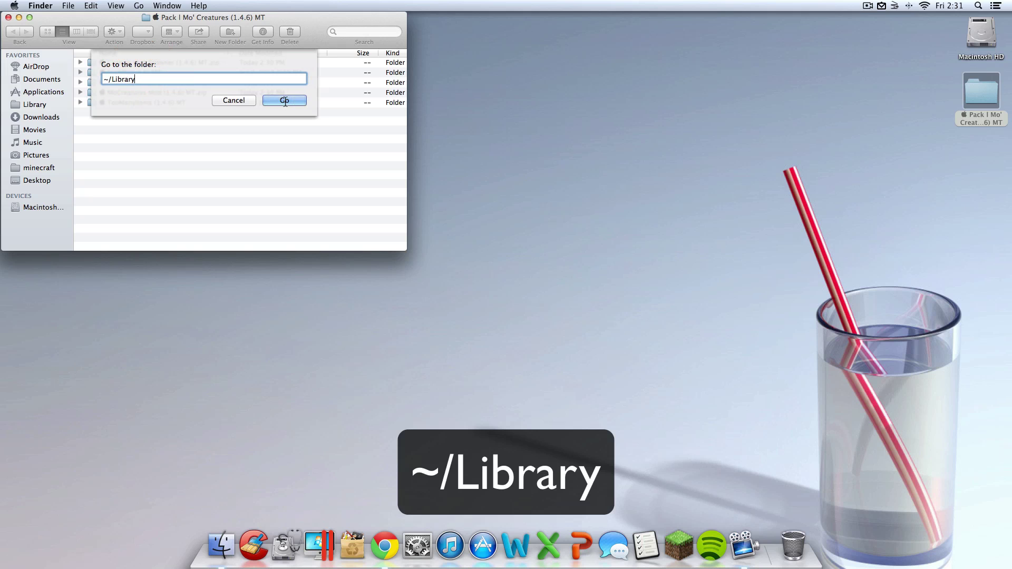
pyautogui.press('Return')
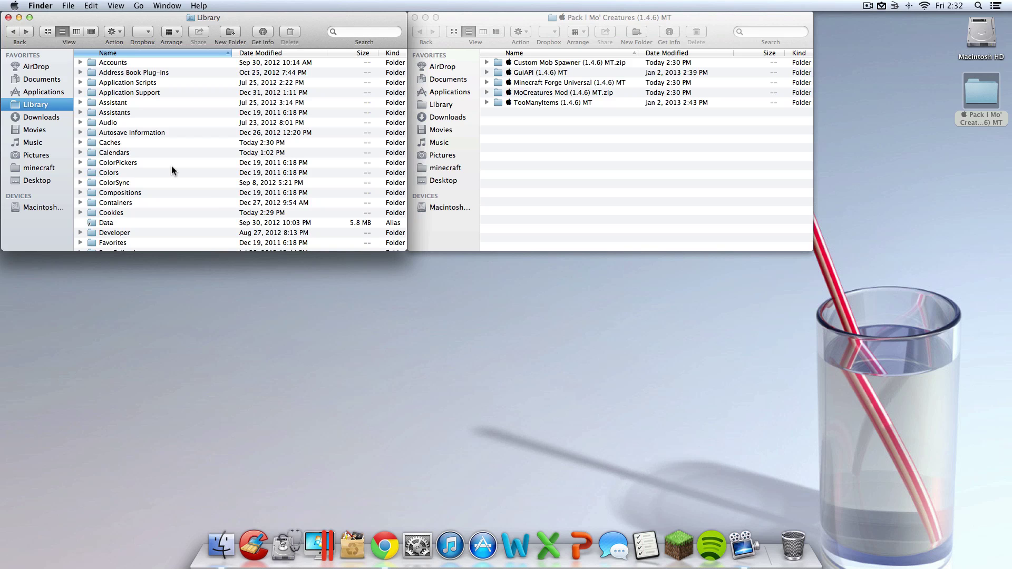
# Navigate to Application Support > minecraft > bin and select minecraft.jar.
pyautogui.click(149, 94)
pyautogui.doubleClick(150, 94)
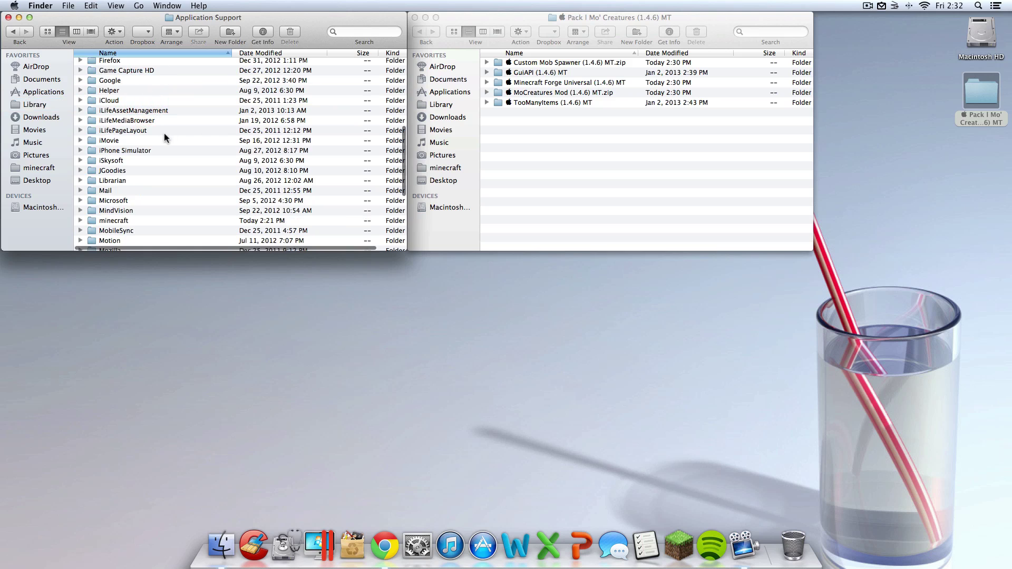
pyautogui.click(131, 222)
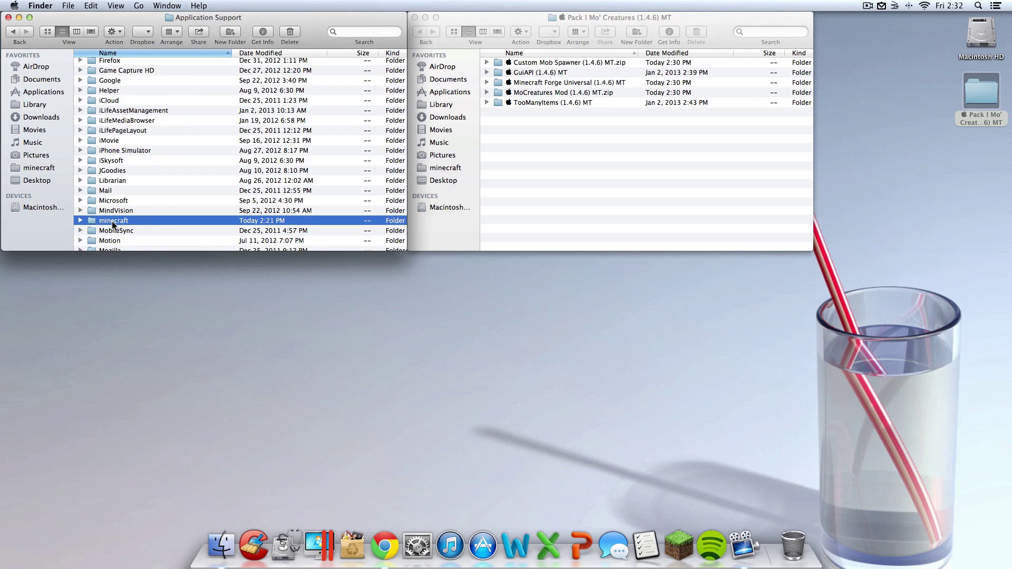
pyautogui.doubleClick(113, 223)
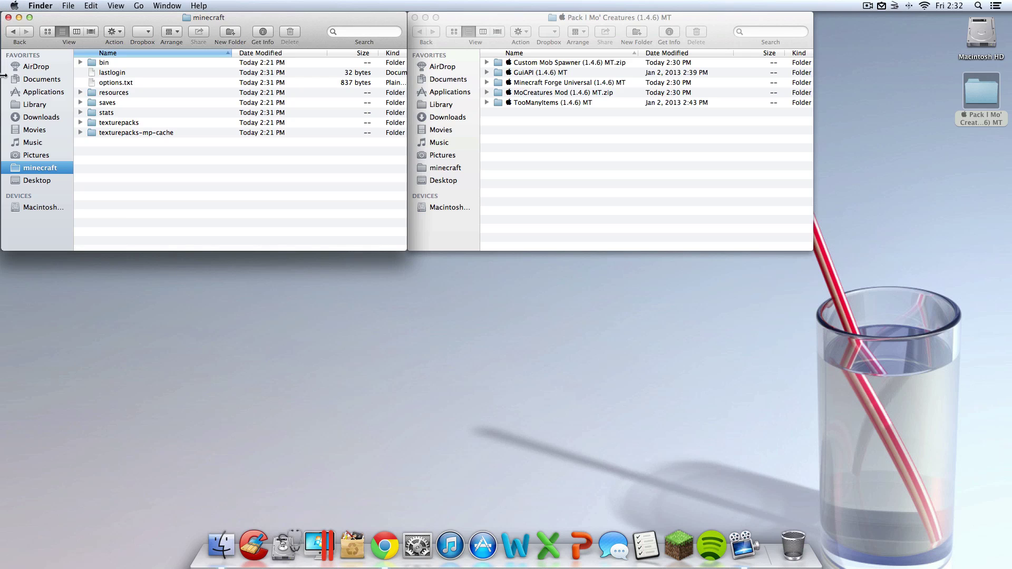
pyautogui.doubleClick(107, 63)
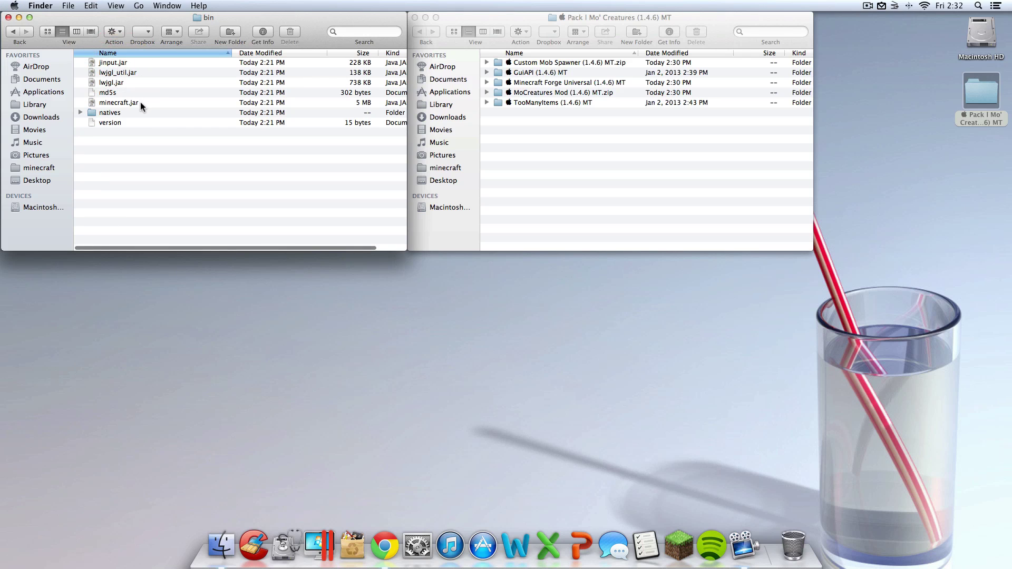
pyautogui.click(140, 103)
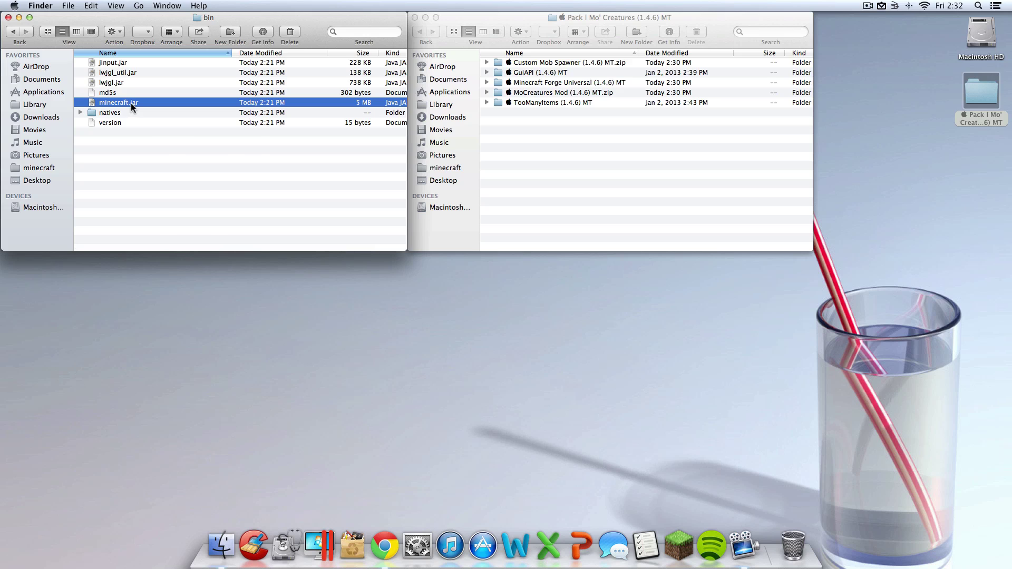
# Rename minecraft.jar to minecraft.jar.zip in Get Info, accept .zip, and extract it.
pyautogui.rightClick(131, 104)
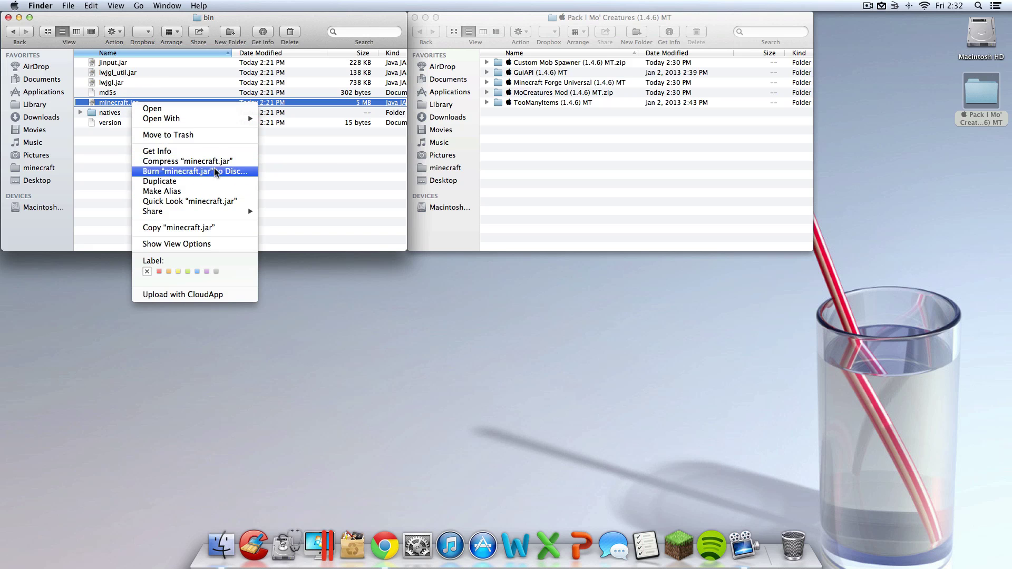
pyautogui.click(209, 153)
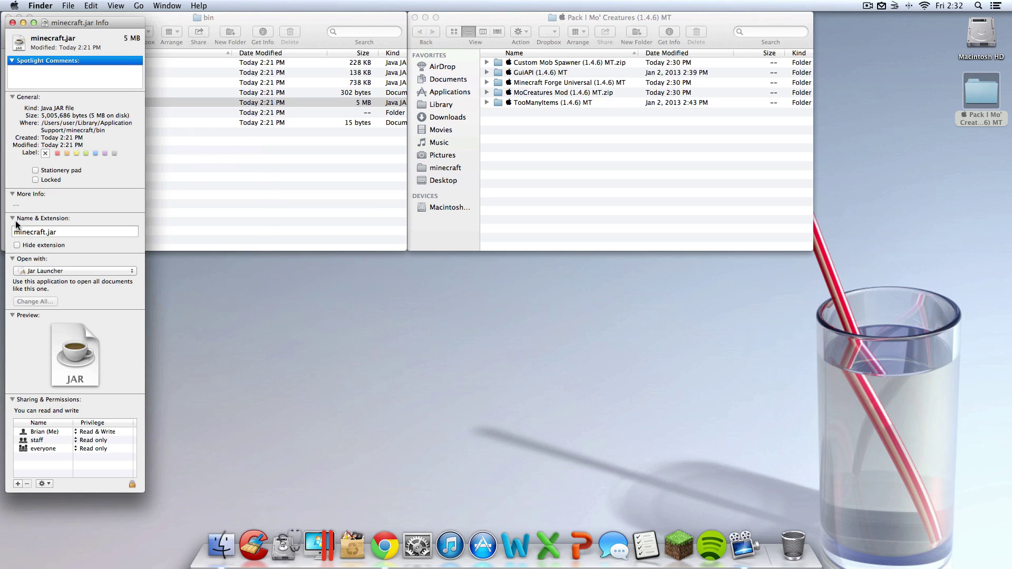
pyautogui.click(12, 218)
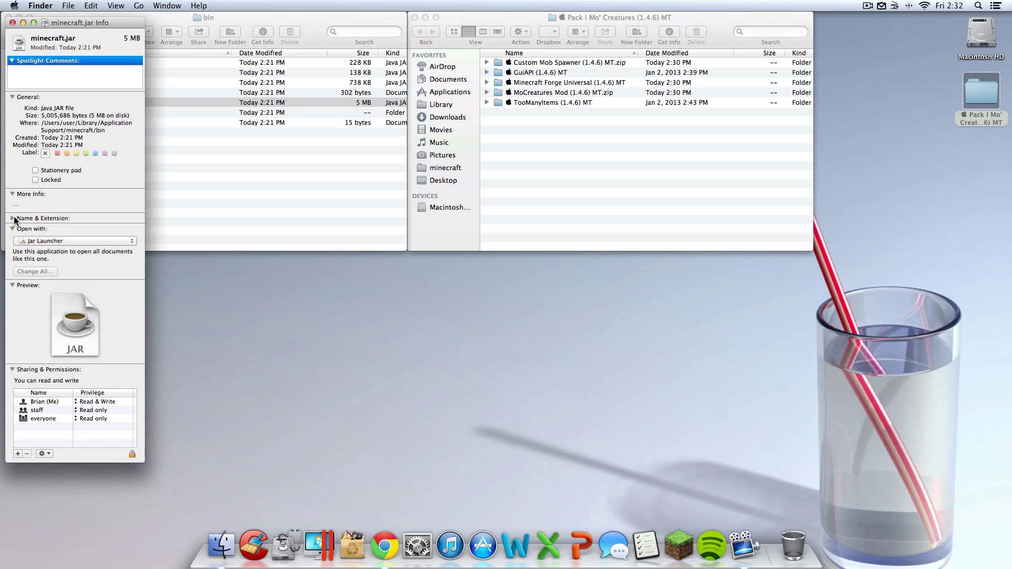
pyautogui.click(12, 218)
pyautogui.click(73, 232)
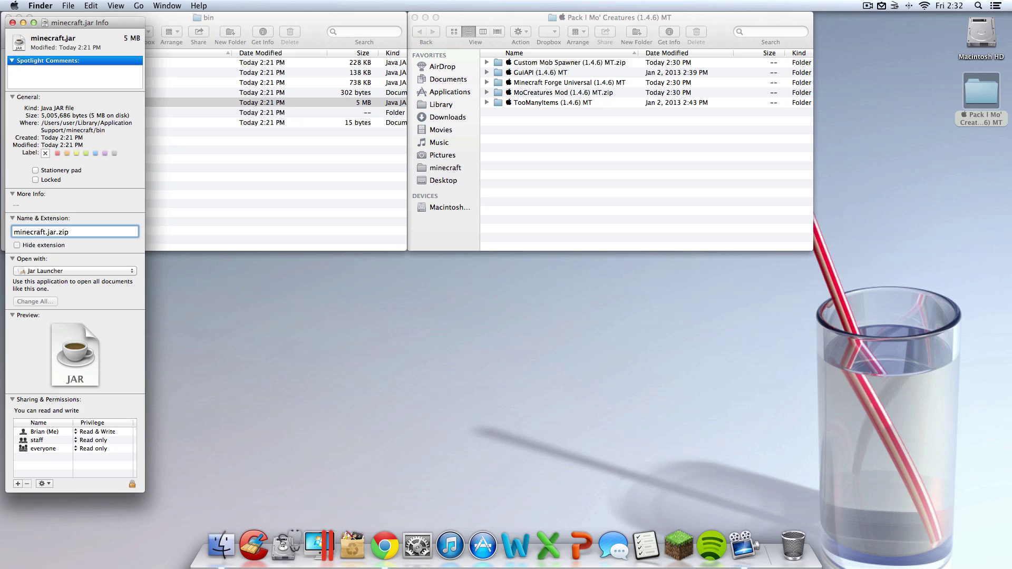
pyautogui.click(13, 23)
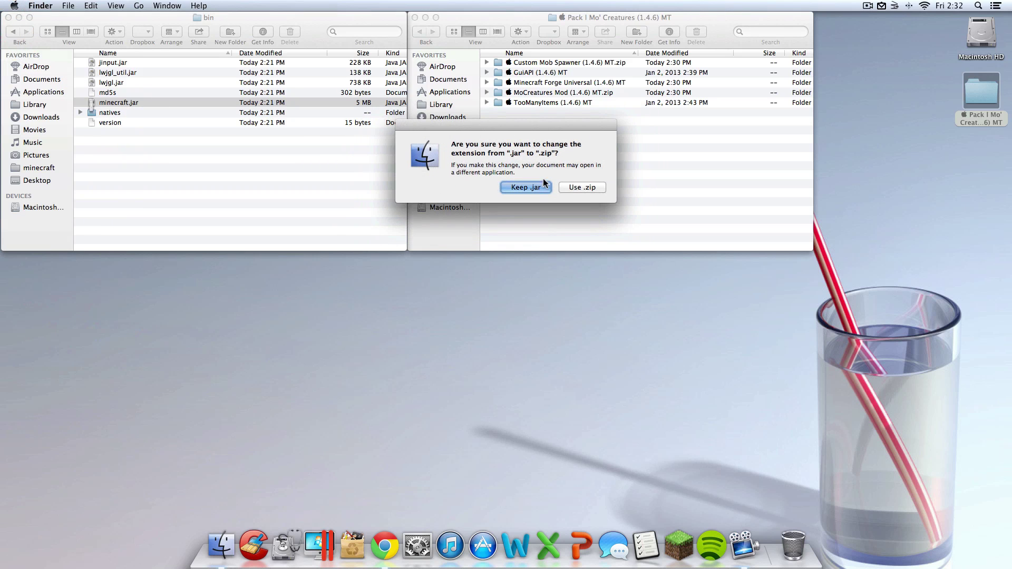
pyautogui.click(583, 187)
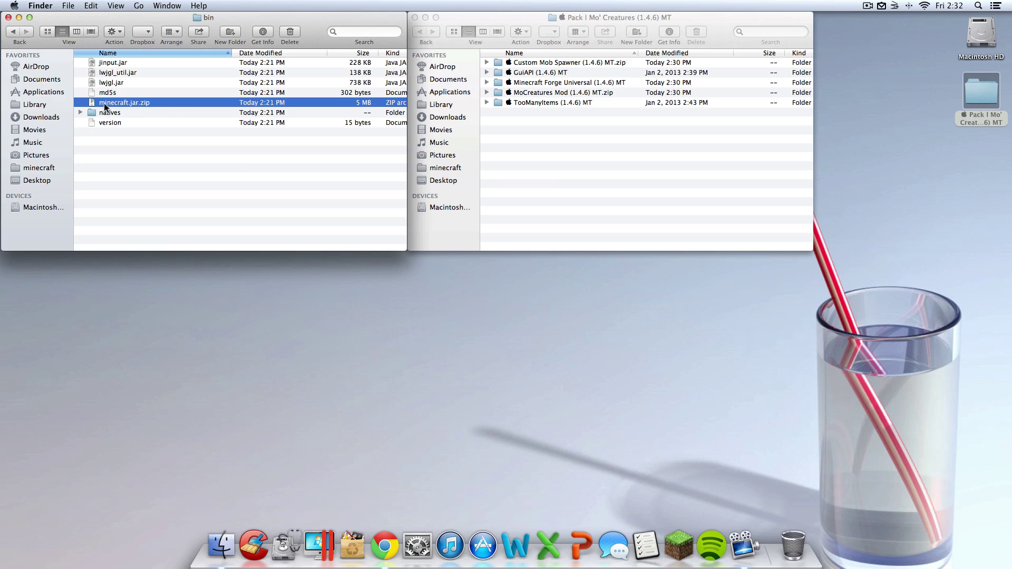
pyautogui.doubleClick(160, 103)
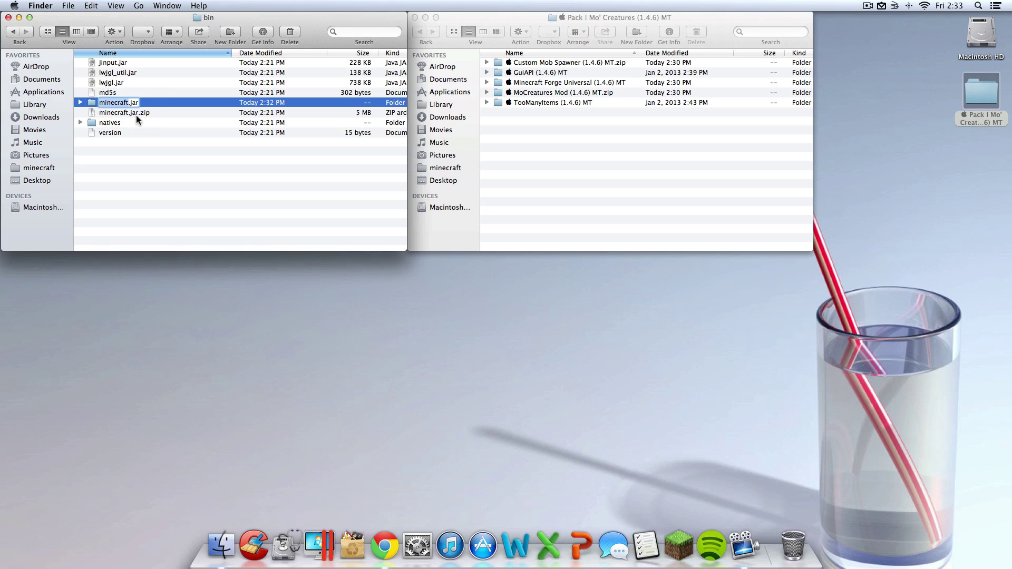
pyautogui.click(137, 112)
# Move minecraft.jar.zip onto the desktop and tidy the desktop icons.
pyautogui.moveTo(140, 112)
pyautogui.mouseDown()
pyautogui.moveTo(517, 203)
pyautogui.moveTo(985, 160)
pyautogui.moveTo(999, 187)
pyautogui.mouseUp()
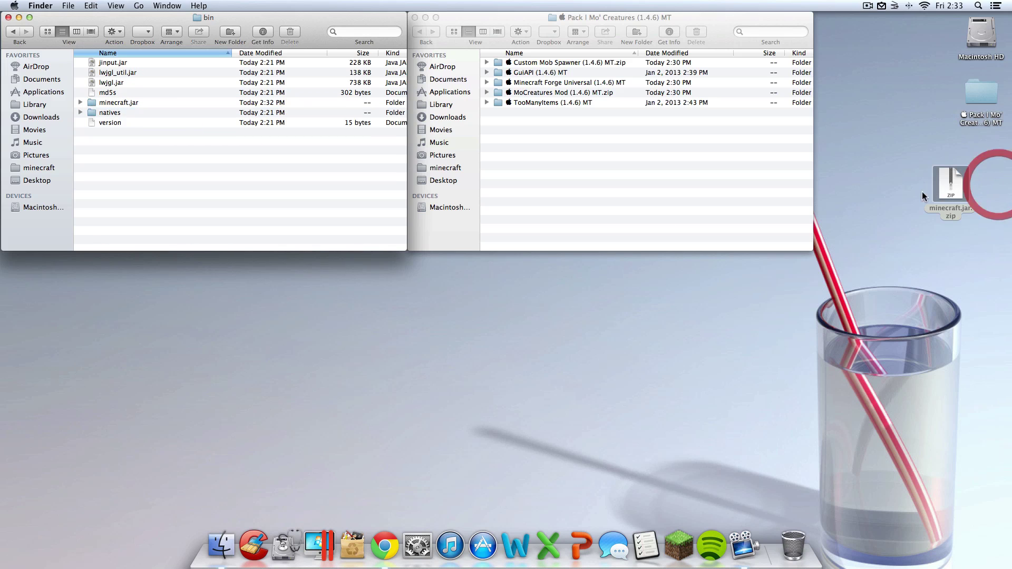
pyautogui.click(873, 161)
pyautogui.rightClick(872, 157)
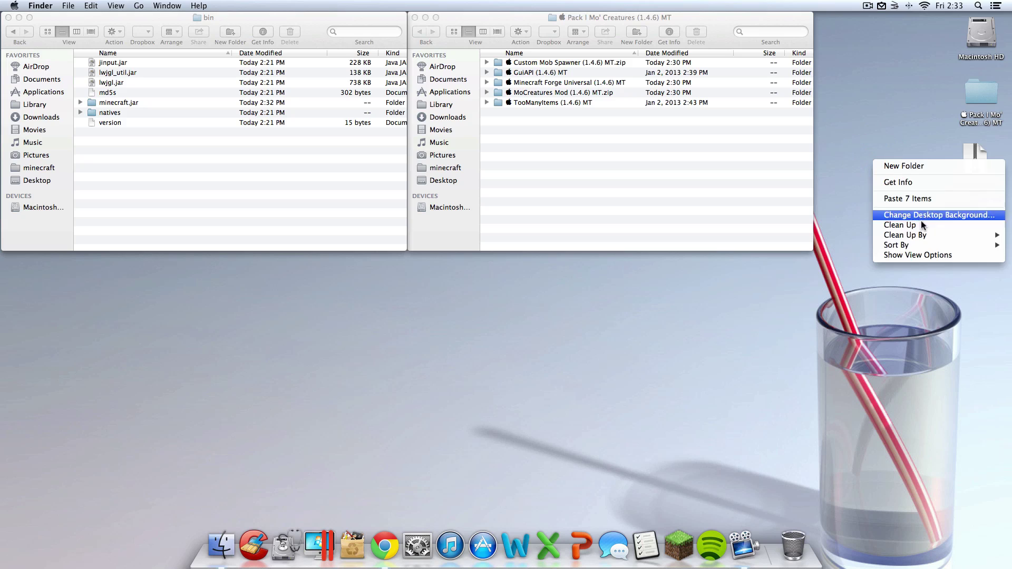
pyautogui.click(896, 226)
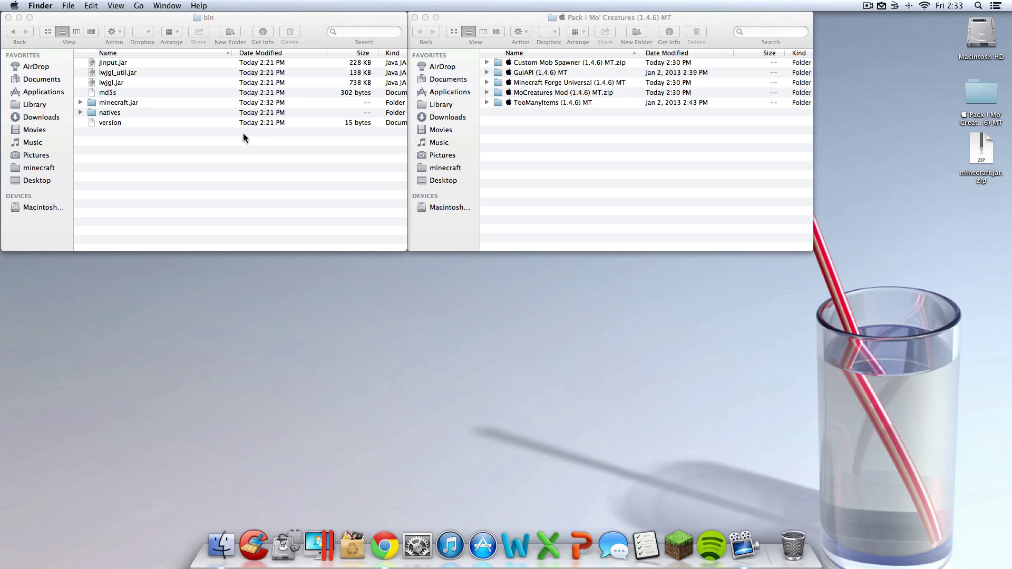
# Open the extracted minecraft.jar folder, delete its META-INF folder, and empty the Trash.
pyautogui.click(127, 102)
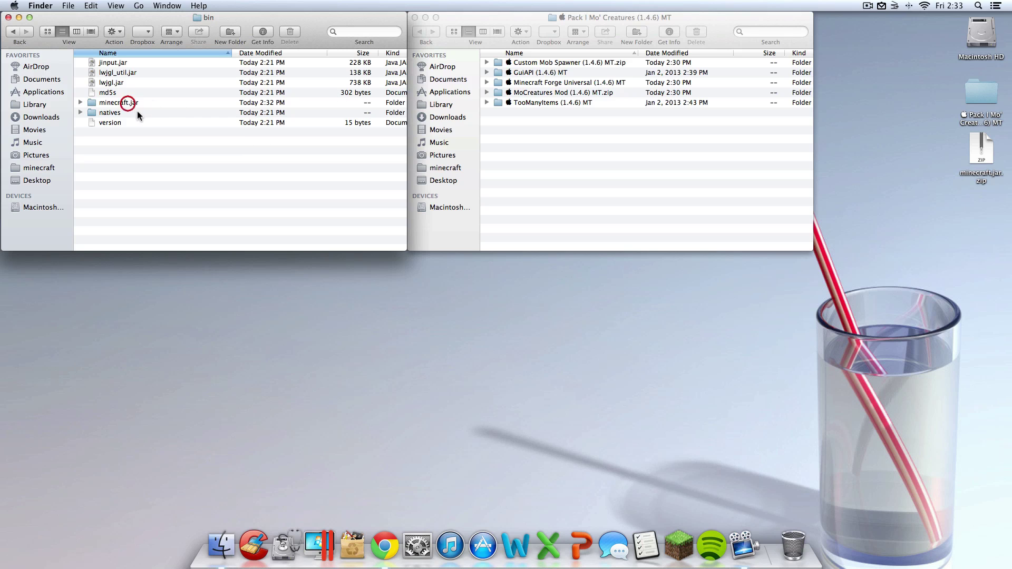
pyautogui.doubleClick(128, 103)
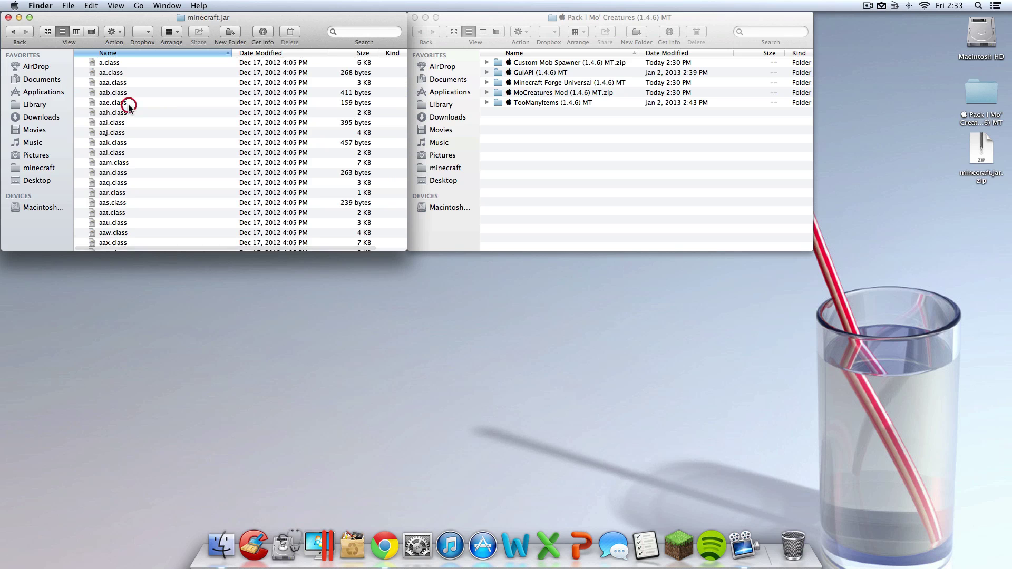
pyautogui.write('meta')
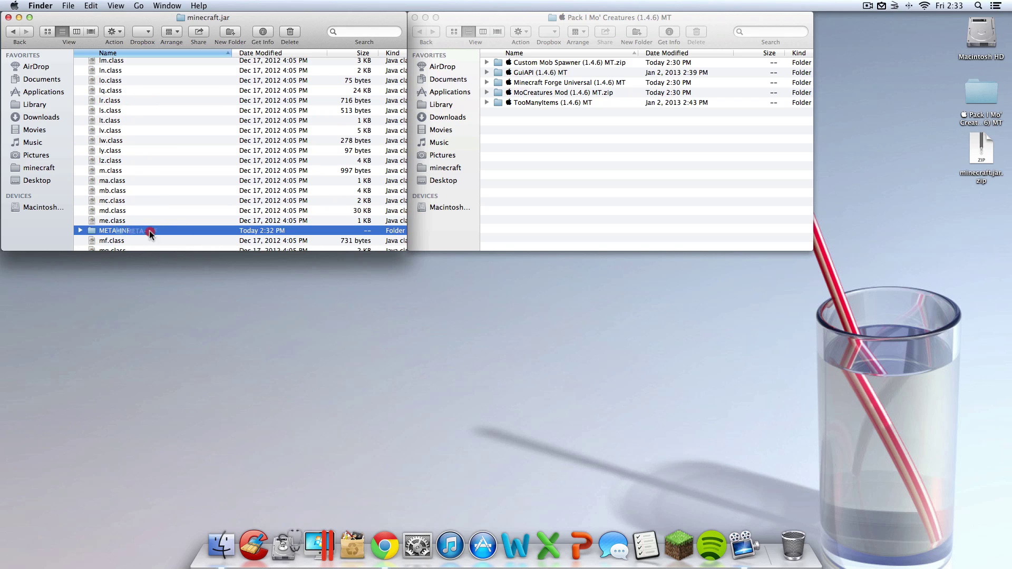
pyautogui.moveTo(149, 229)
pyautogui.mouseDown()
pyautogui.moveTo(743, 384)
pyautogui.moveTo(779, 479)
pyautogui.moveTo(785, 530)
pyautogui.mouseUp()
pyautogui.rightClick(785, 530)
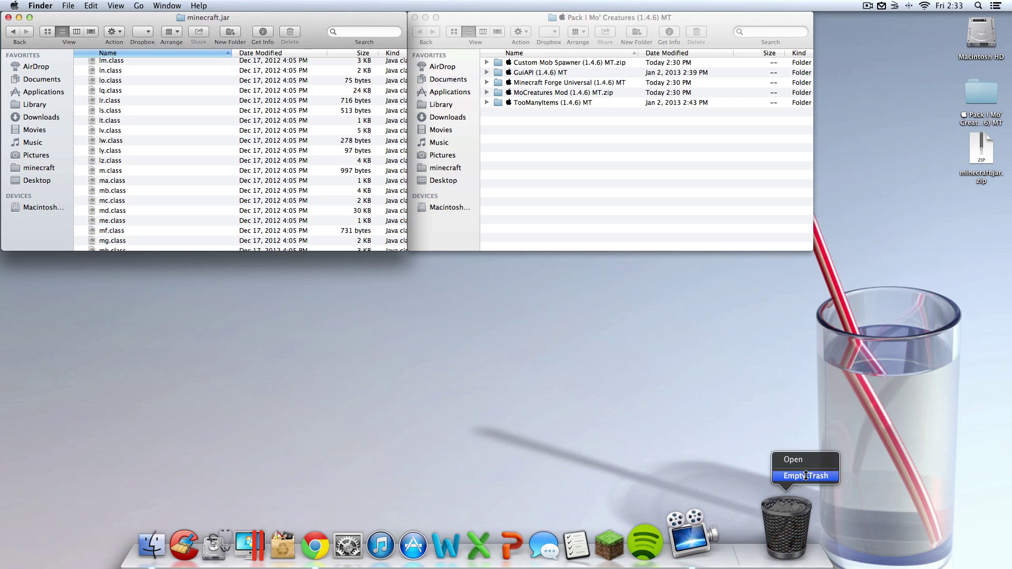
pyautogui.click(805, 475)
pyautogui.press('Return')
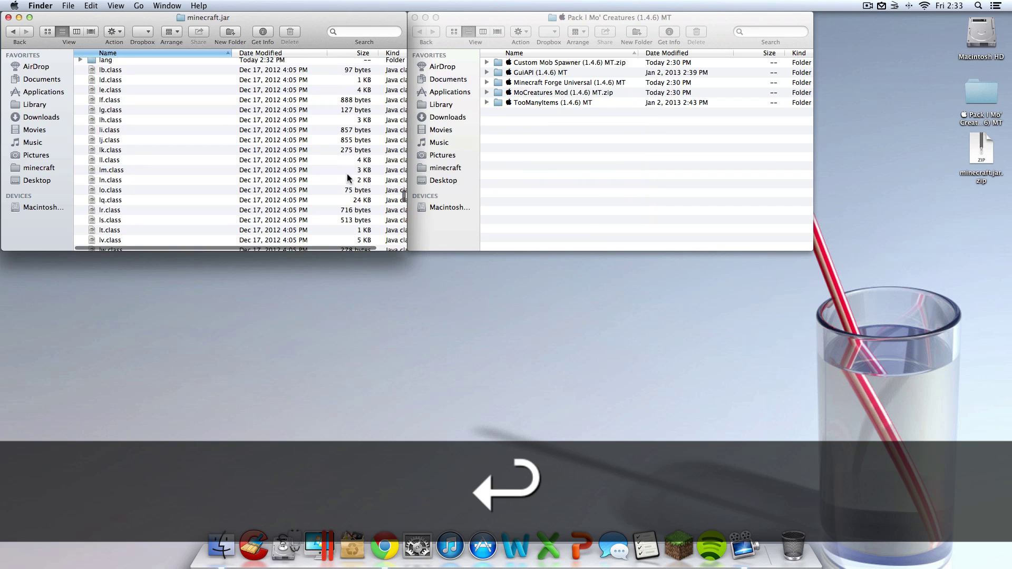
# Scroll minecraft.jar to the top and arrange it beside the active mod pack window.
pyautogui.scroll(10, 350, 178)
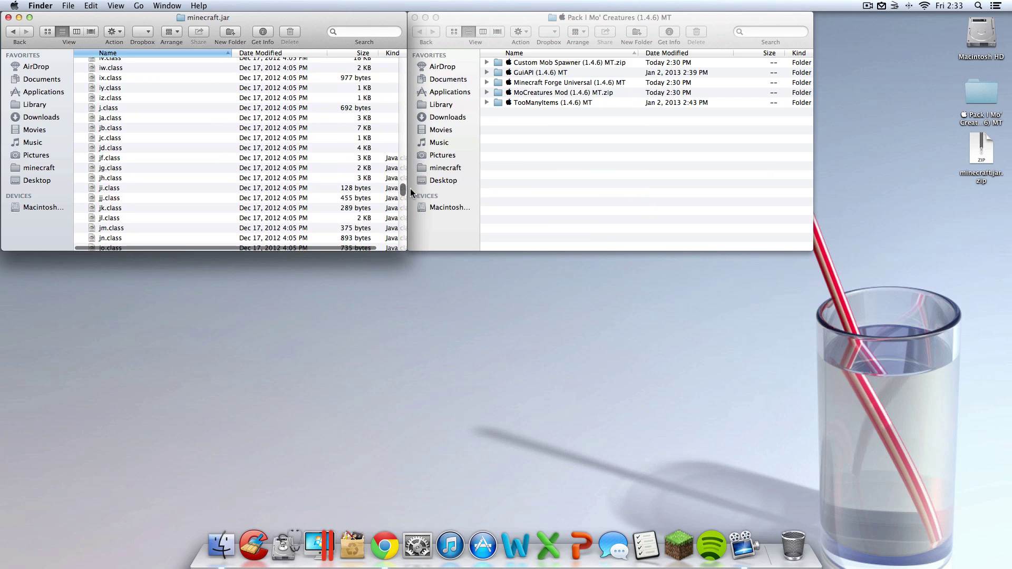
pyautogui.scroll(10, 397, 172)
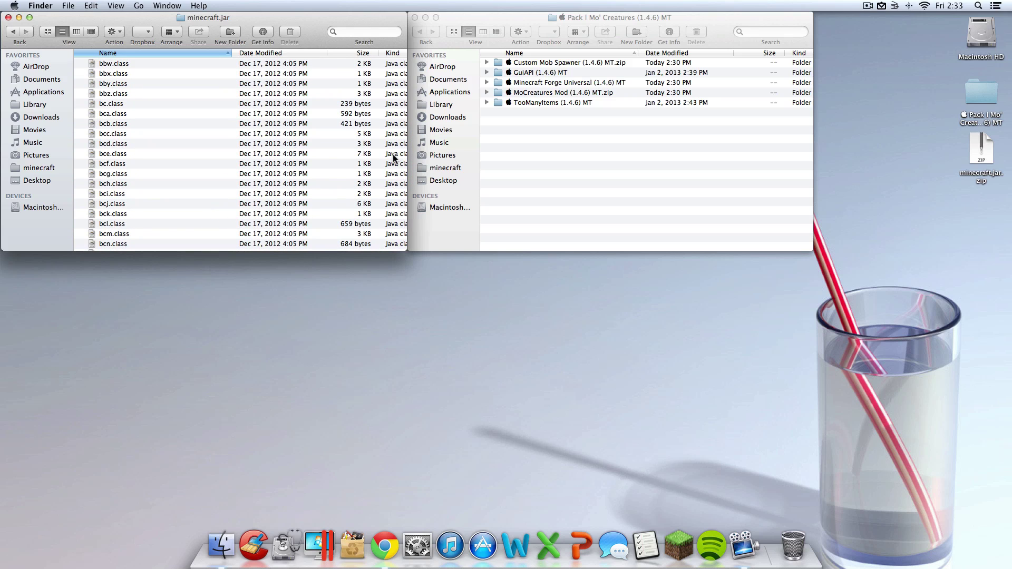
pyautogui.click(548, 157)
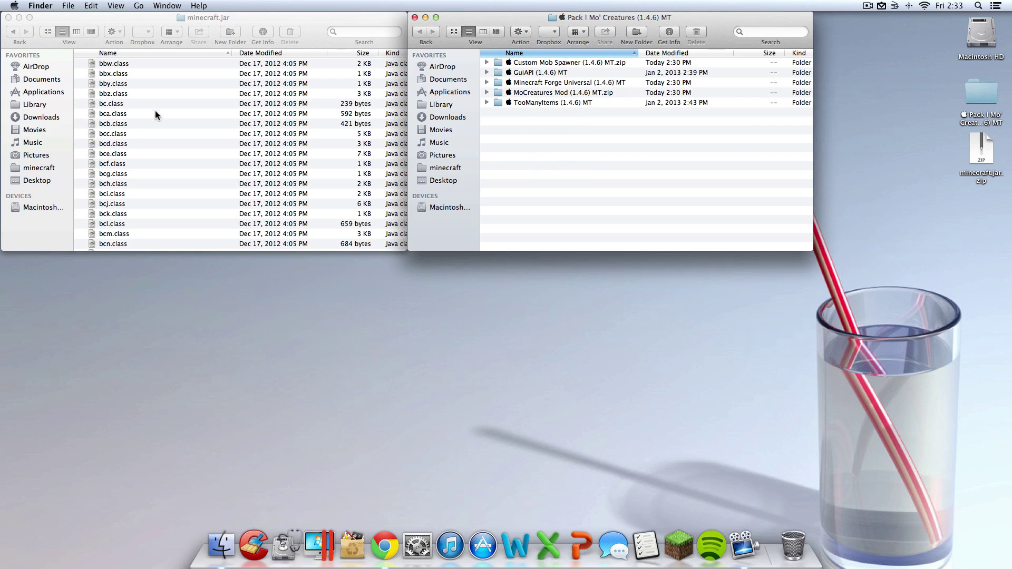
pyautogui.click(169, 109)
pyautogui.scroll(15, 169, 109)
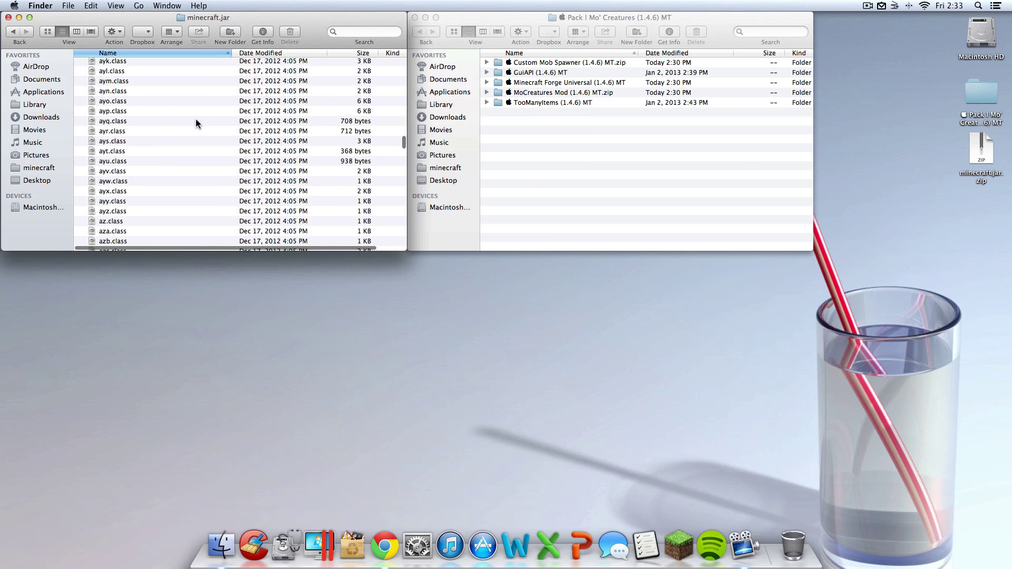
pyautogui.moveTo(404, 143); pyautogui.dragTo(408, 58)
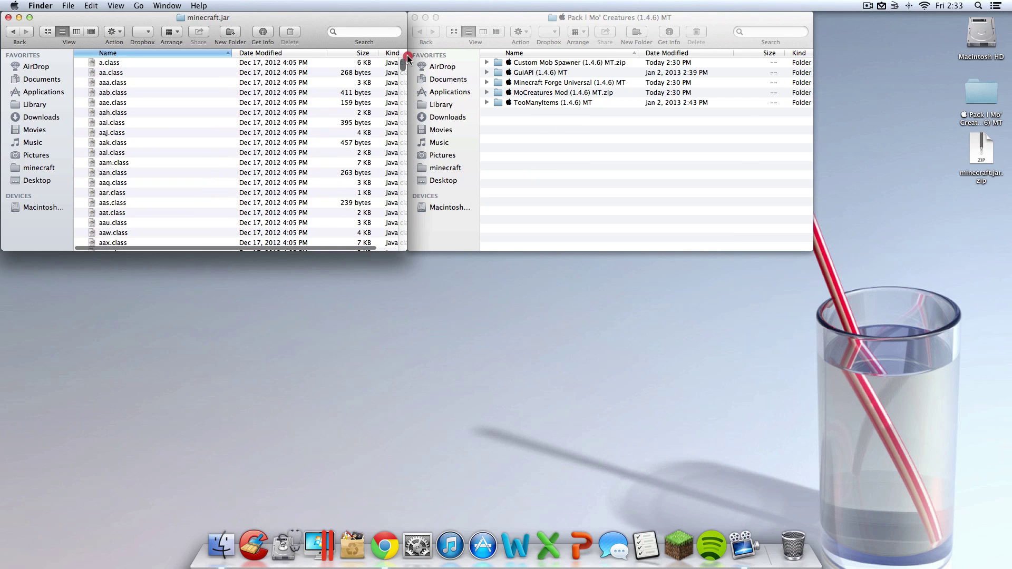
pyautogui.click(555, 142)
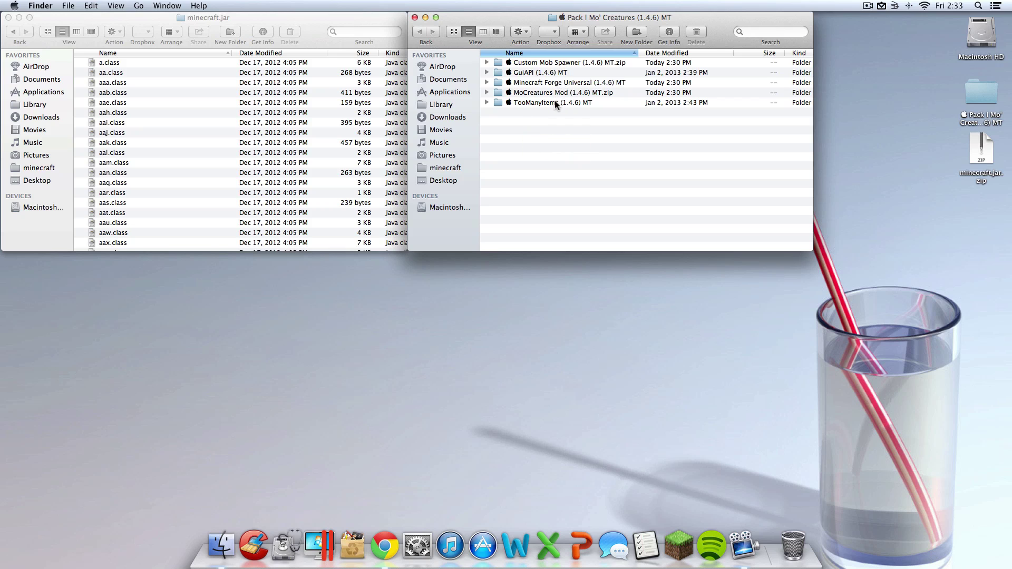
# Open the Minecraft Forge Universal (1.4.6) MT folder in the mod pack window.
pyautogui.click(550, 84)
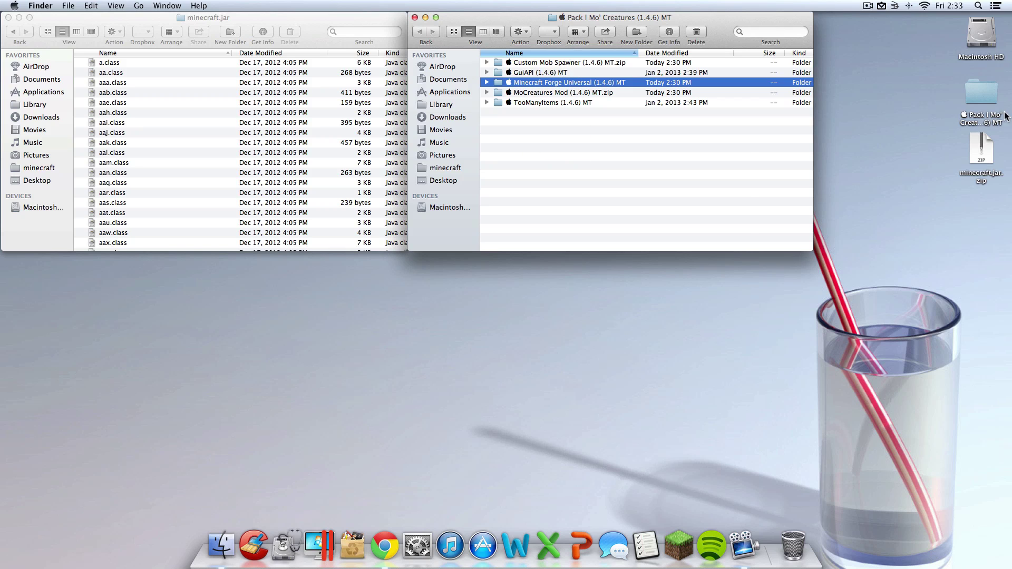
pyautogui.click(980, 95)
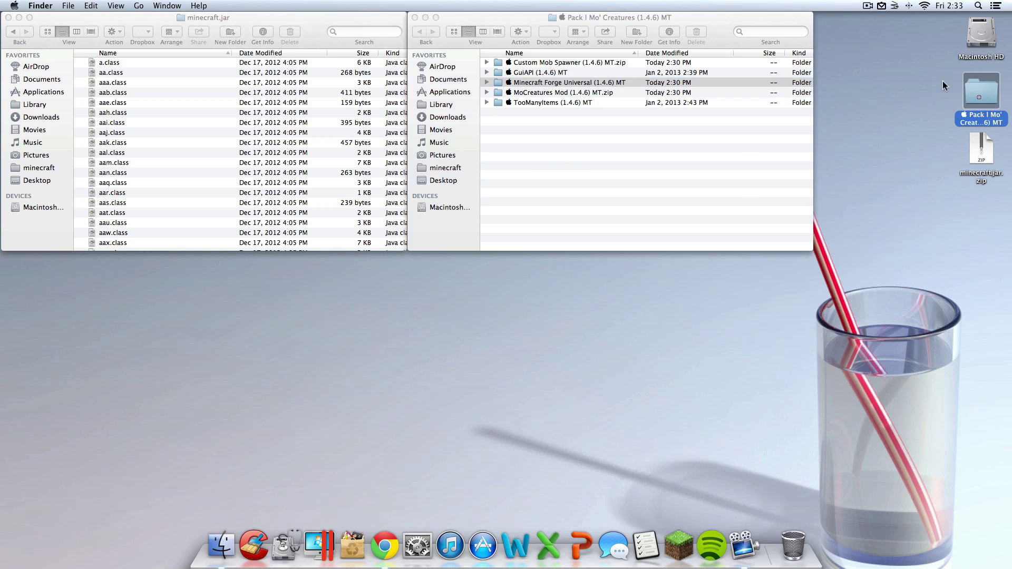
pyautogui.click(611, 22)
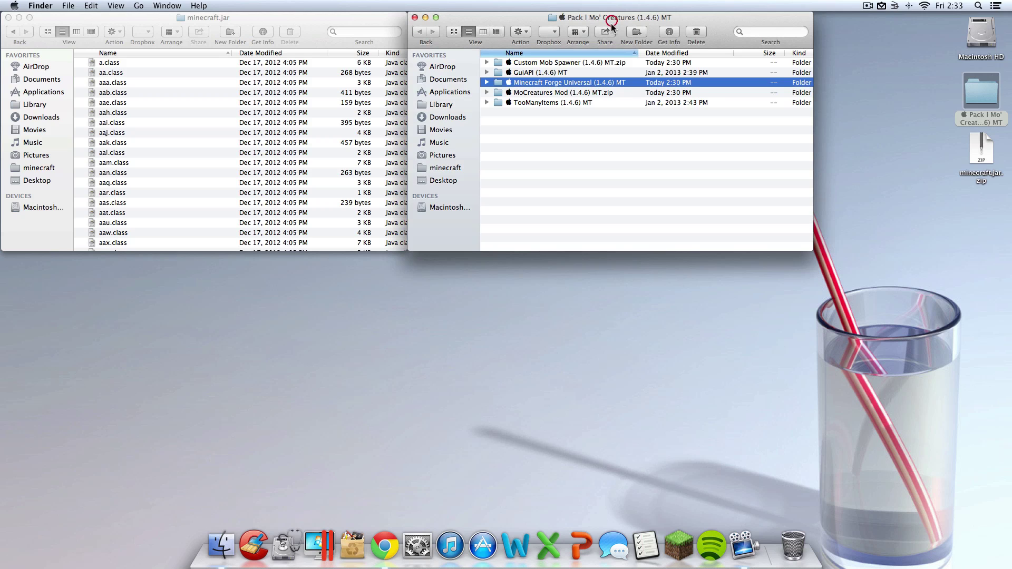
pyautogui.doubleClick(601, 81)
pyautogui.scroll(-10, 556, 150)
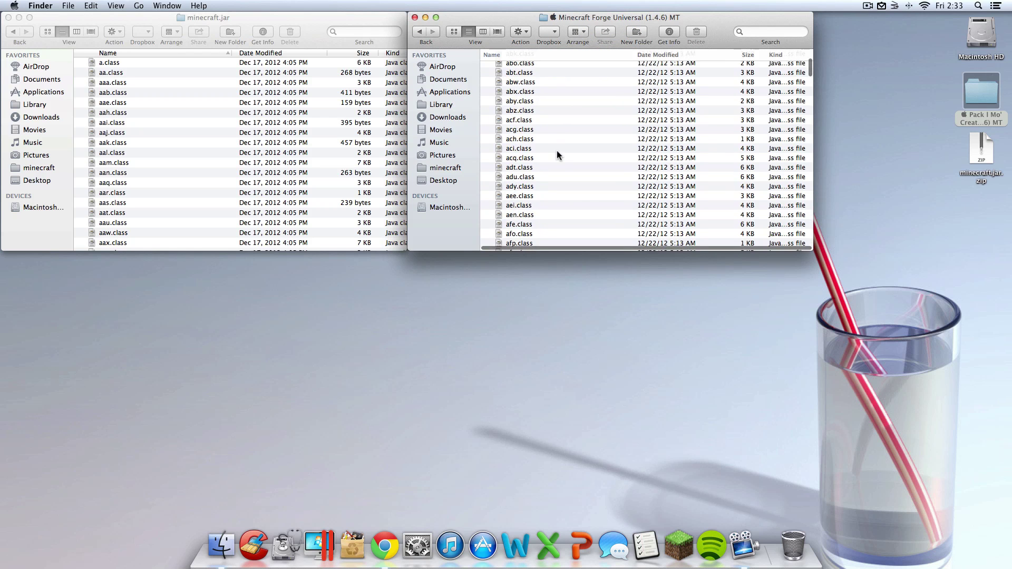
pyautogui.scroll(10, 557, 140)
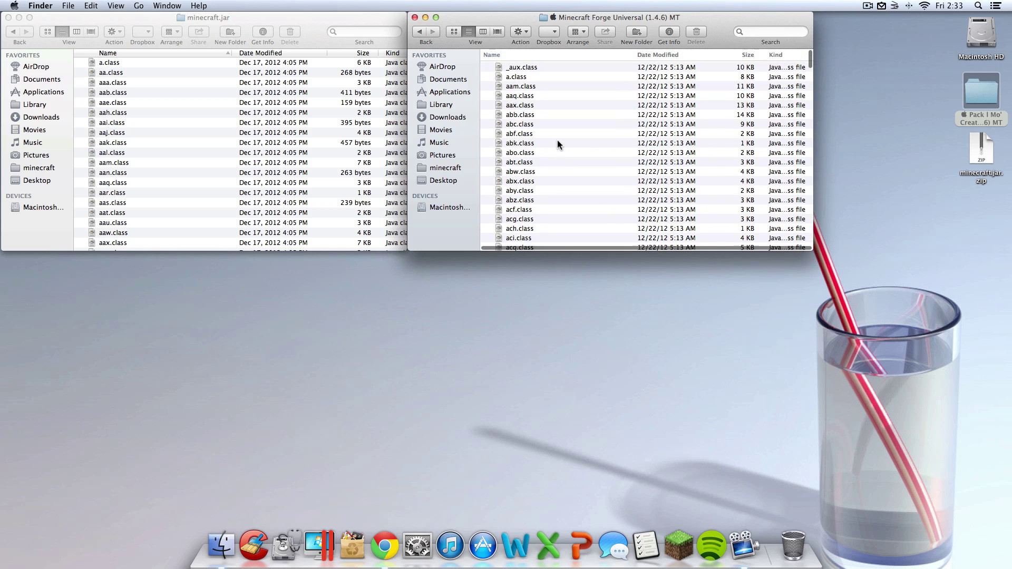
# Copy all 224 Forge files into minecraft.jar, replacing all duplicates, then go back.
pyautogui.press('super+a')
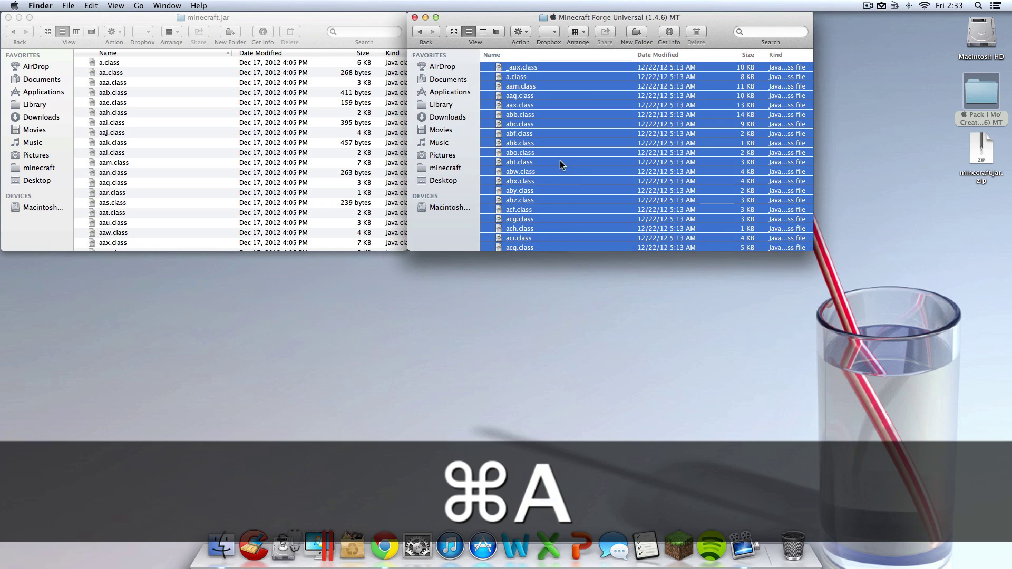
pyautogui.rightClick(555, 134)
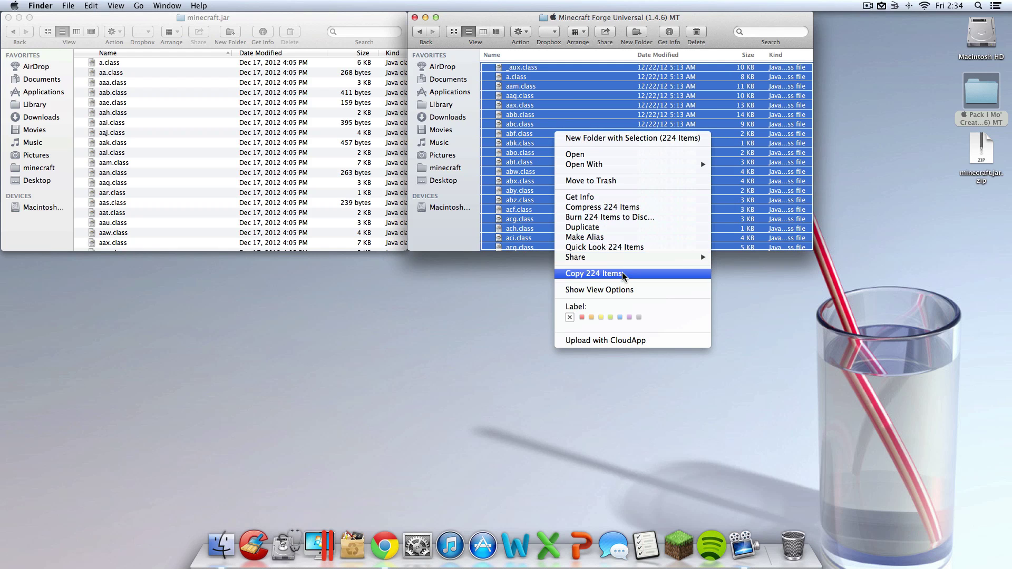
pyautogui.click(622, 273)
pyautogui.click(275, 162)
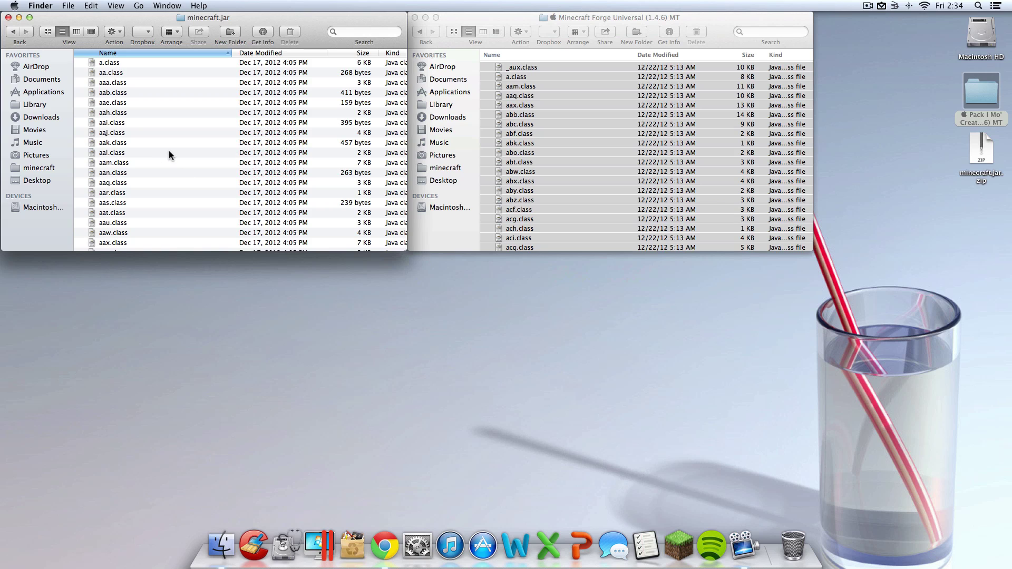
pyautogui.press('super+v')
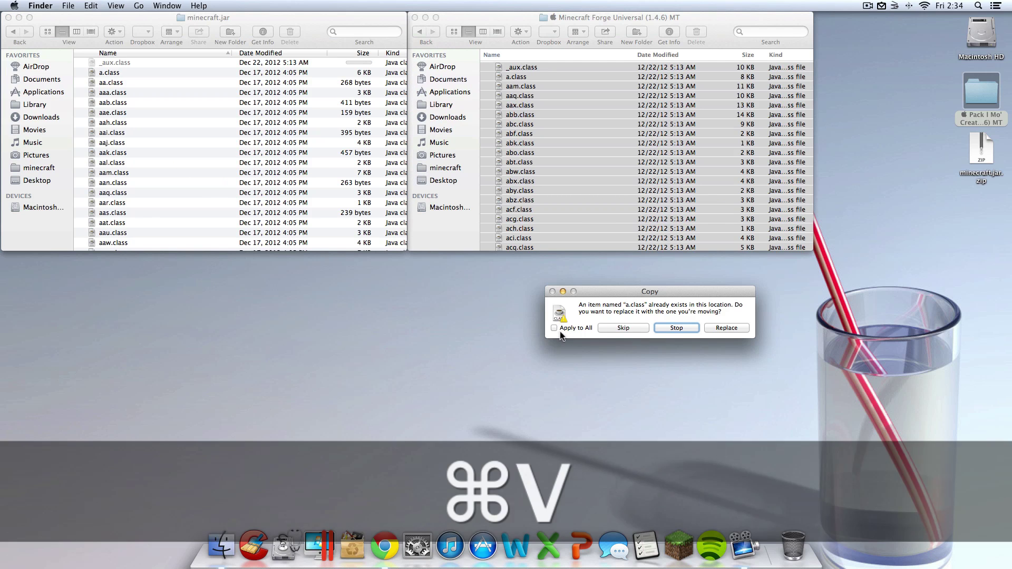
pyautogui.click(555, 328)
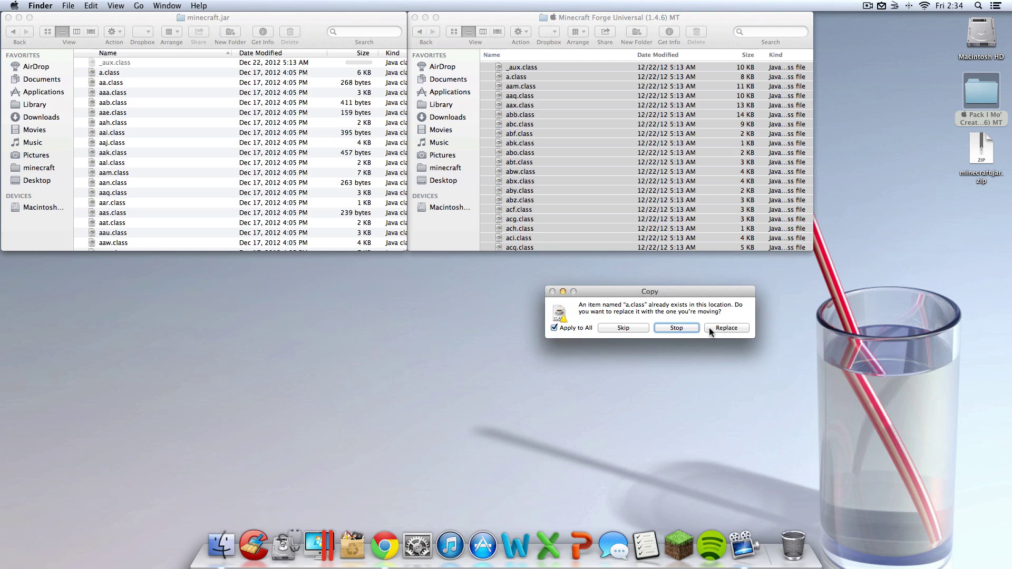
pyautogui.click(734, 327)
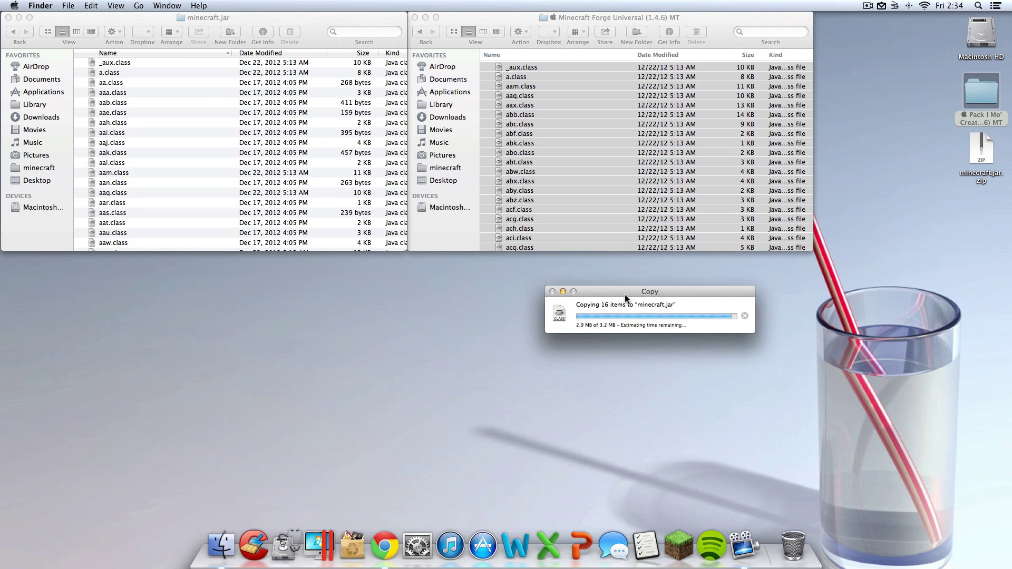
pyautogui.click(596, 20)
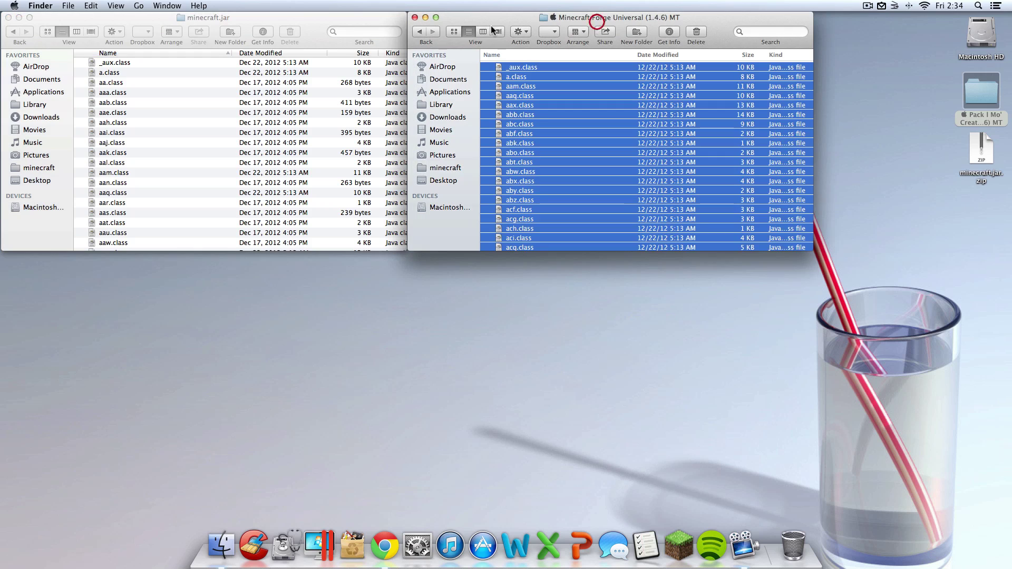
pyautogui.click(419, 32)
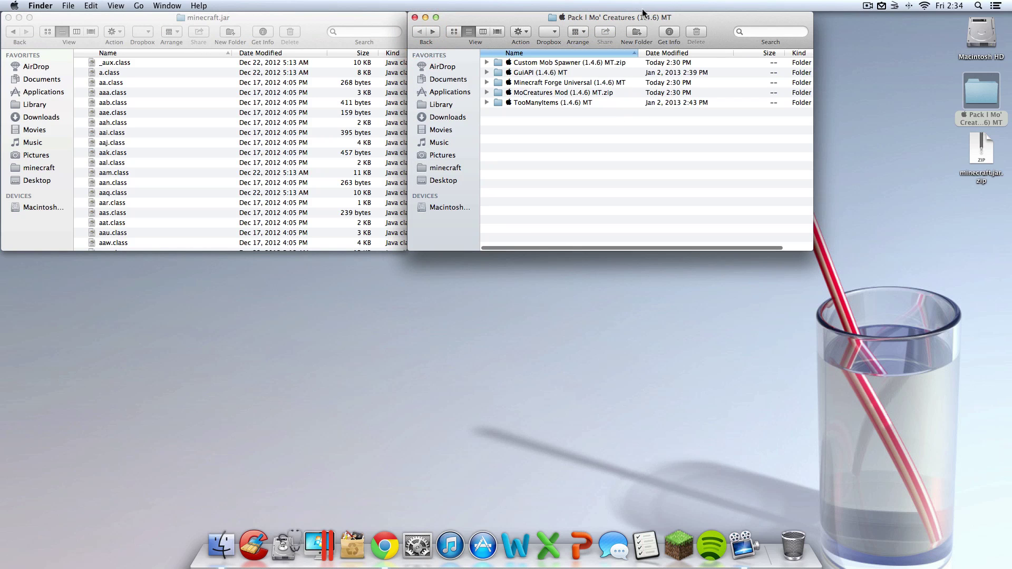
# Open the GuiAPI (1.4.6) MT folder from the mod pack window.
pyautogui.click(540, 82)
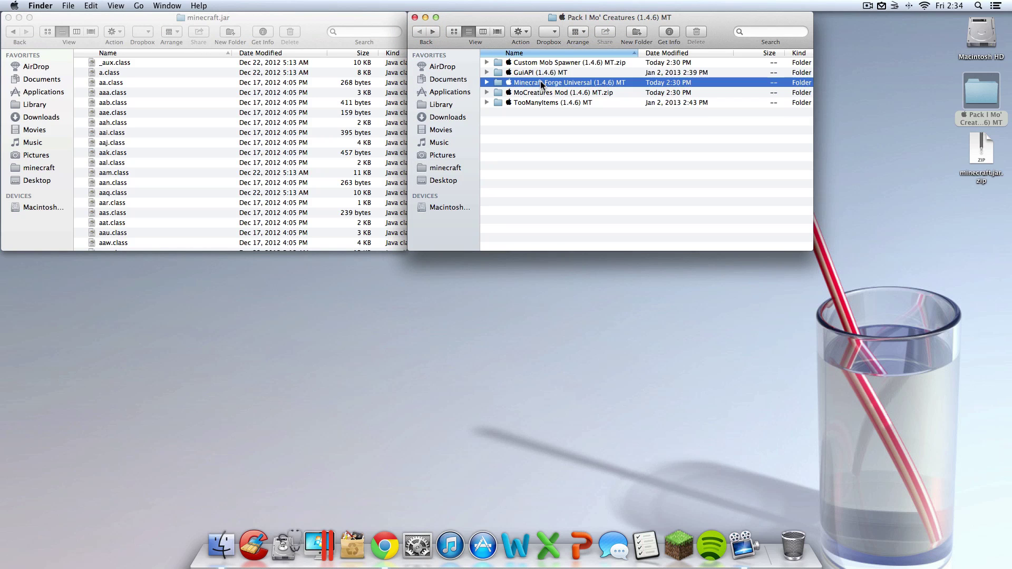
pyautogui.moveTo(555, 83)
pyautogui.mouseDown()
pyautogui.moveTo(258, 342)
pyautogui.moveTo(186, 340)
pyautogui.moveTo(565, 191)
pyautogui.moveTo(569, 158)
pyautogui.mouseUp()
pyautogui.click(569, 156)
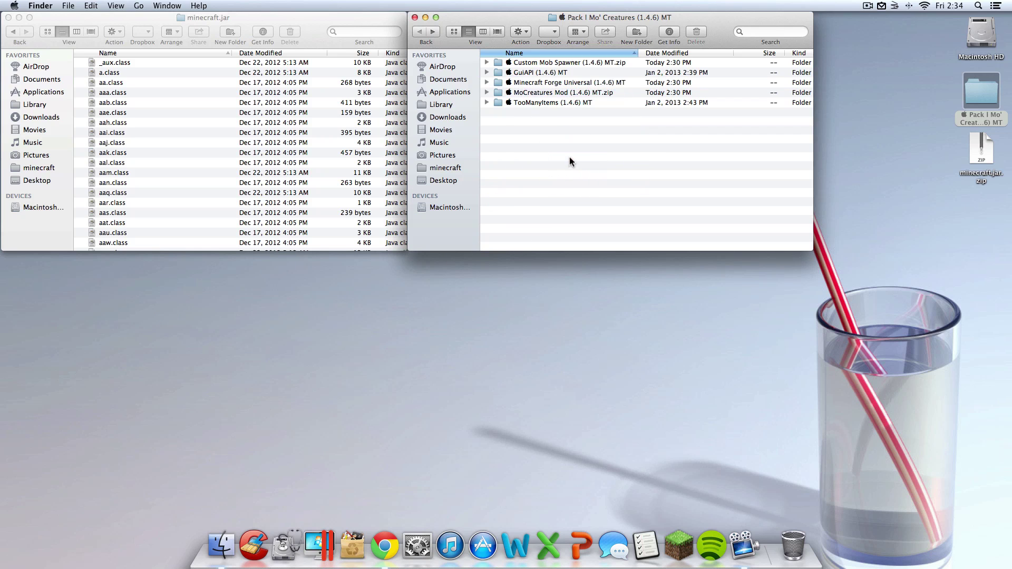
pyautogui.click(555, 84)
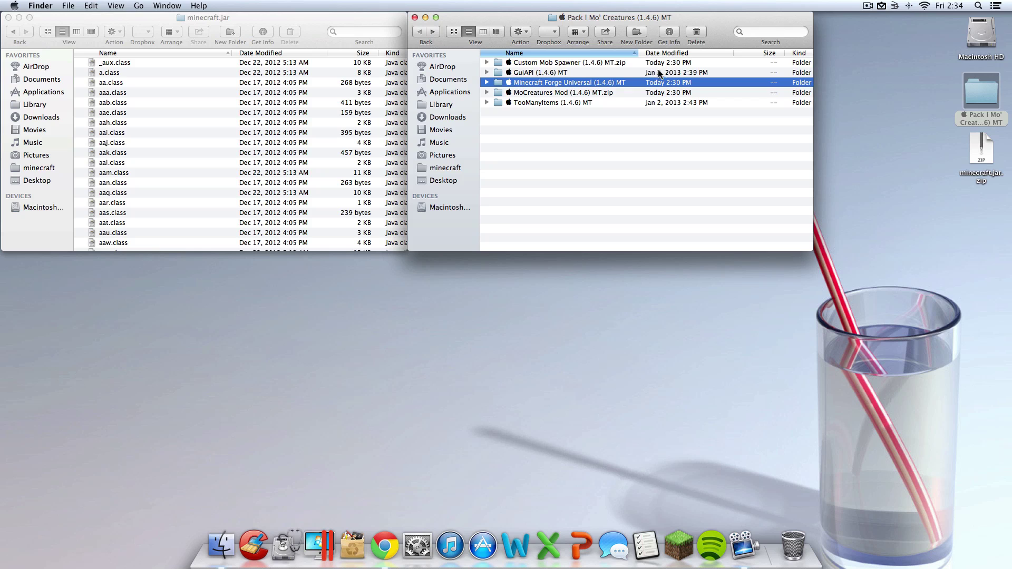
pyautogui.click(543, 74)
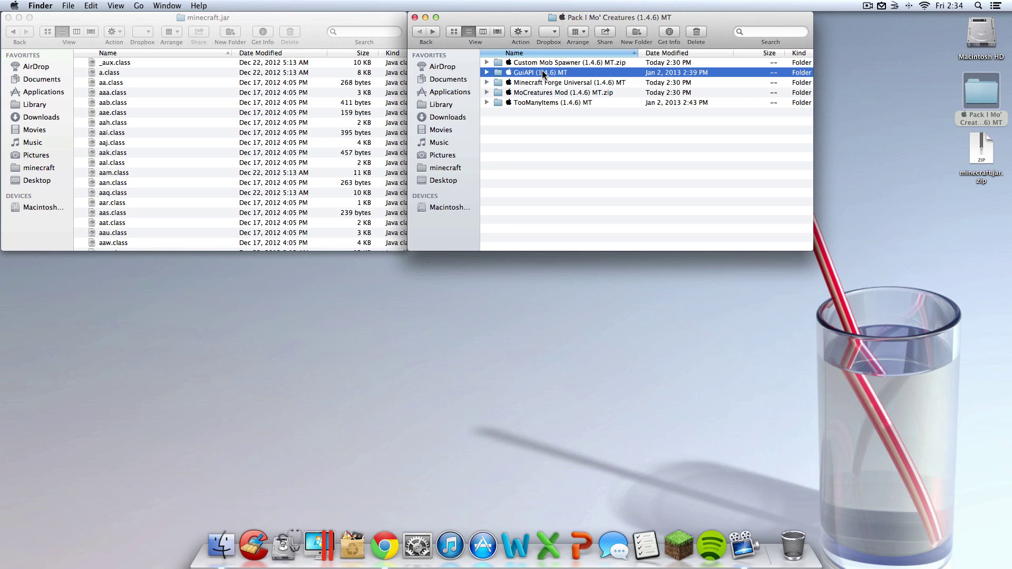
pyautogui.doubleClick(541, 73)
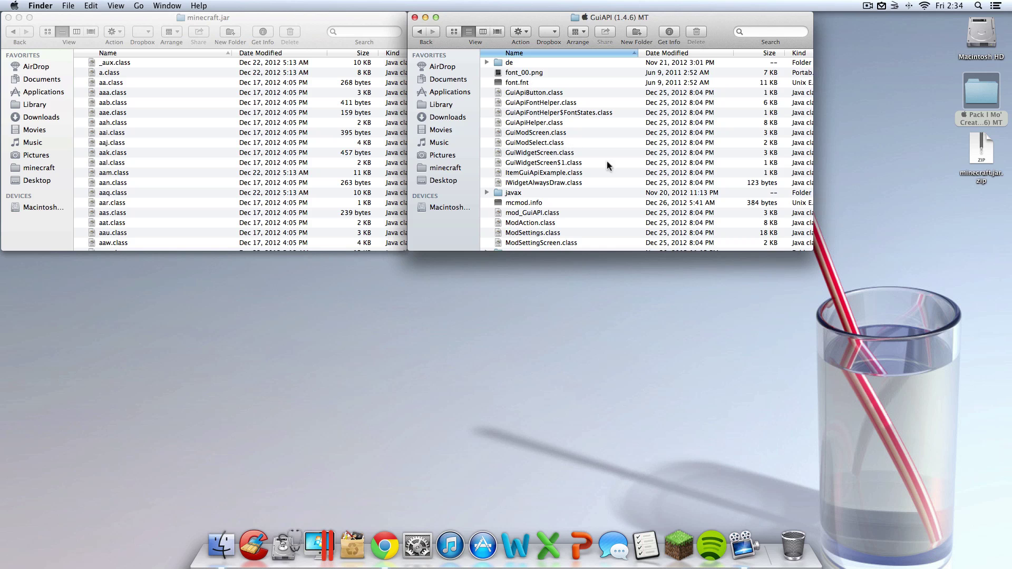
pyautogui.scroll(-2, 591, 168)
pyautogui.scroll(2, 591, 164)
pyautogui.scroll(-10, 591, 158)
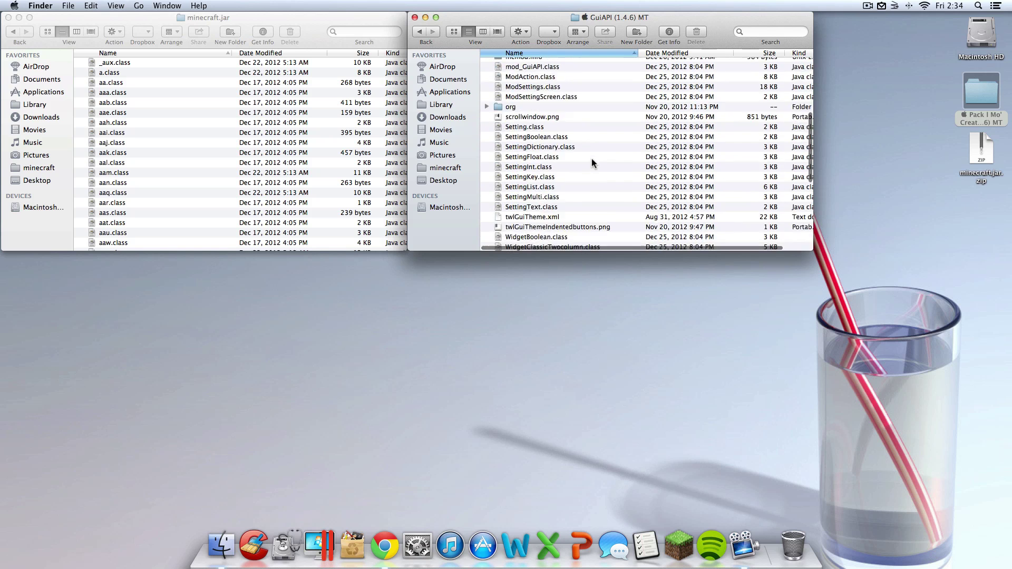
pyautogui.scroll(8, 591, 159)
pyautogui.scroll(4, 591, 159)
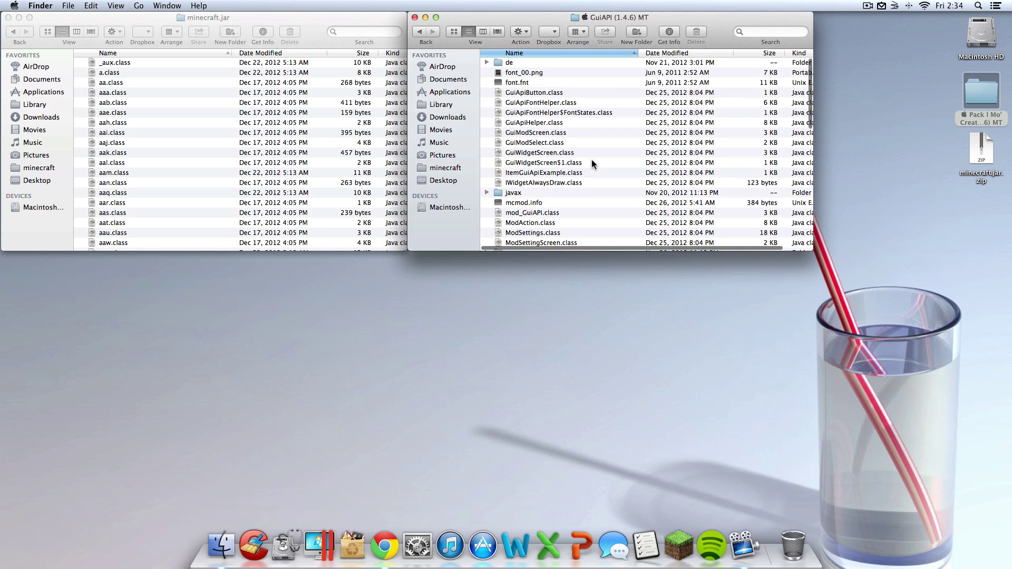
# Copy the 52 GuiAPI items into minecraft.jar and go back to the mod pack folder.
pyautogui.press('super+a')
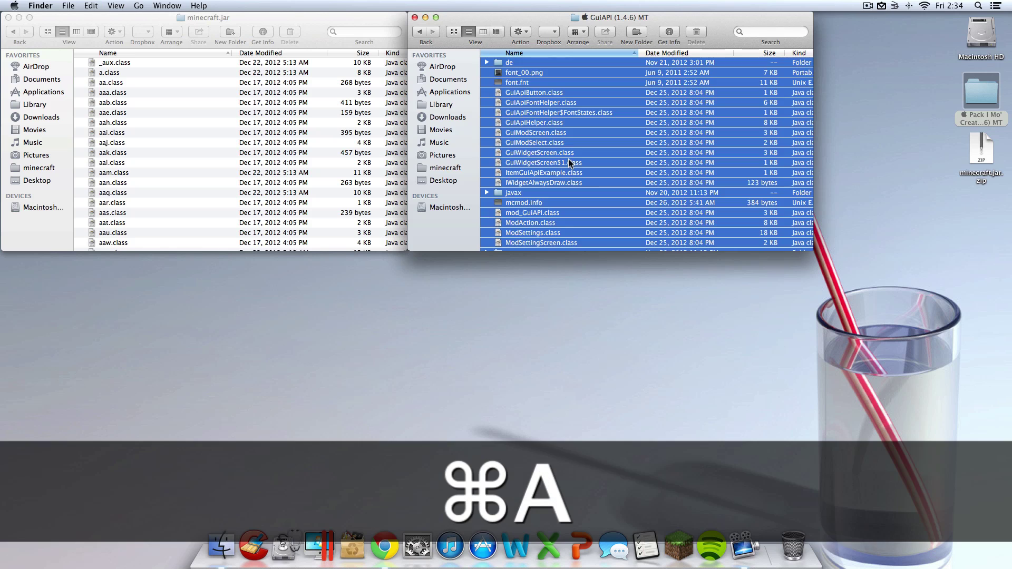
pyautogui.press('super+c')
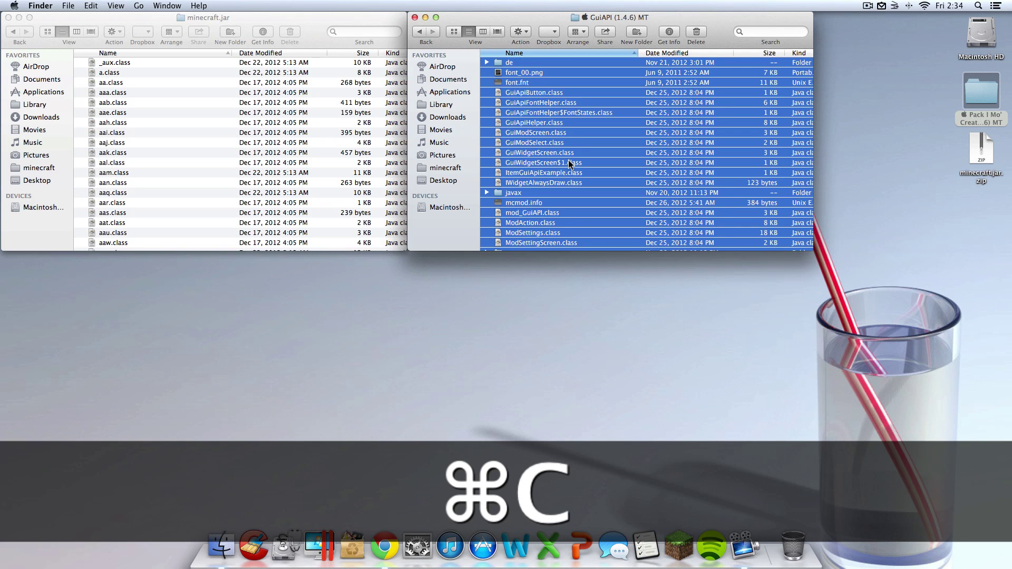
pyautogui.rightClick(568, 160)
pyautogui.click(632, 304)
pyautogui.click(221, 159)
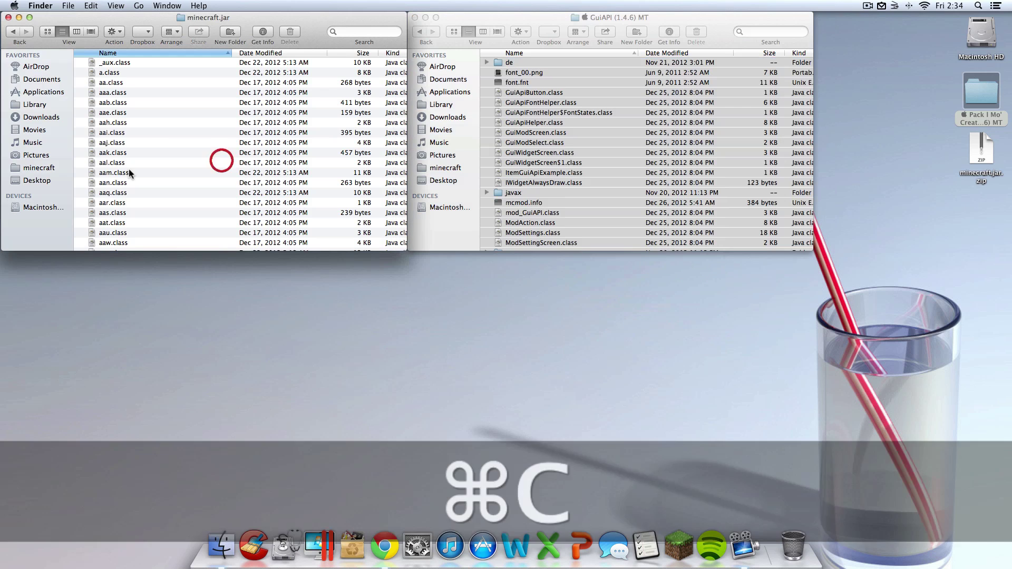
pyautogui.press('super+v')
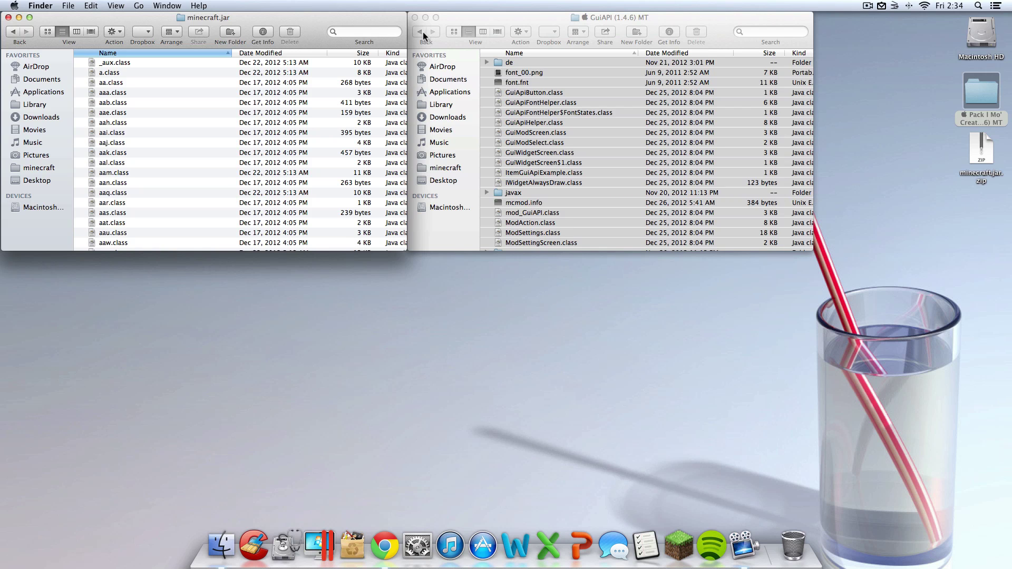
pyautogui.click(424, 32)
# Select the MoCreatures Mod and Custom Mob Spawner folders together.
pyautogui.click(553, 84)
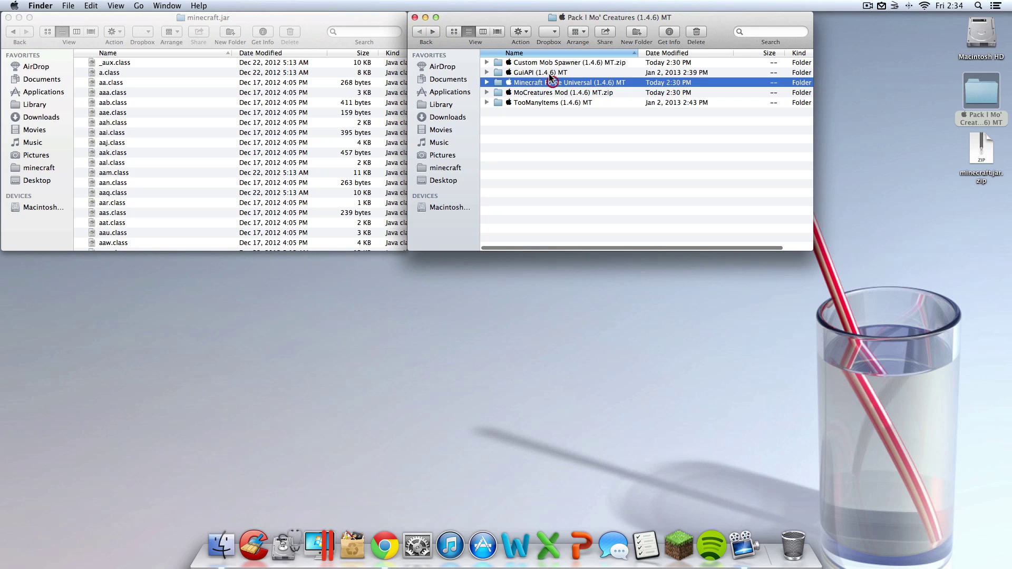
pyautogui.keyDown('super'); pyautogui.click(548, 71); pyautogui.keyUp('super')
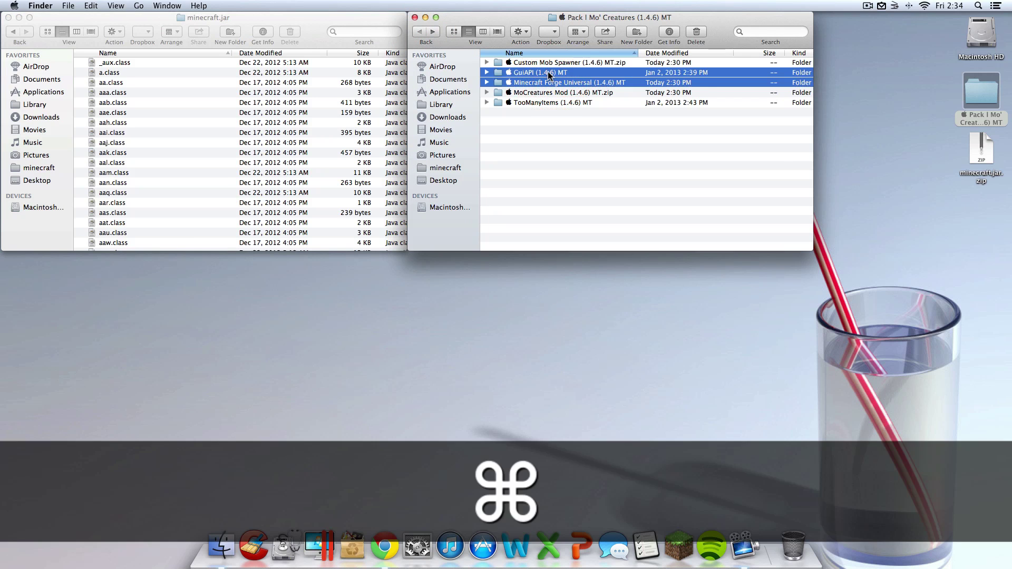
pyautogui.click(561, 129)
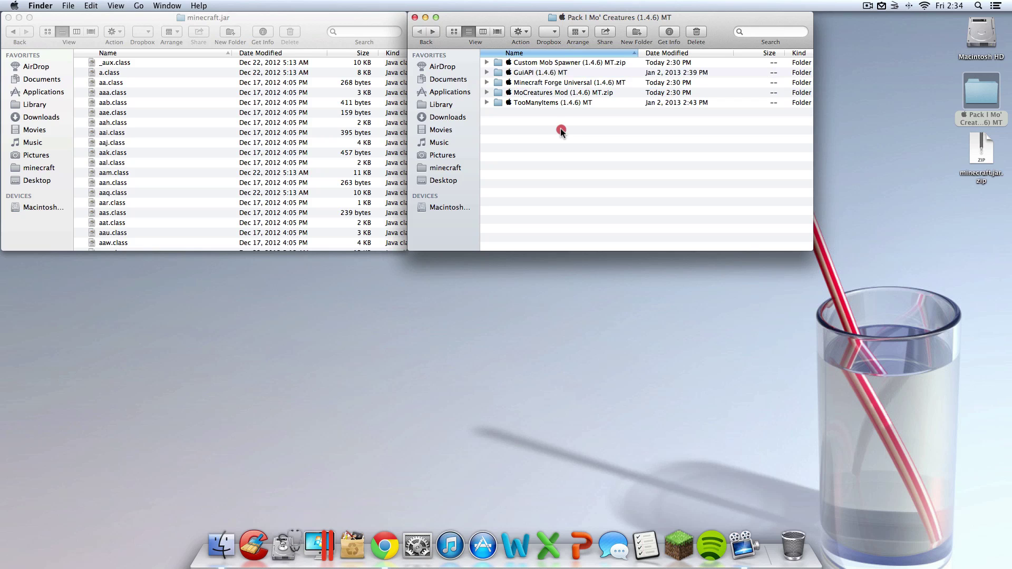
pyautogui.keyDown('super'); pyautogui.click(549, 93); pyautogui.keyUp('super')
pyautogui.keyDown('super'); pyautogui.click(553, 62); pyautogui.keyUp('super')
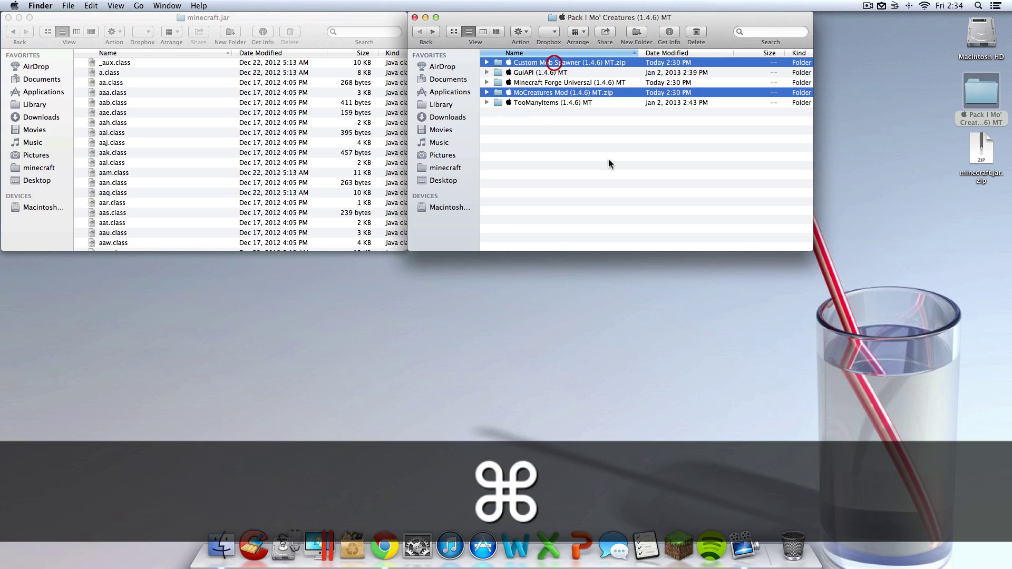
# Navigate back from minecraft.jar through bin to the minecraft folder.
pyautogui.click(580, 146)
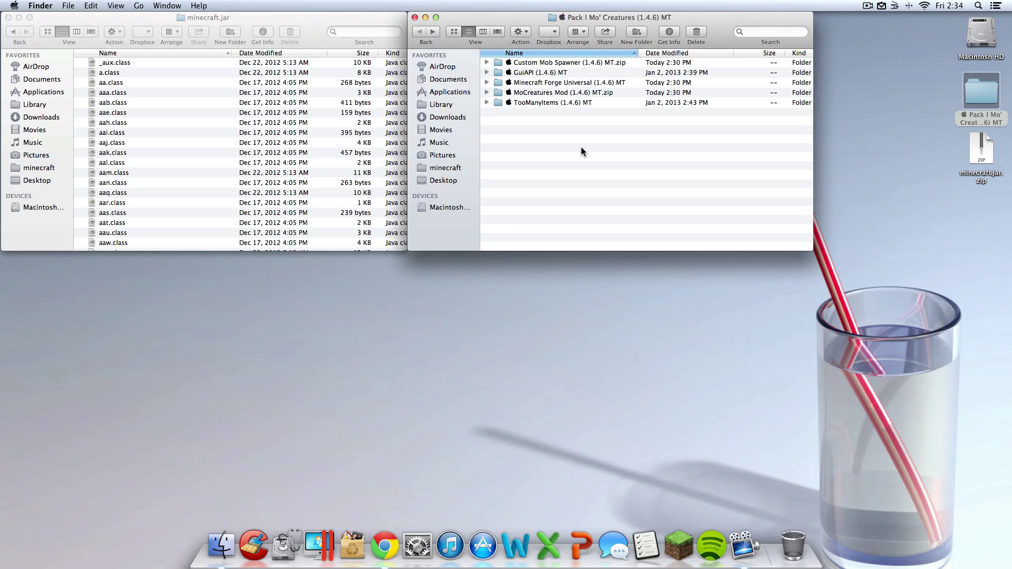
pyautogui.click(188, 23)
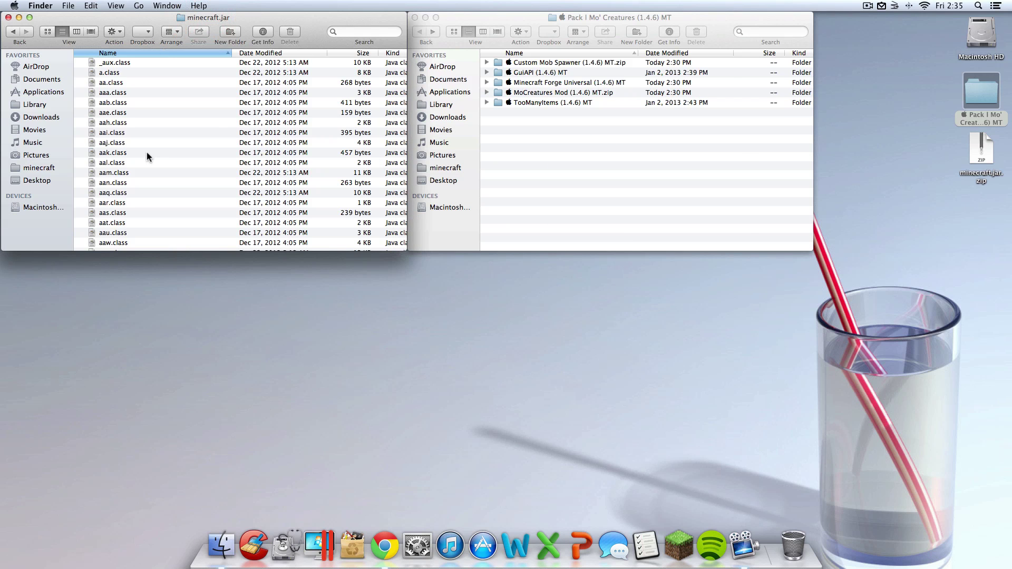
pyautogui.click(13, 33)
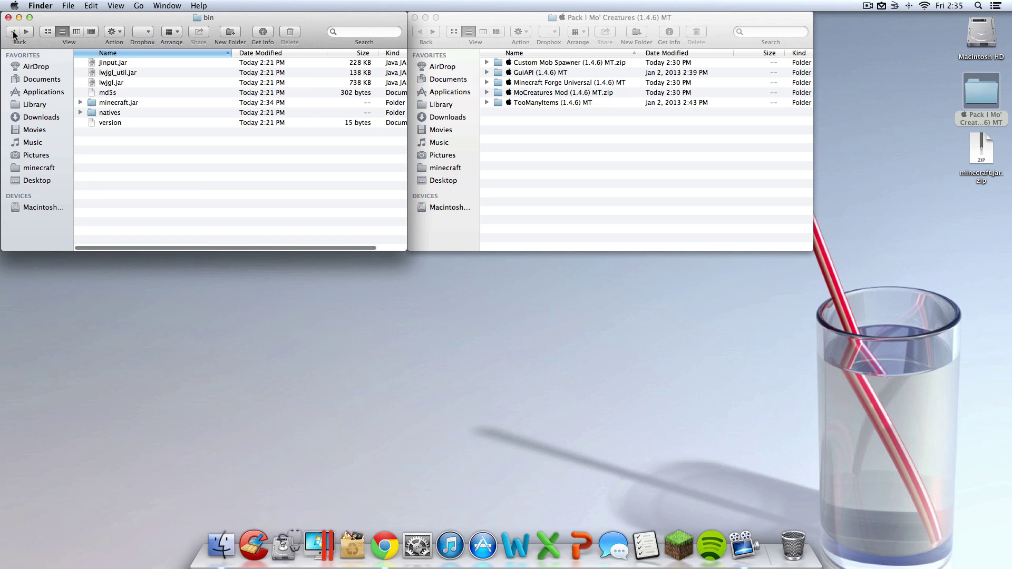
pyautogui.click(14, 33)
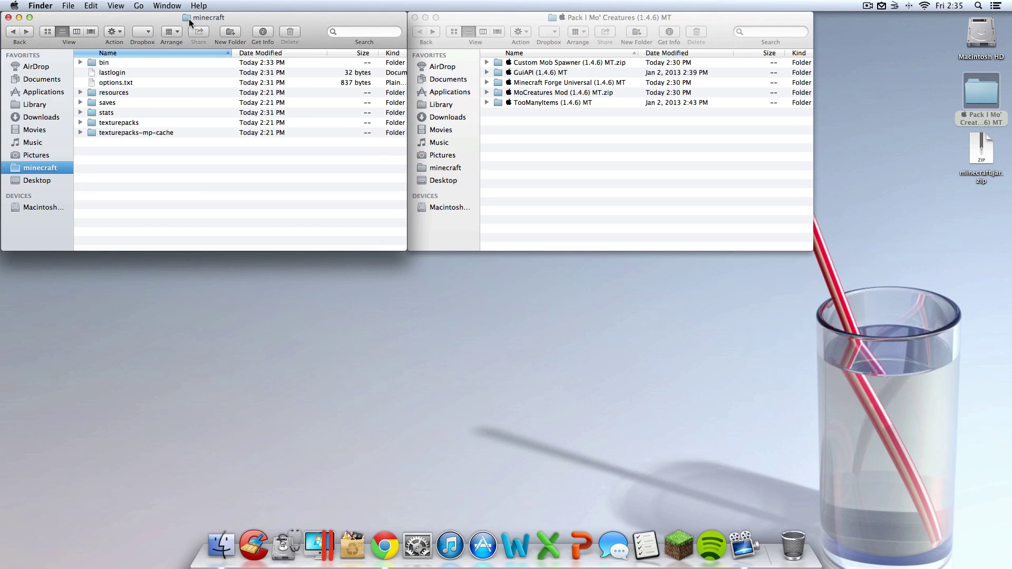
pyautogui.click(121, 63)
pyautogui.click(122, 81)
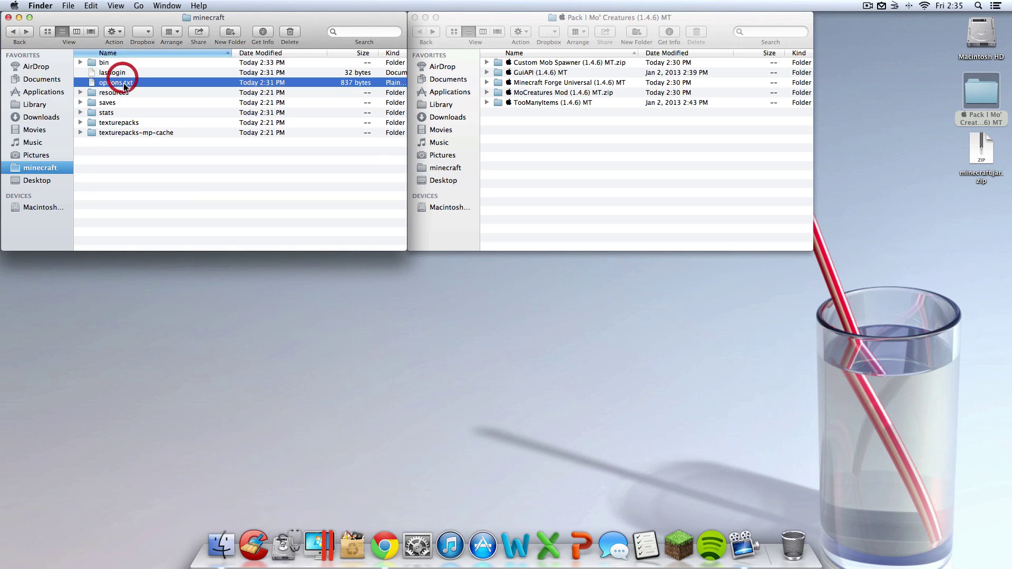
pyautogui.click(125, 94)
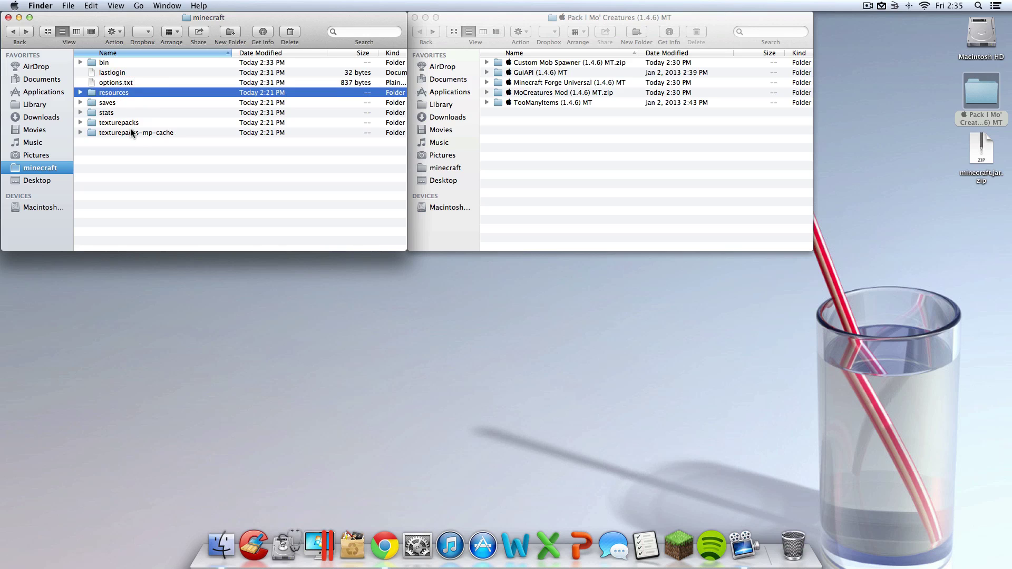
# Create a new empty folder named 'mods' beside bin and resources.
pyautogui.rightClick(140, 179)
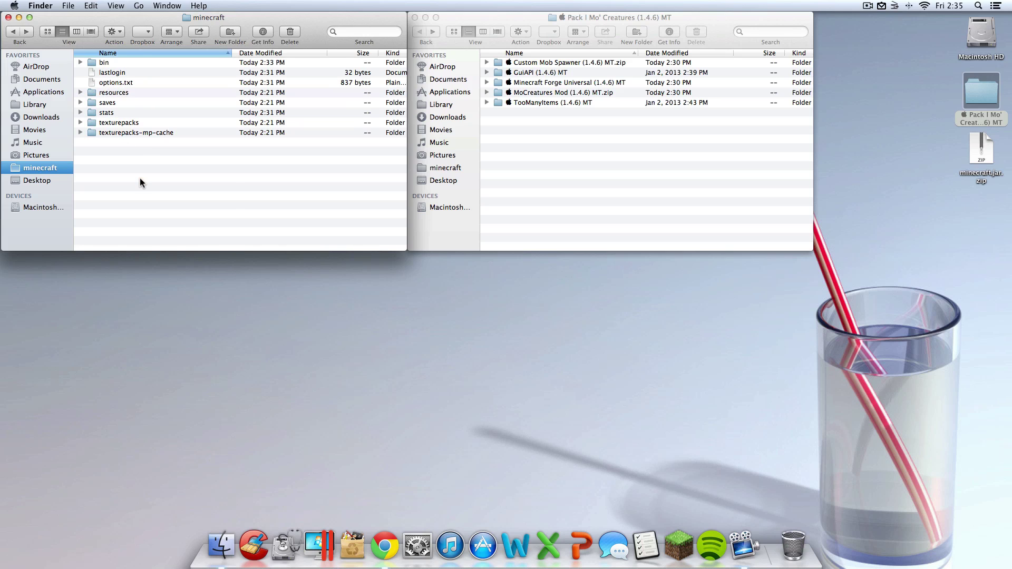
pyautogui.click(179, 184)
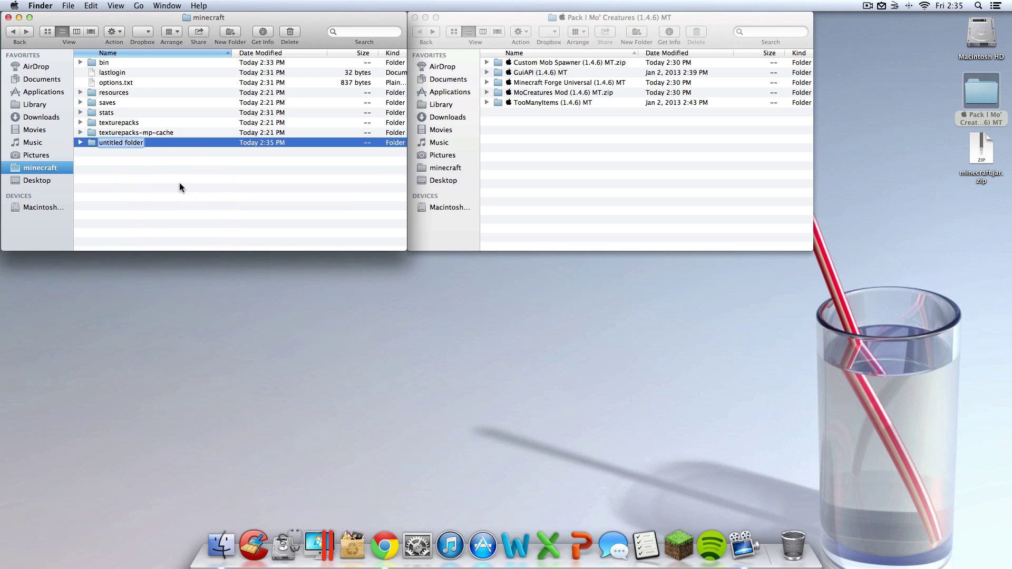
pyautogui.write('mods')
pyautogui.click(191, 188)
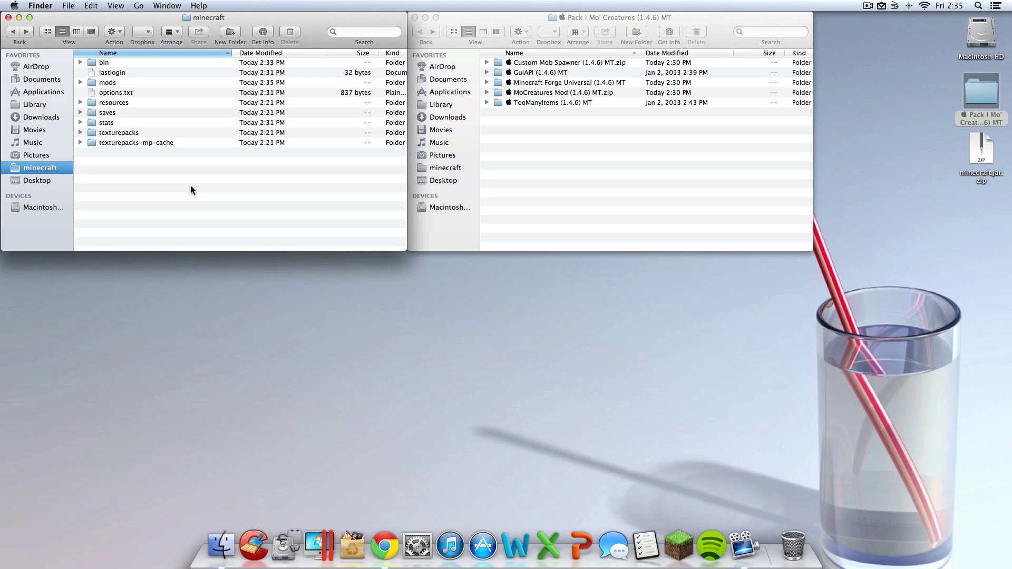
pyautogui.click(122, 81)
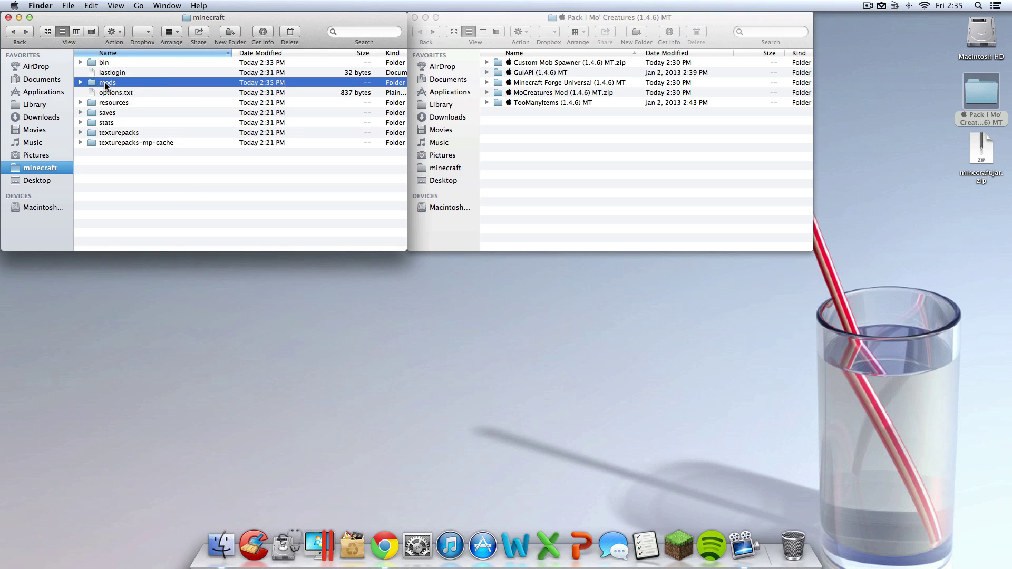
# Copy Custom Mob Spawner (1.4.6) MT.zip and MoCreatures Mod (1.4.6) MT.zip from Pack into mods.
pyautogui.doubleClick(105, 82)
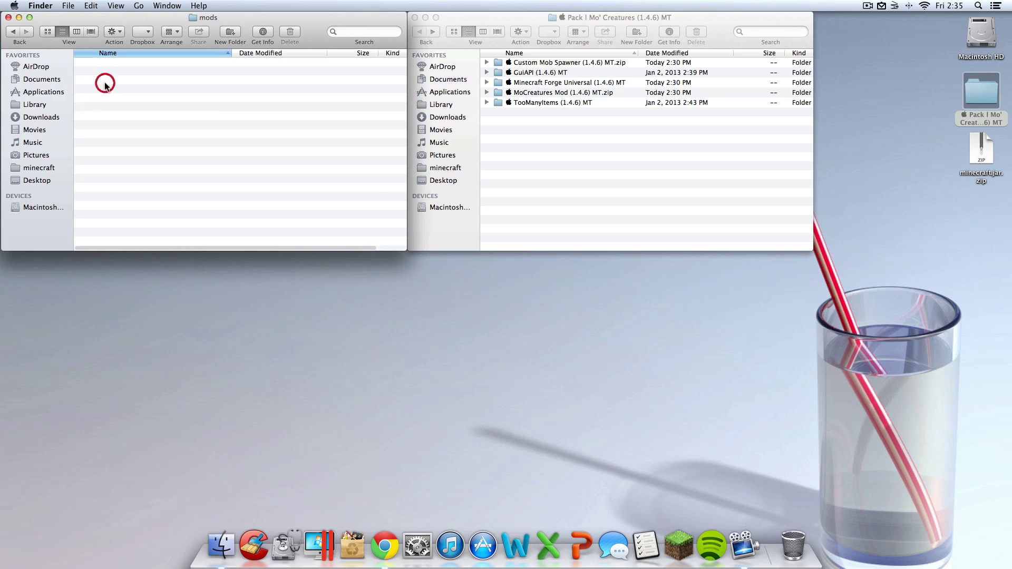
pyautogui.click(558, 93)
pyautogui.click(558, 93)
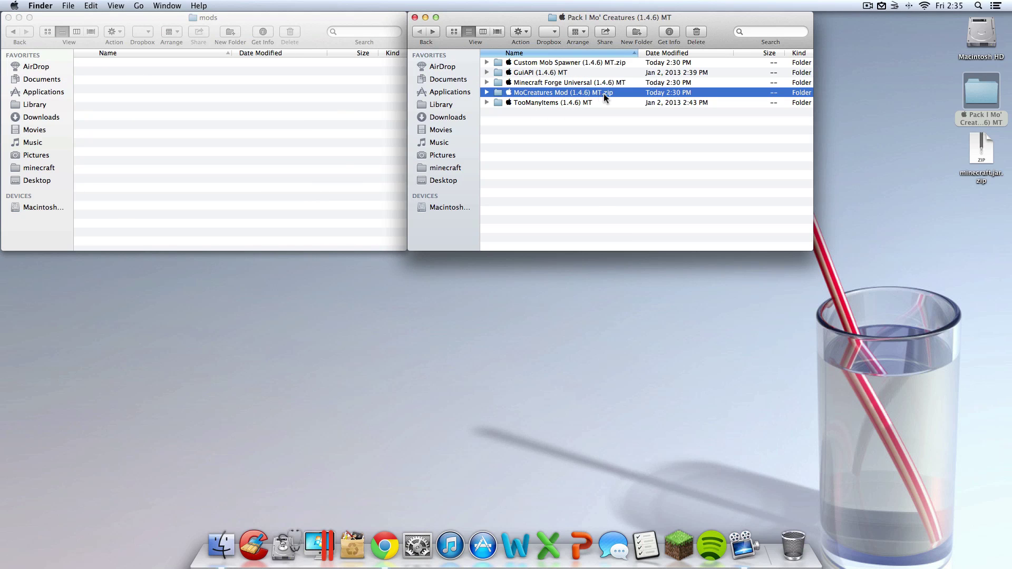
pyautogui.keyDown('super'); pyautogui.click(578, 61); pyautogui.keyUp('super')
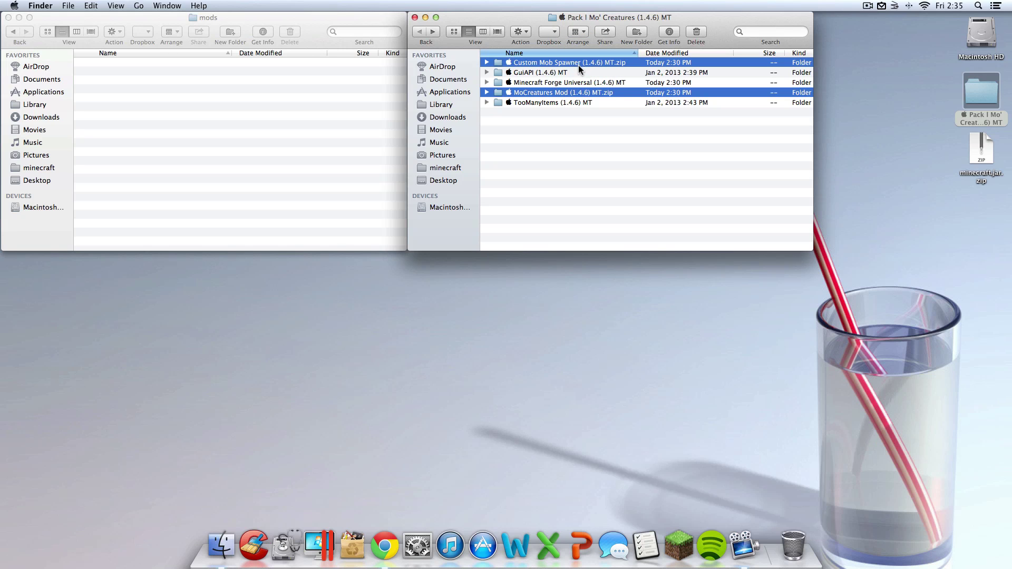
pyautogui.rightClick(608, 91)
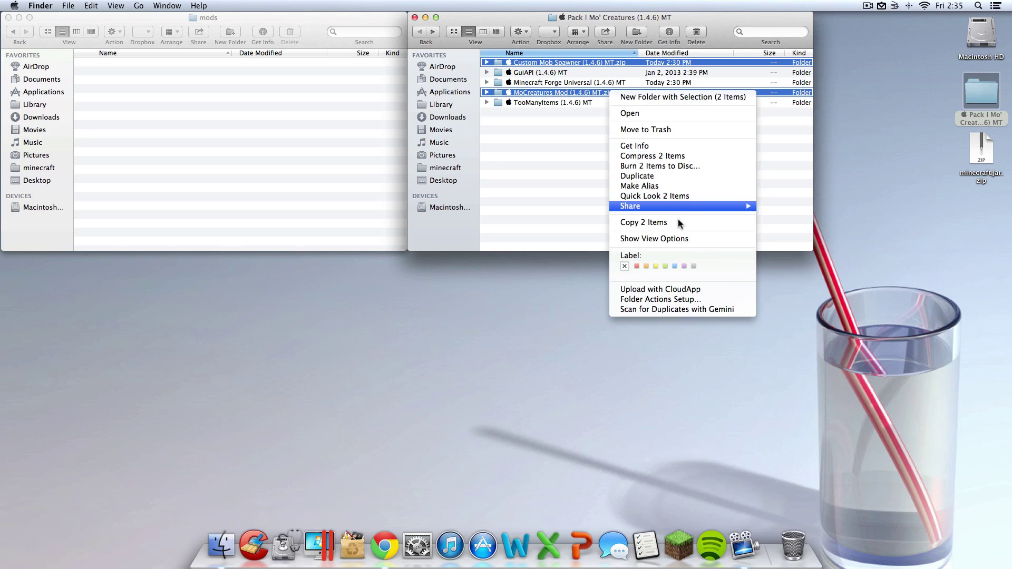
pyautogui.click(678, 223)
pyautogui.rightClick(198, 131)
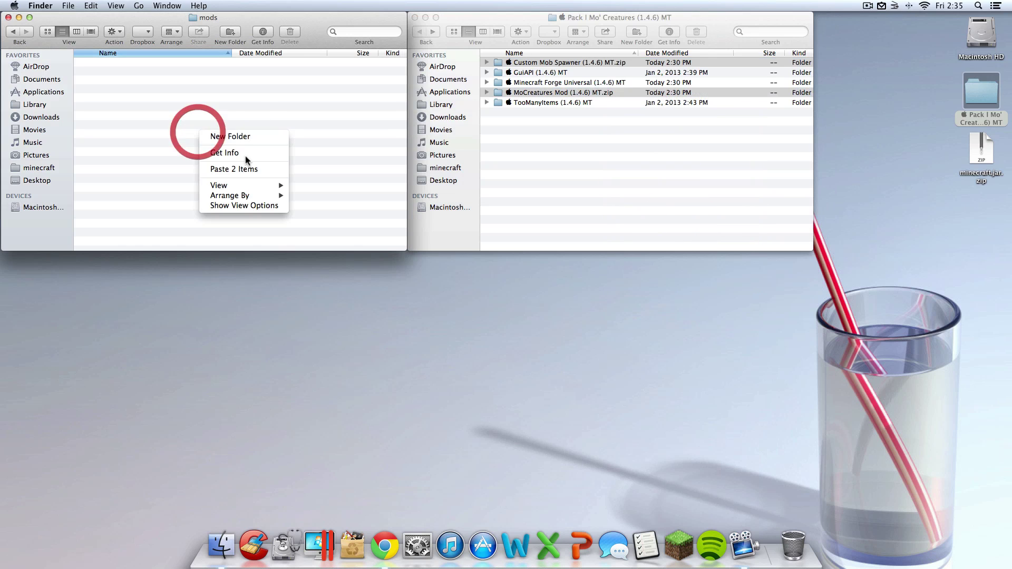
pyautogui.click(251, 168)
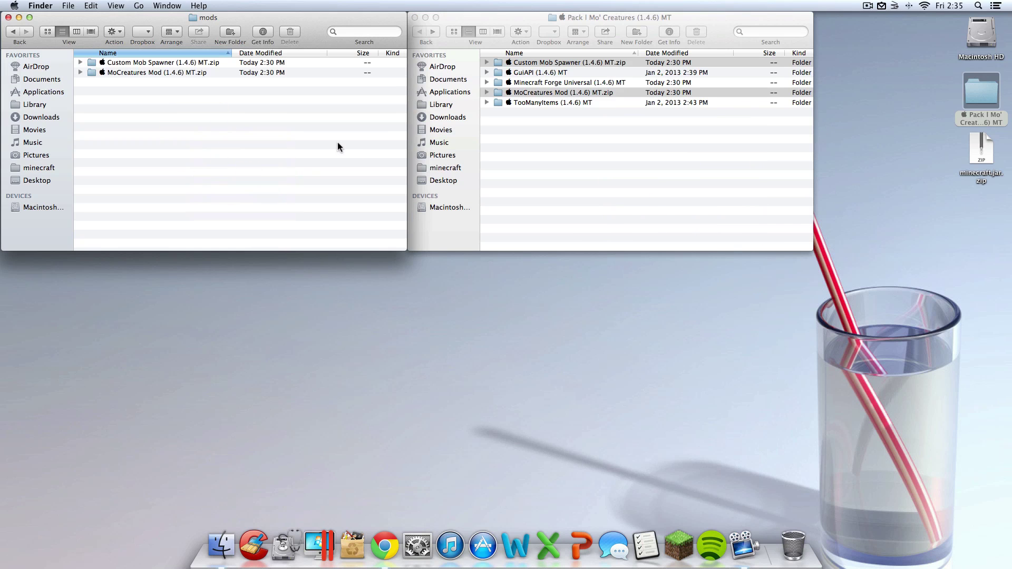
pyautogui.click(564, 128)
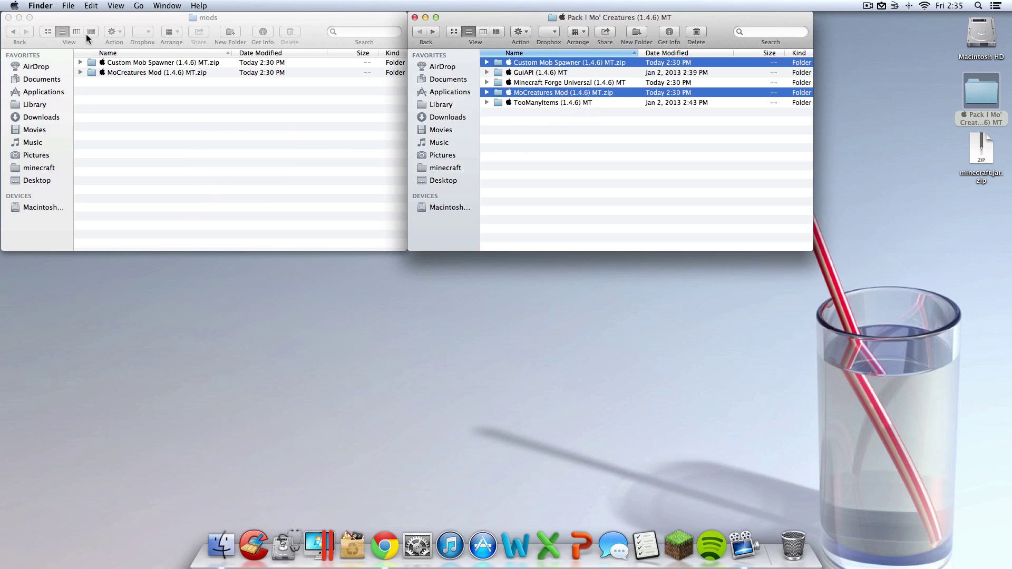
# Open bin > minecraft.jar, with TooManyItems (1.4.6) MT selected in the Pack window.
pyautogui.click(12, 33)
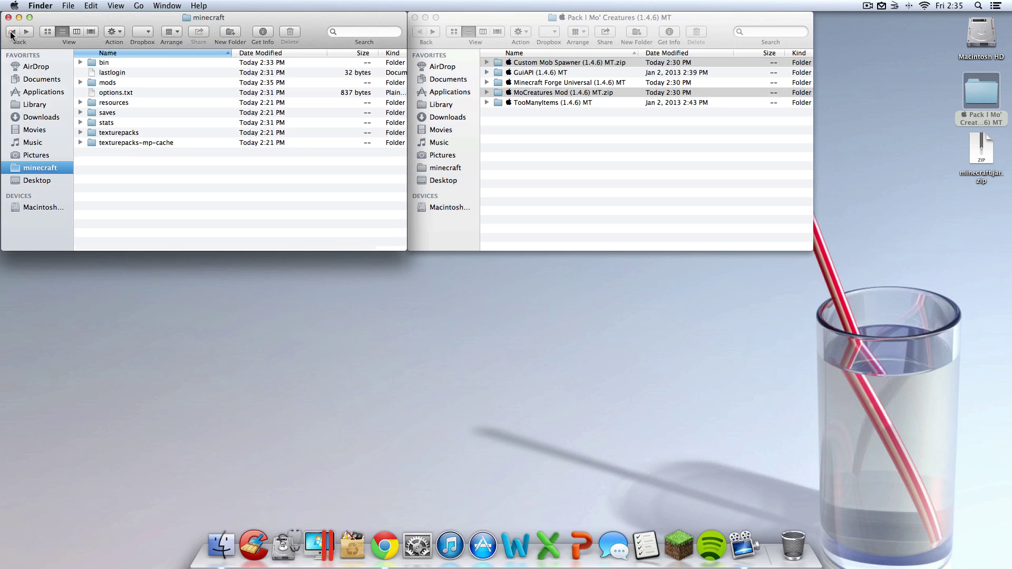
pyautogui.click(580, 136)
pyautogui.click(580, 132)
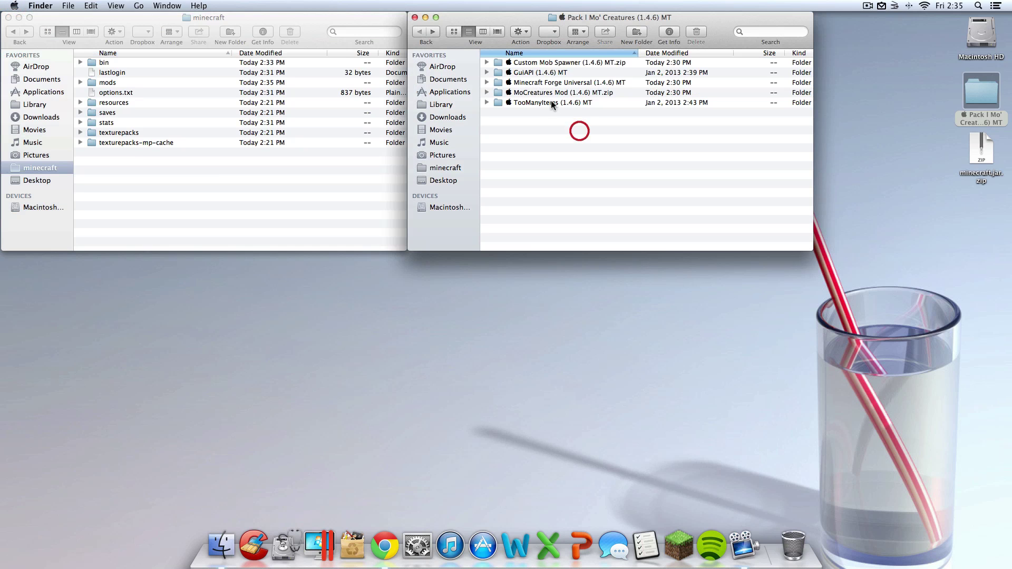
pyautogui.click(547, 102)
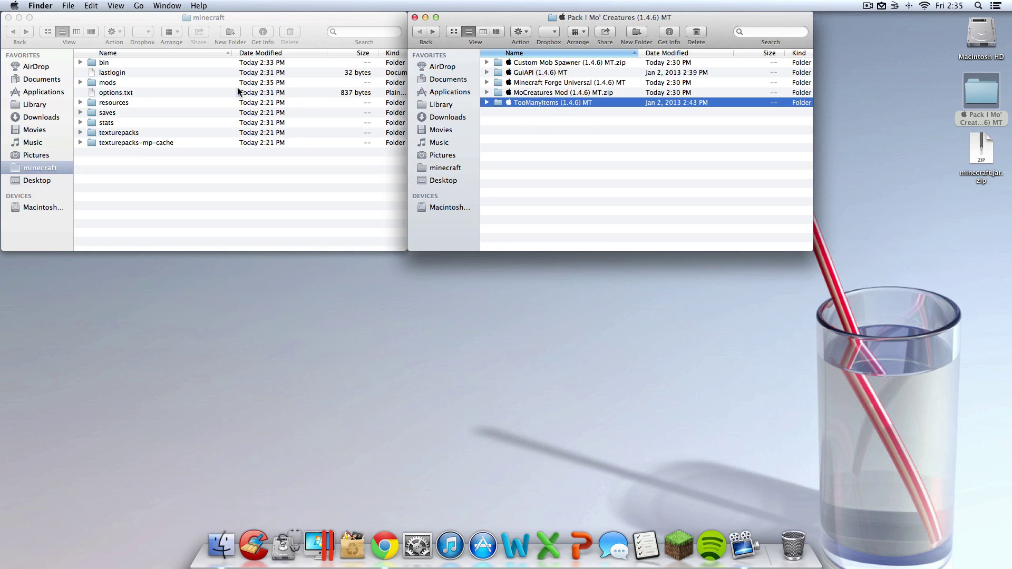
pyautogui.click(212, 64)
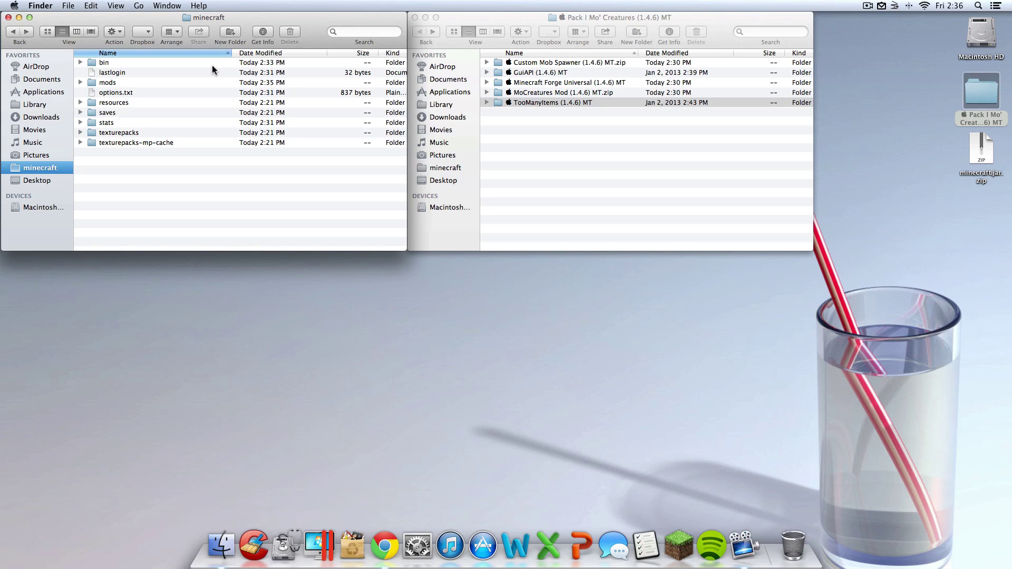
pyautogui.click(580, 164)
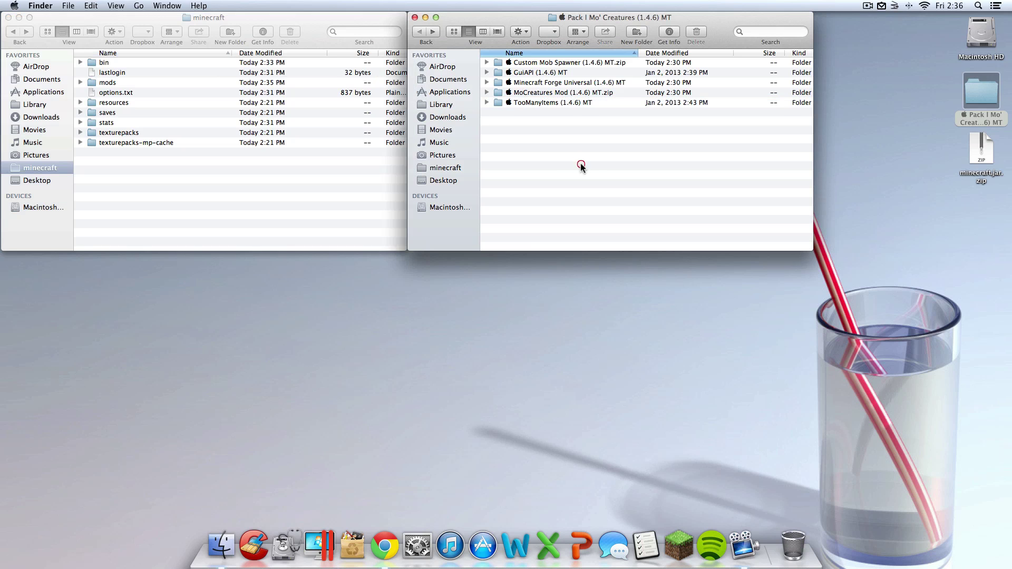
pyautogui.click(542, 103)
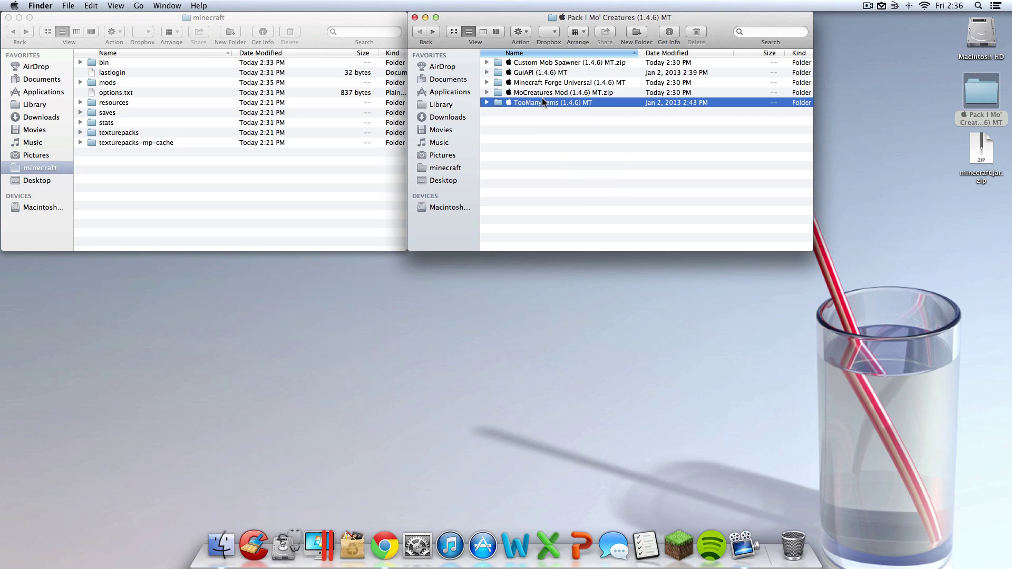
pyautogui.doubleClick(148, 63)
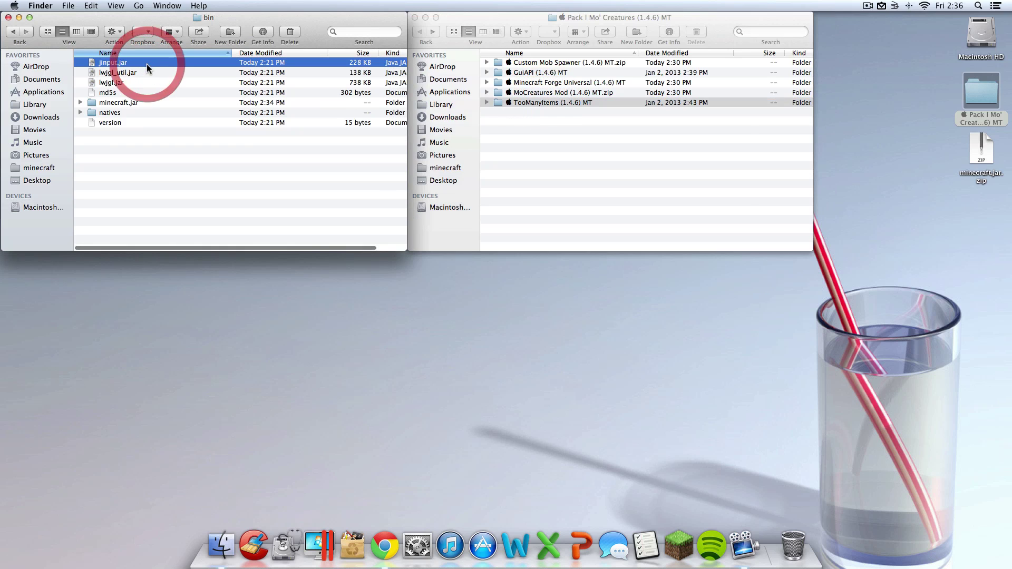
pyautogui.doubleClick(163, 103)
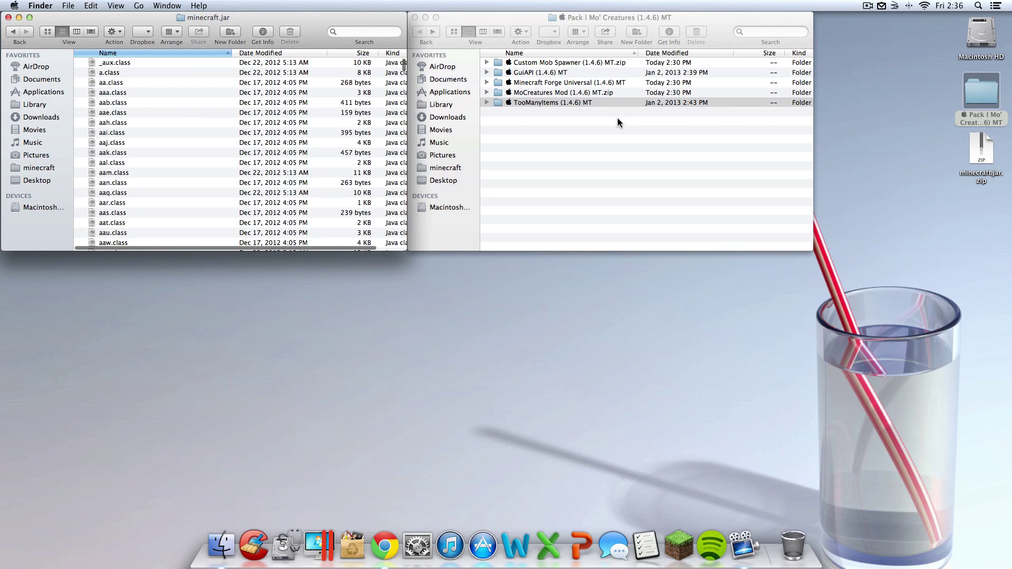
# Copy all 42 TooManyItems (1.4.6) MT files into minecraft.jar, replacing existing files.
pyautogui.doubleClick(583, 103)
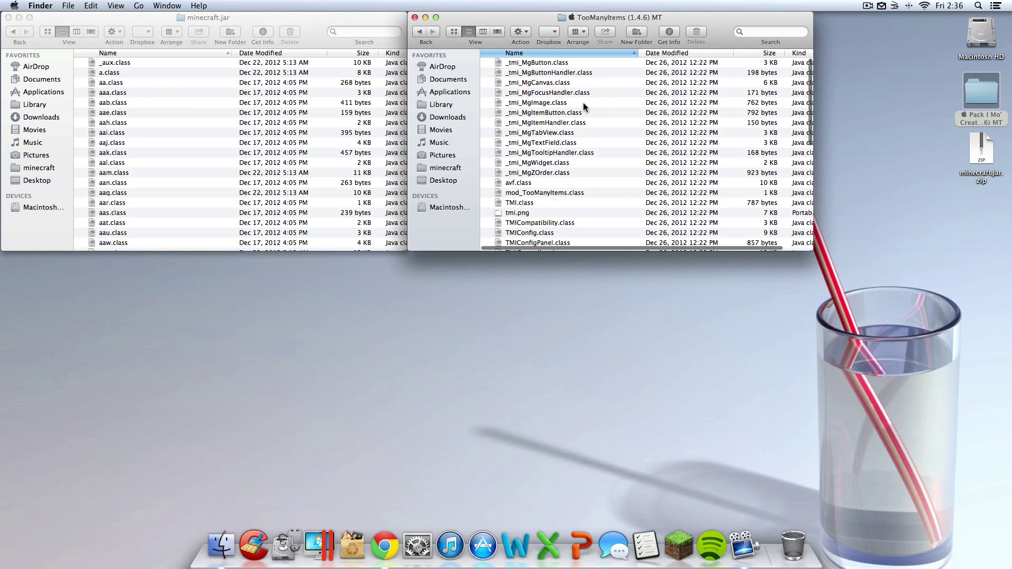
pyautogui.press('super+a')
pyautogui.press('super+c')
pyautogui.click(277, 138)
pyautogui.press('super+v')
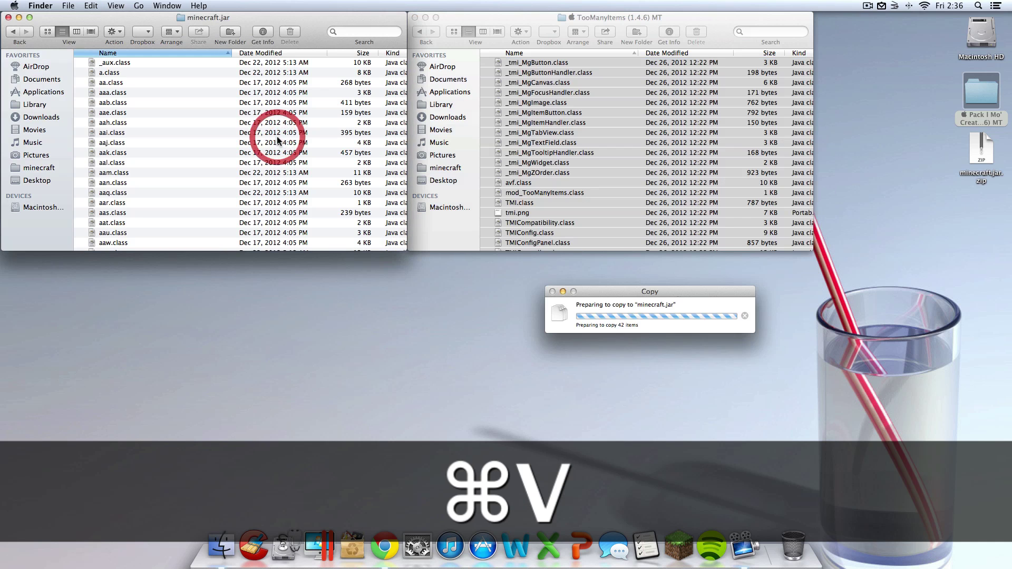
pyautogui.click(725, 327)
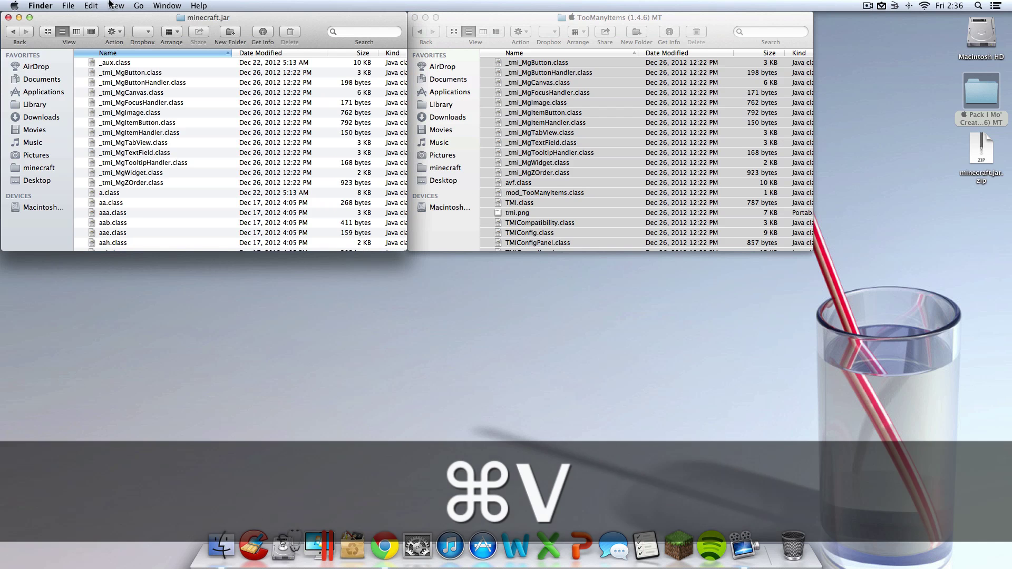
# Close both Finder windows to return to the desktop.
pyautogui.click(8, 17)
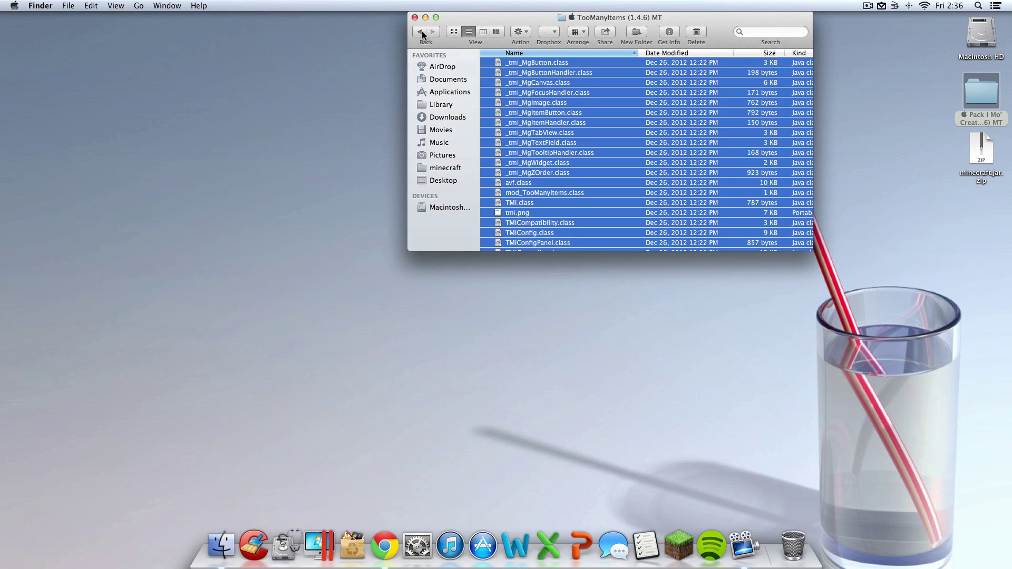
pyautogui.click(420, 32)
pyautogui.click(415, 18)
# Quit System Preferences from the Dock and use Clean Up on the desktop icons.
pyautogui.click(579, 131)
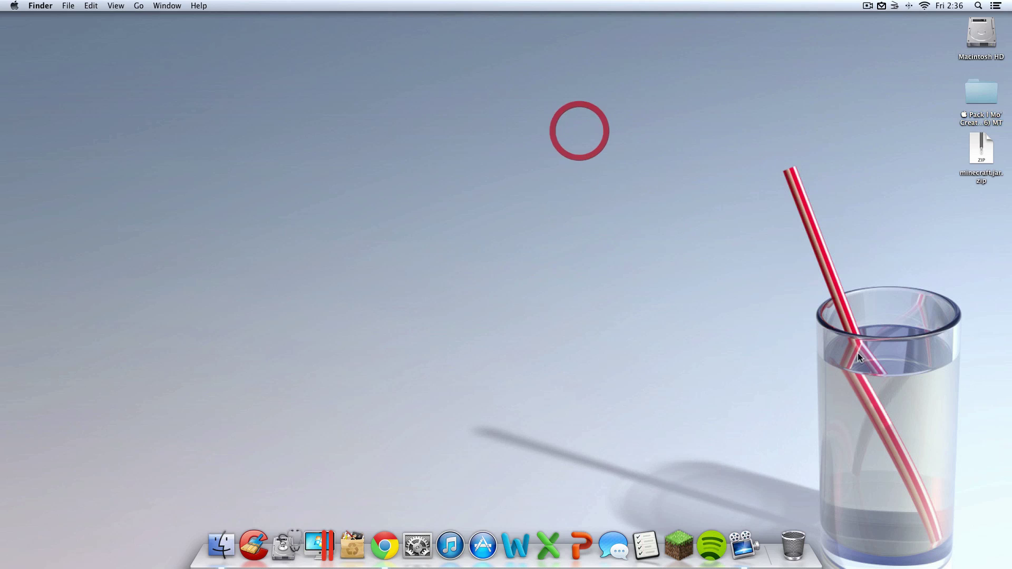
pyautogui.rightClick(899, 297)
pyautogui.click(875, 359)
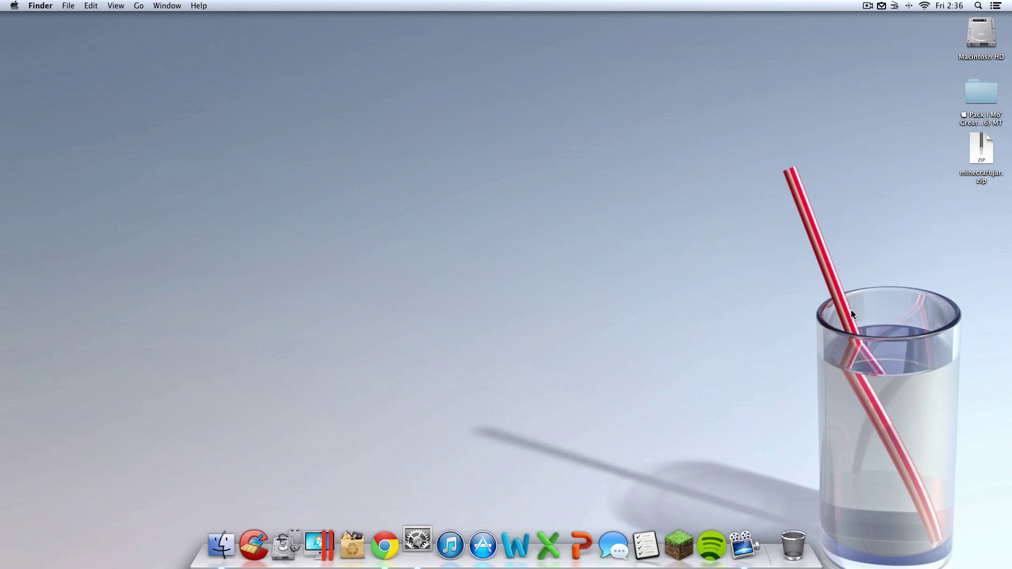
pyautogui.rightClick(423, 508)
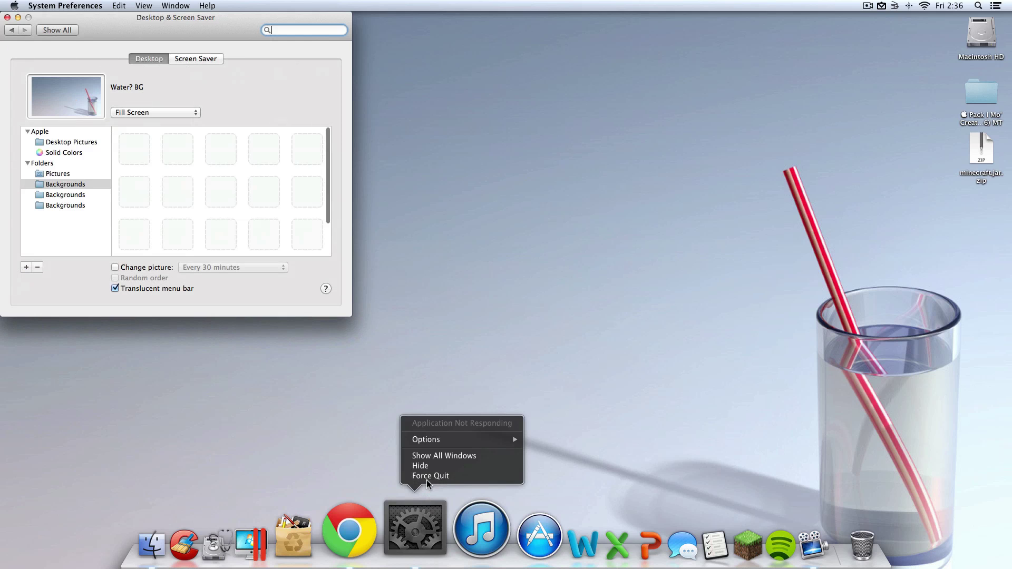
pyautogui.click(428, 475)
pyautogui.rightClick(427, 248)
pyautogui.click(482, 308)
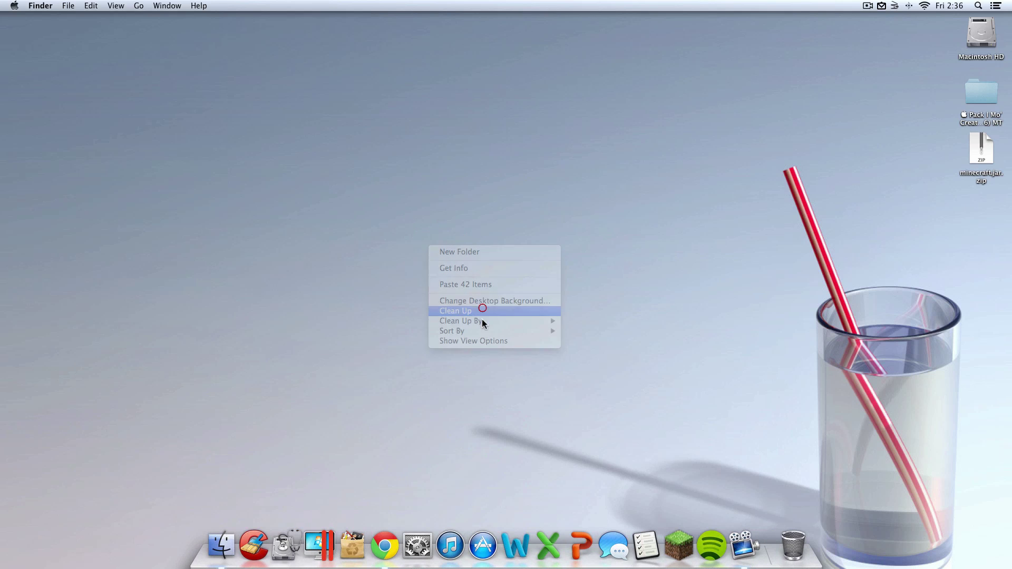
# Launch Minecraft and log in, letting FML load Forge 6.5.0.473 with 7 mods.
pyautogui.click(682, 545)
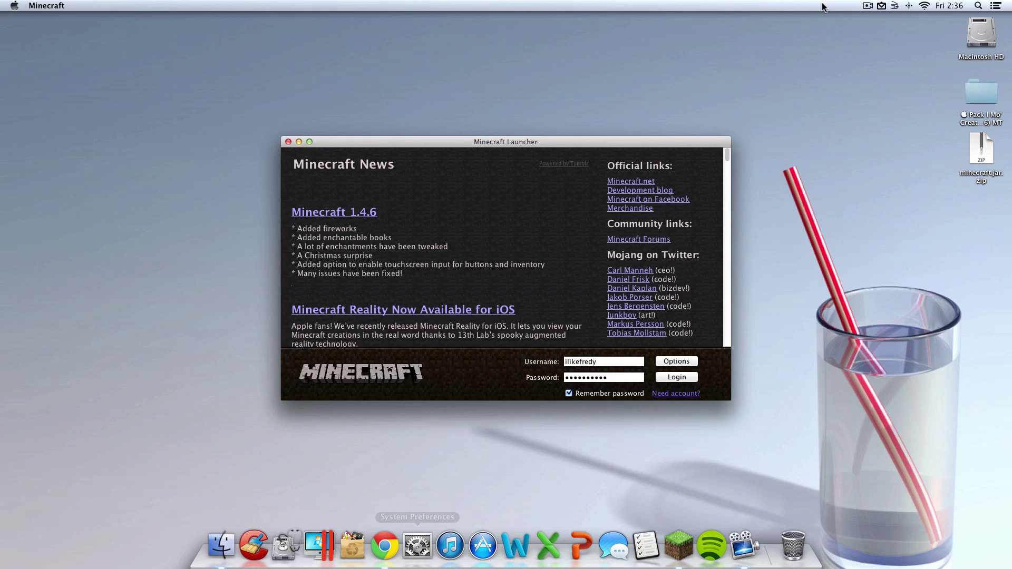
pyautogui.click(688, 376)
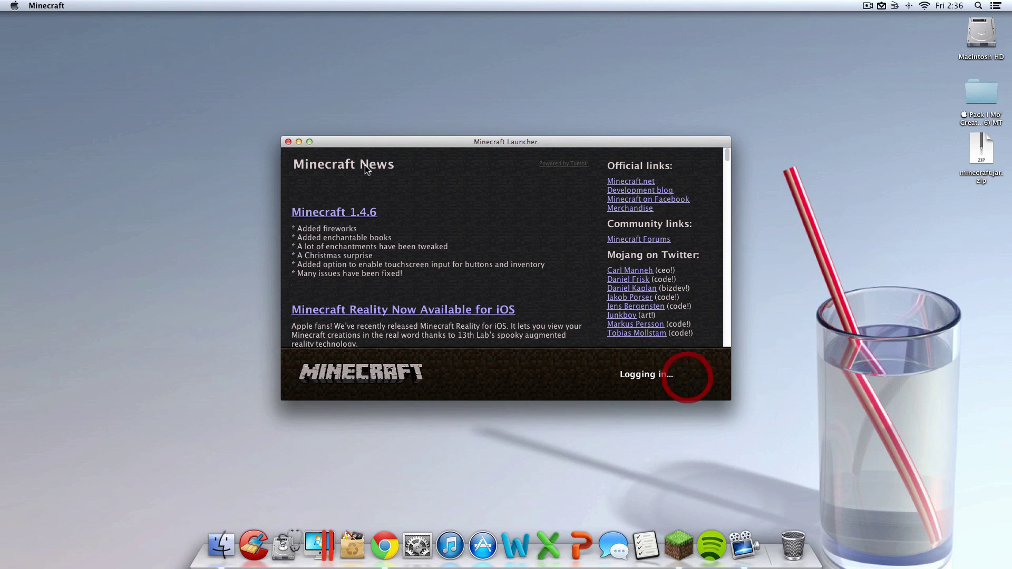
pyautogui.click(310, 142)
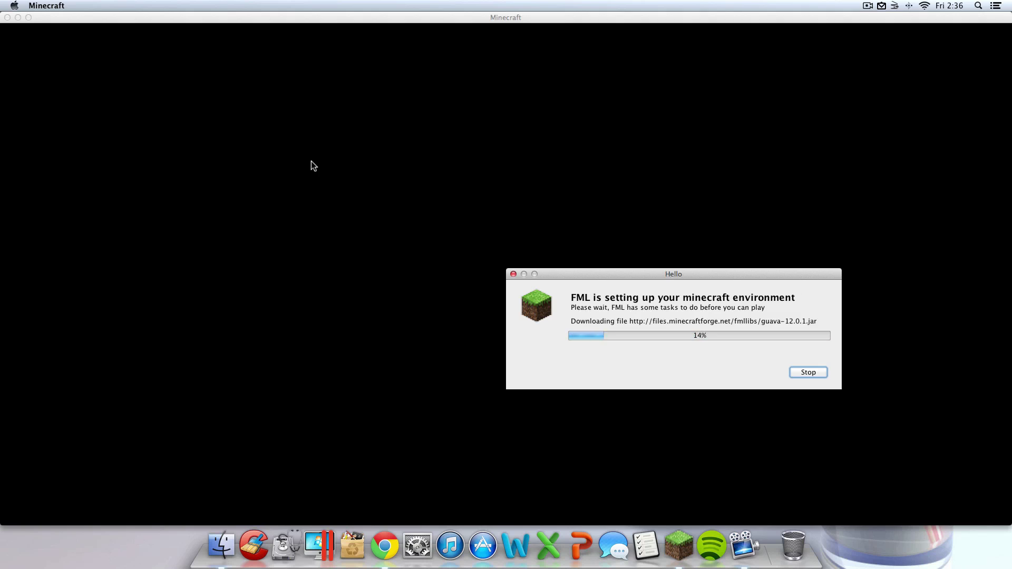
pyautogui.moveTo(739, 275)
pyautogui.mouseDown()
pyautogui.moveTo(657, 253)
pyautogui.moveTo(525, 189)
pyautogui.moveTo(555, 182)
pyautogui.mouseUp()
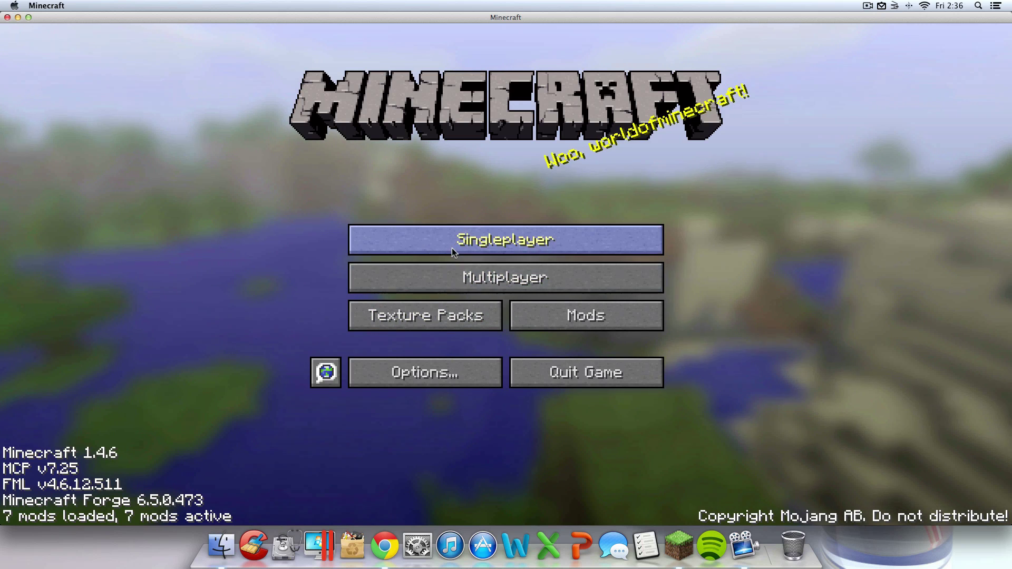
# Create a Survival world named 'New World MT' and enter its snowy taiga.
pyautogui.click(461, 243)
pyautogui.click(599, 448)
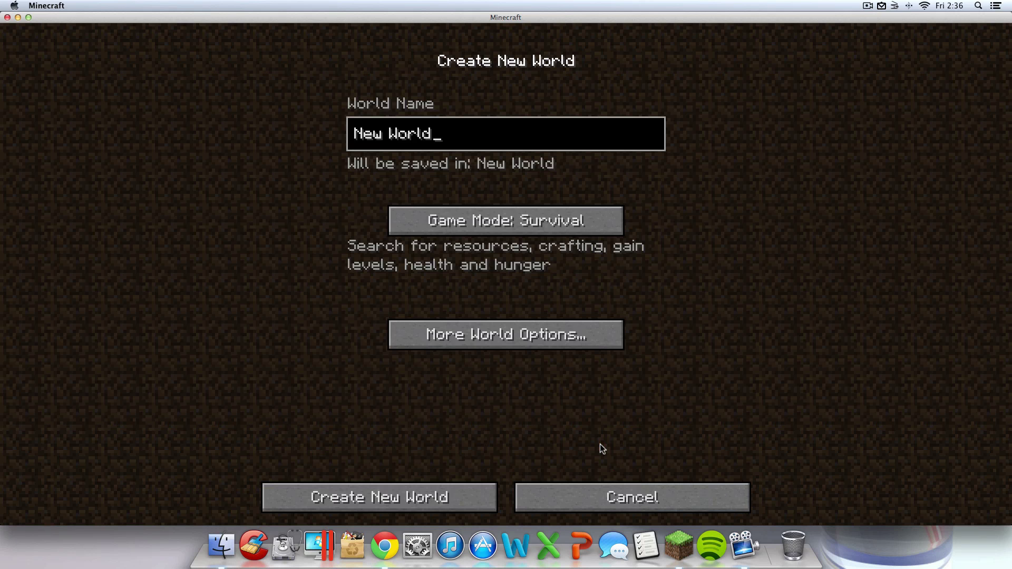
pyautogui.write('MT')
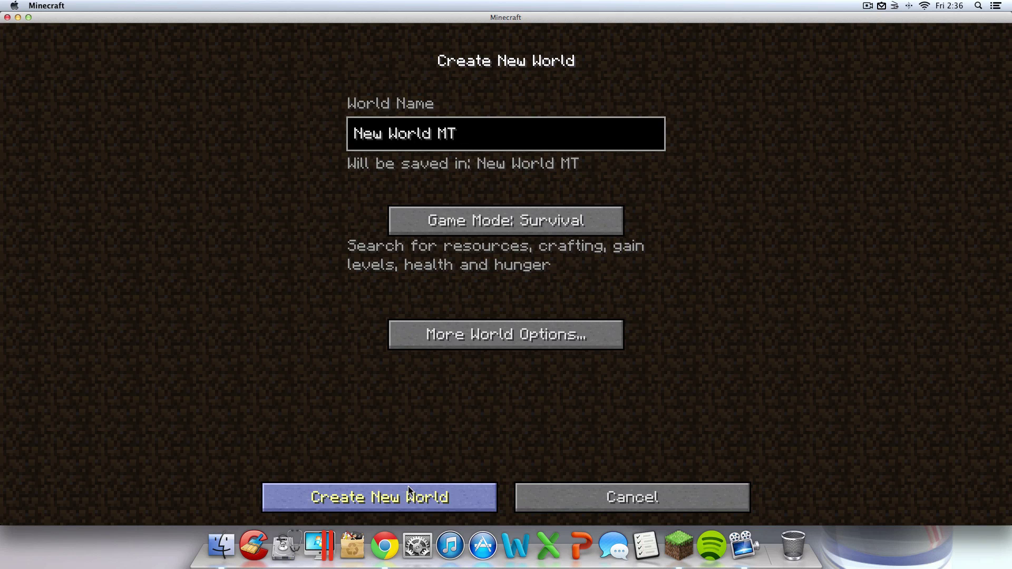
pyautogui.click(408, 491)
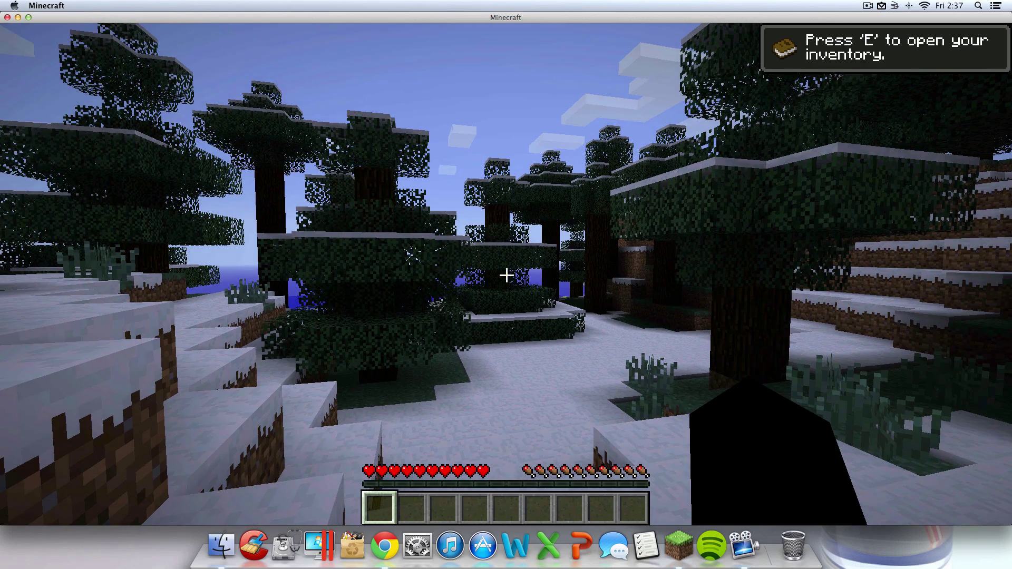
# Page through the TMI item list, then toggle the game mode to Creative.
pyautogui.press('e')
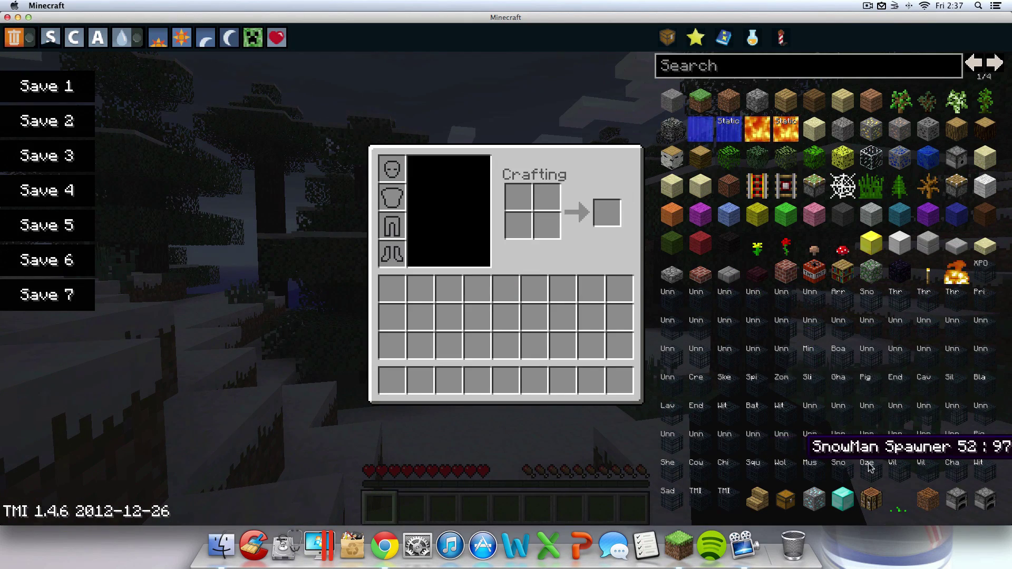
pyautogui.click(975, 64)
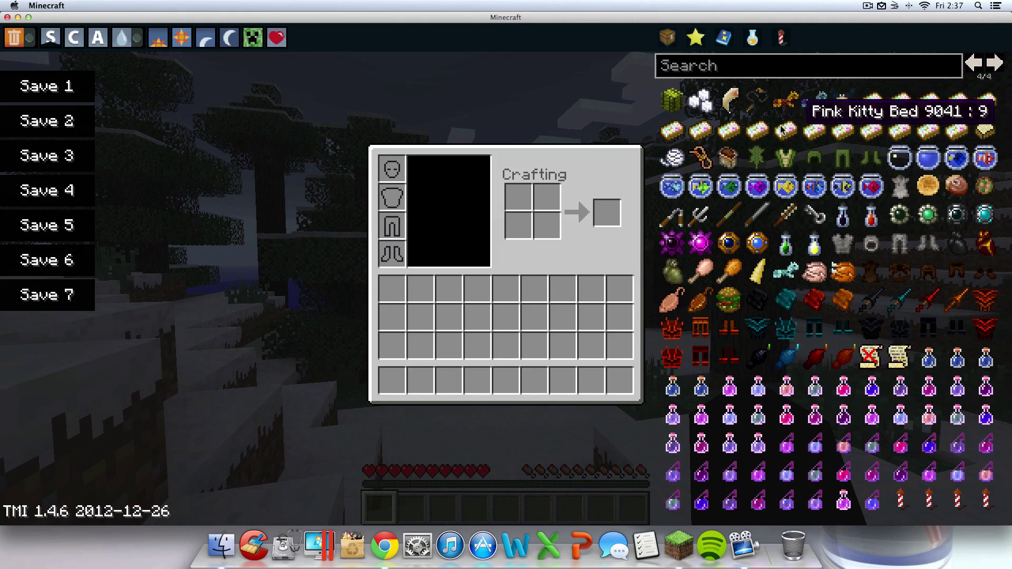
pyautogui.click(979, 66)
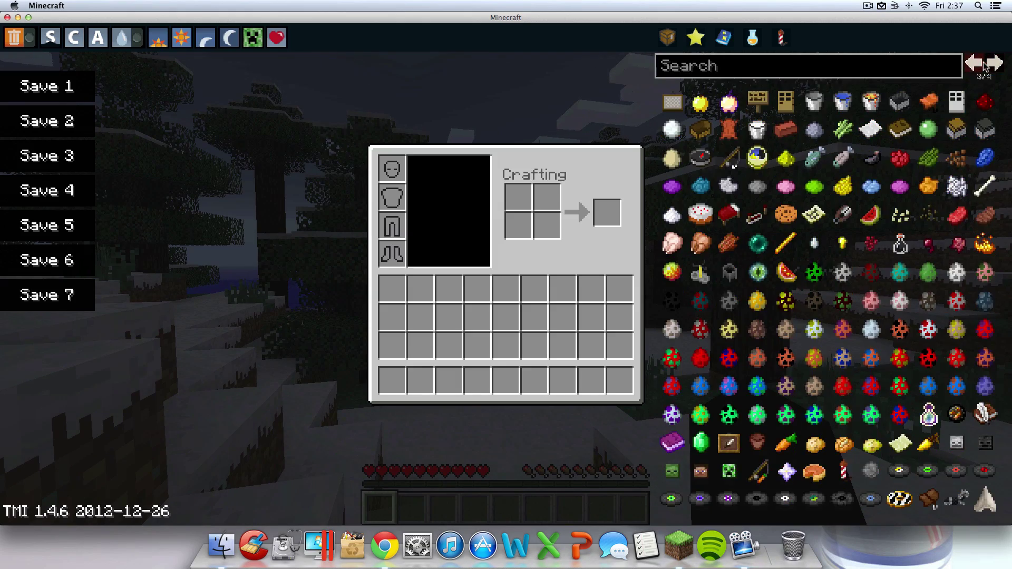
pyautogui.press('e')
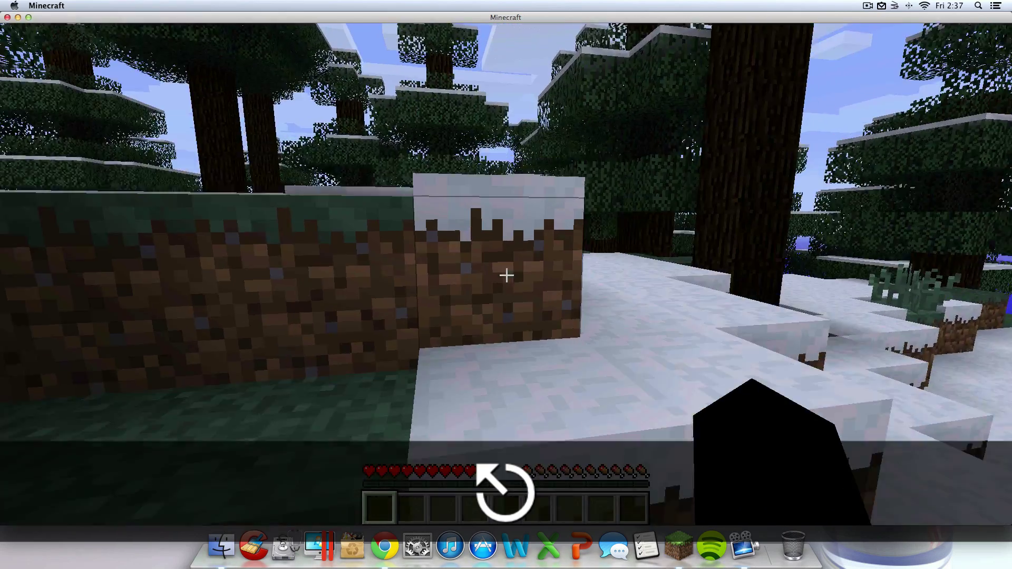
pyautogui.press('e')
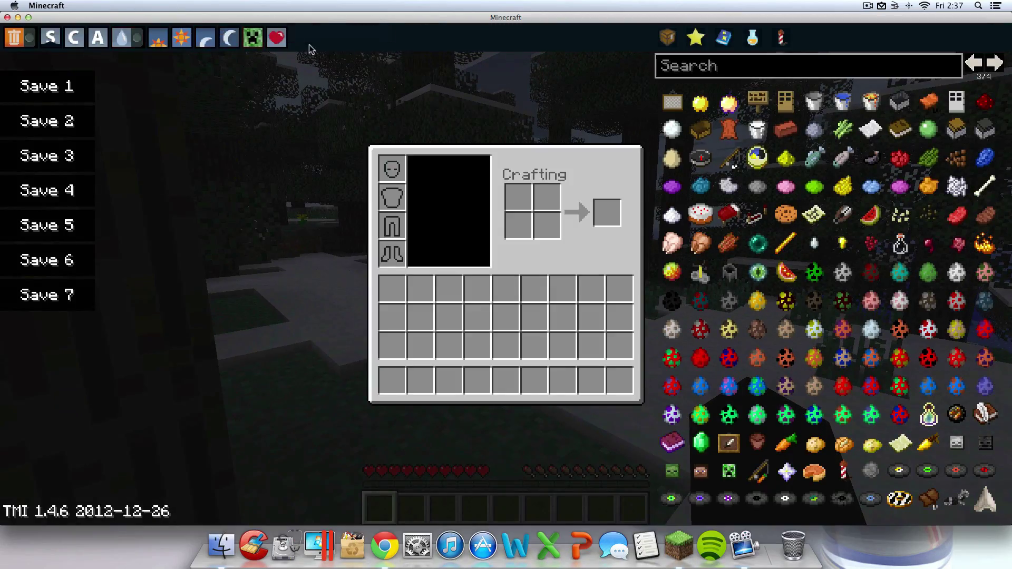
pyautogui.click(75, 37)
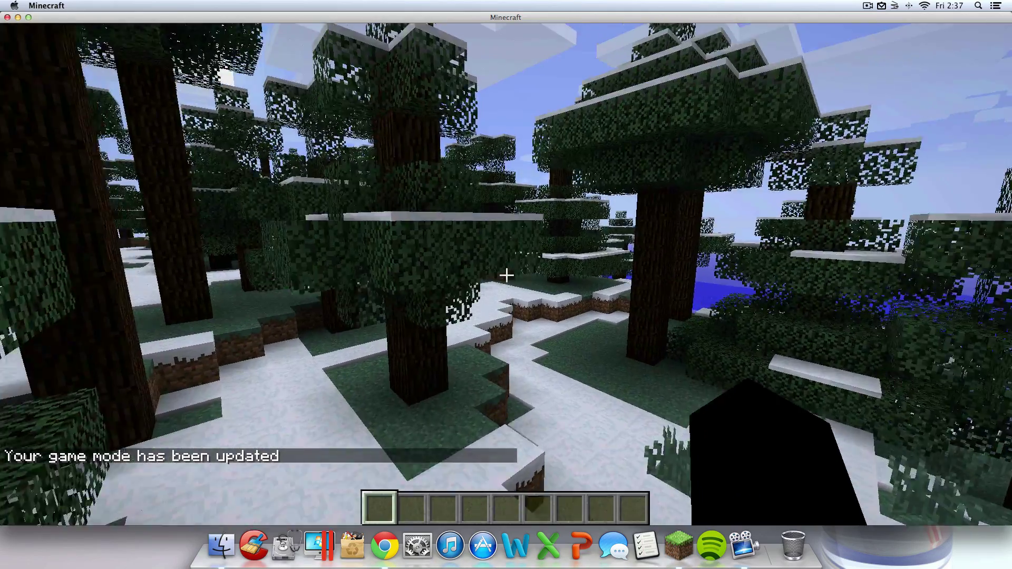
# Fly over the forest, land by a grey wolf, hit it, and reopen the creative inventory.
pyautogui.press('e')
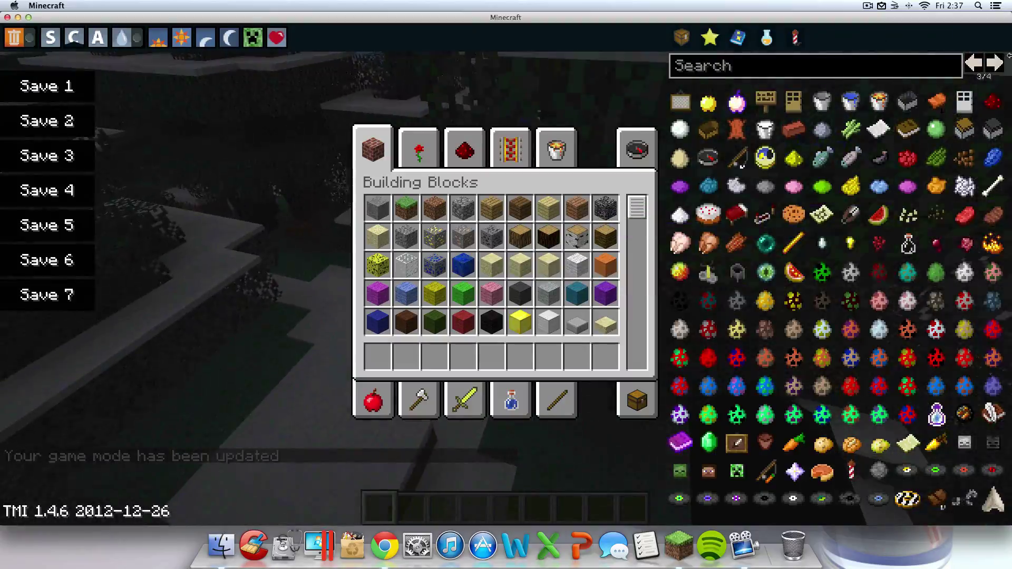
pyautogui.click(994, 63)
pyautogui.press('e')
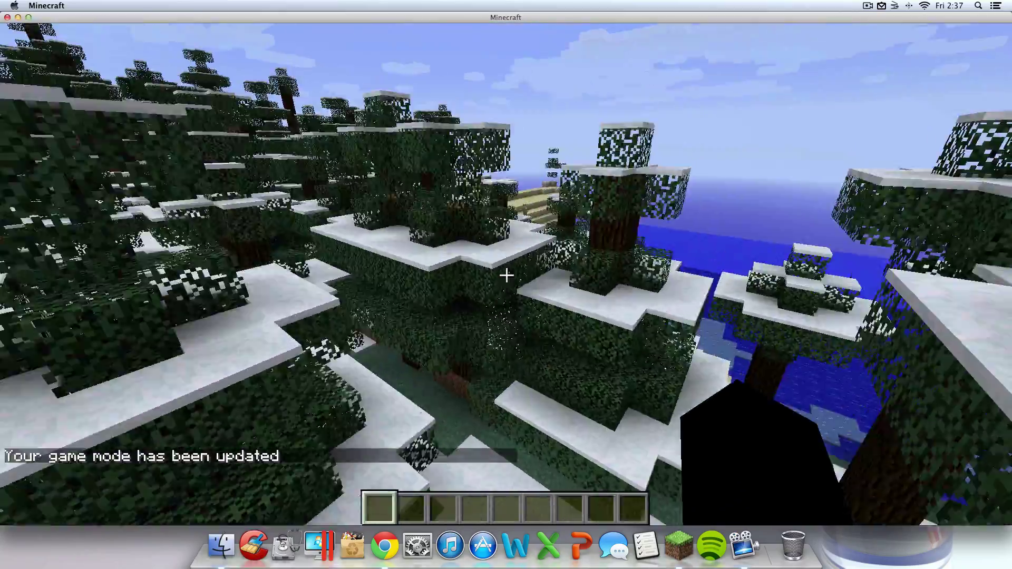
pyautogui.hotkey('shift', 'w')
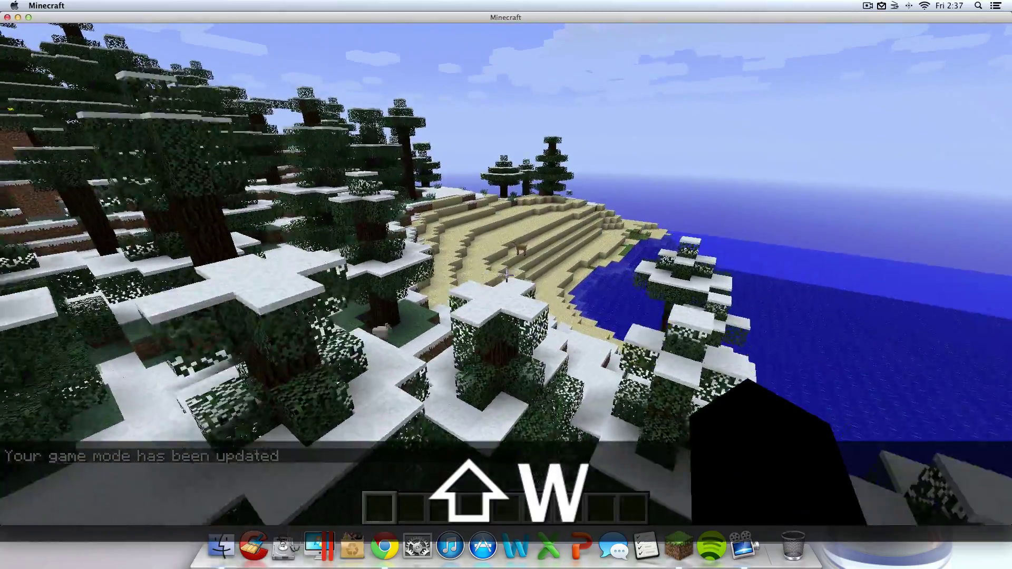
pyautogui.press('shift')
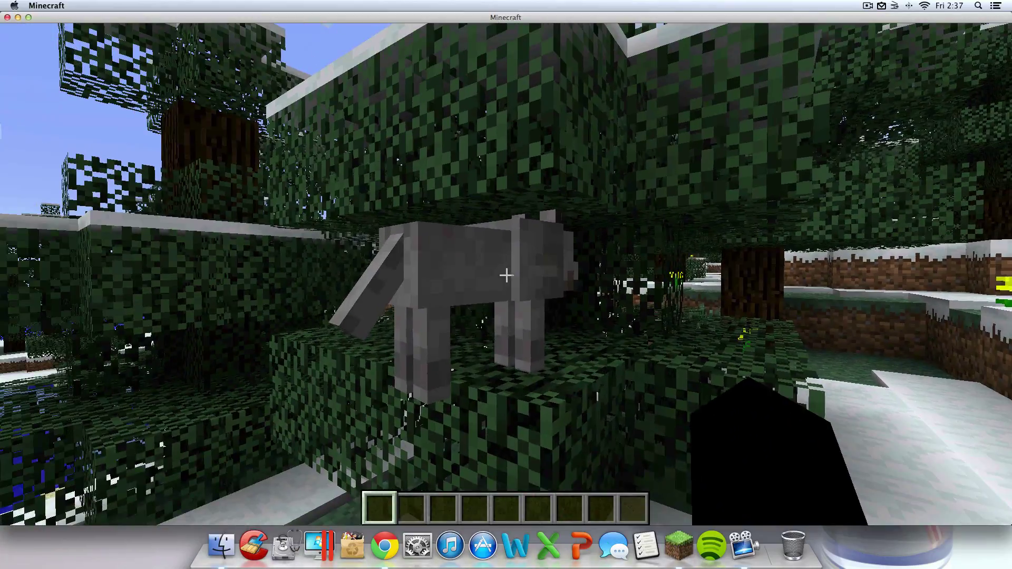
pyautogui.click(506, 275)
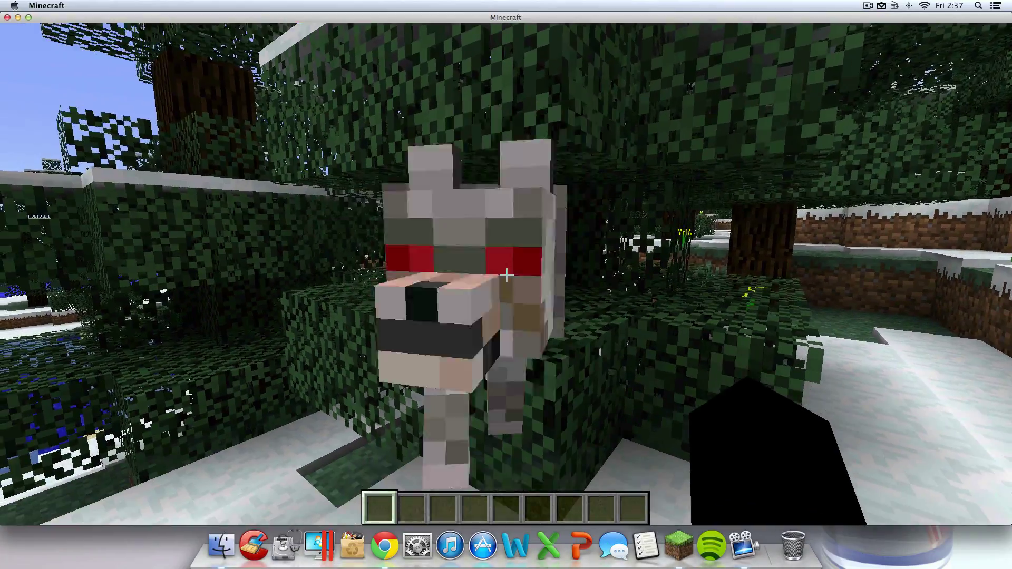
pyautogui.press('e')
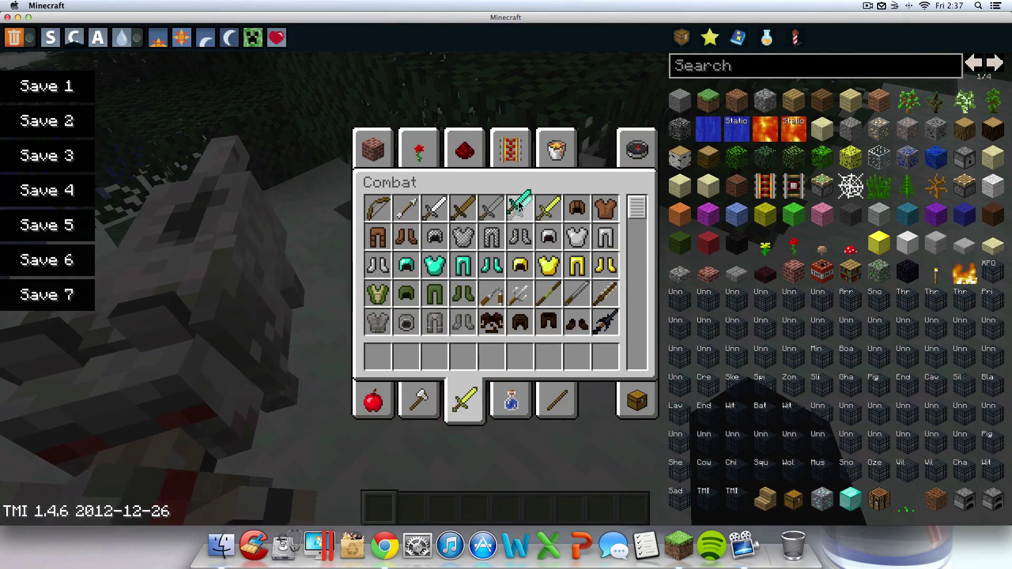
# Put a Diamond Sword in the first hotbar slot and strike a pig with it.
pyautogui.click(519, 206)
pyautogui.click(379, 367)
pyautogui.press('e')
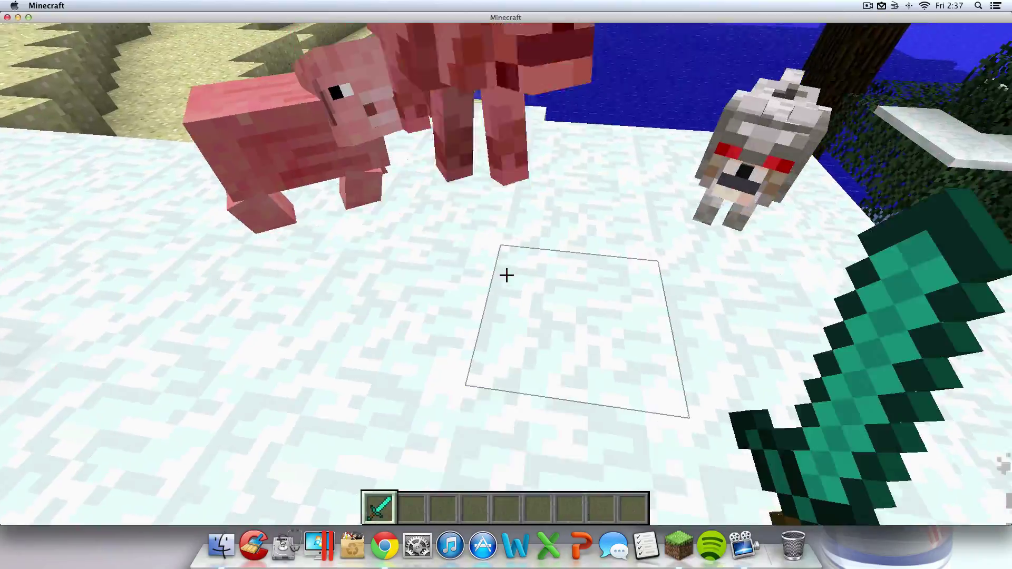
pyautogui.click(506, 274)
pyautogui.click(506, 274)
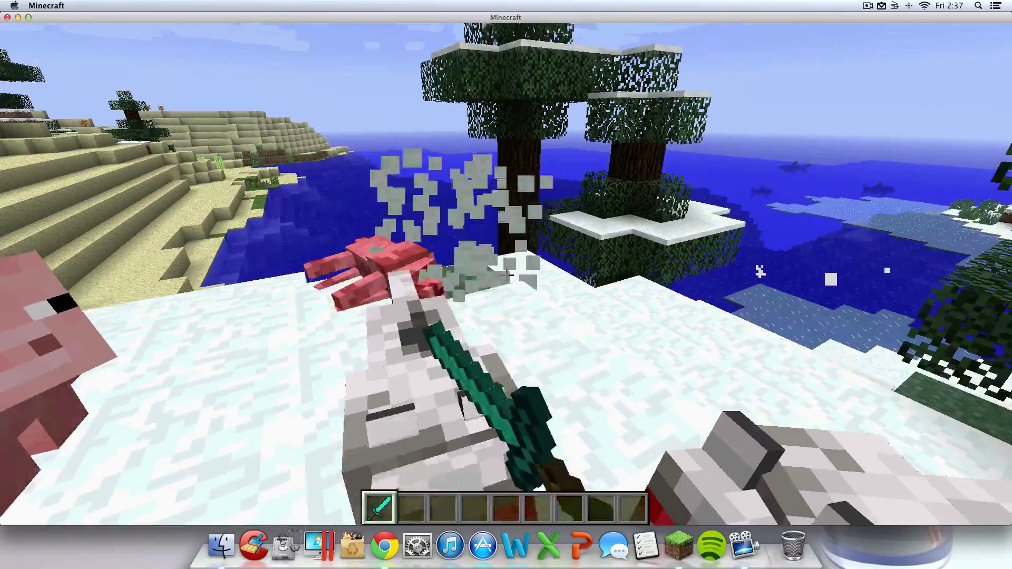
pyautogui.click(506, 274)
pyautogui.click(506, 275)
pyautogui.click(506, 275)
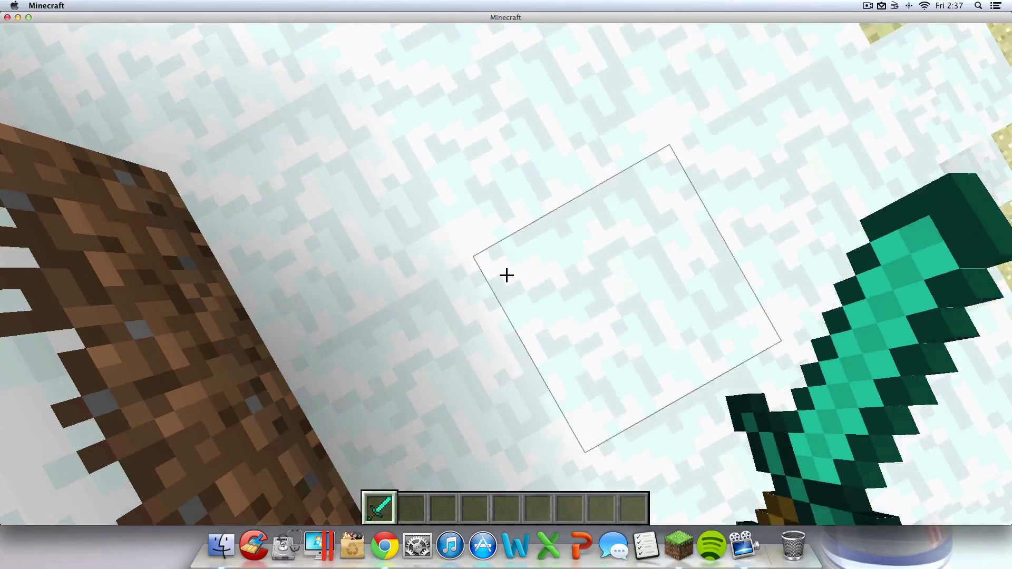
# Break a snow block, then chase and slay a deer along the beach for its Fur.
pyautogui.click(506, 275)
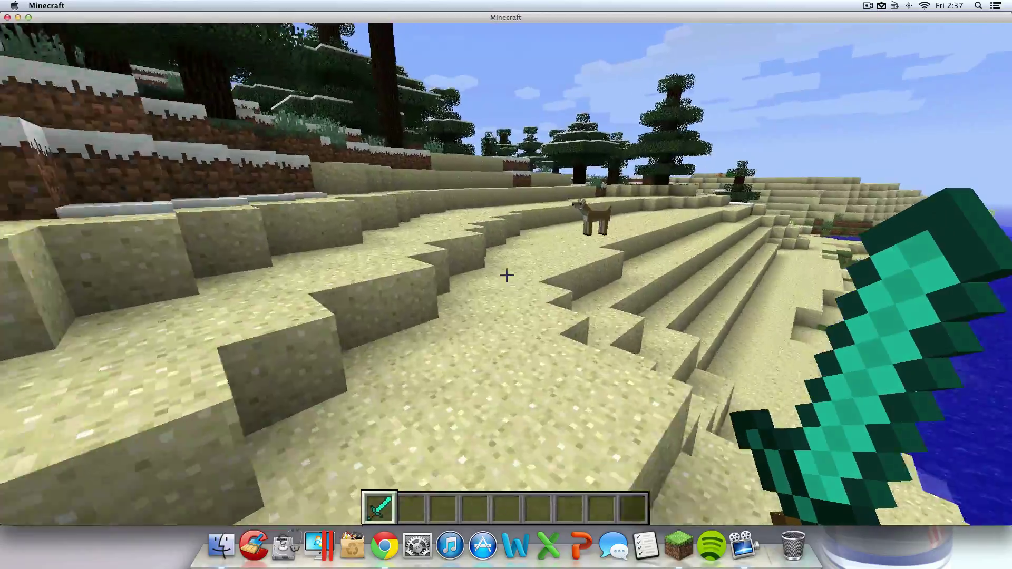
pyautogui.press('w')
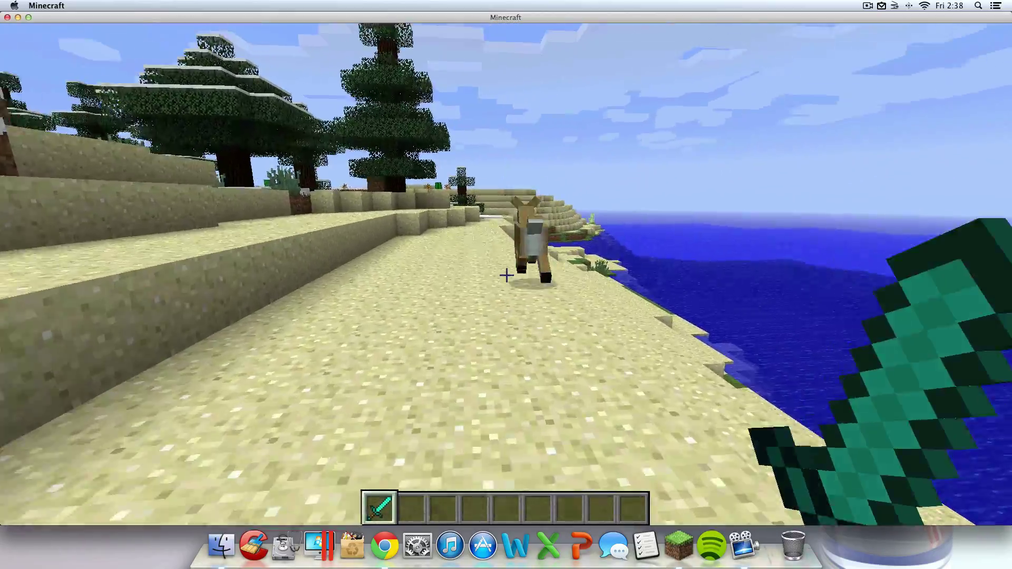
pyautogui.click(506, 274)
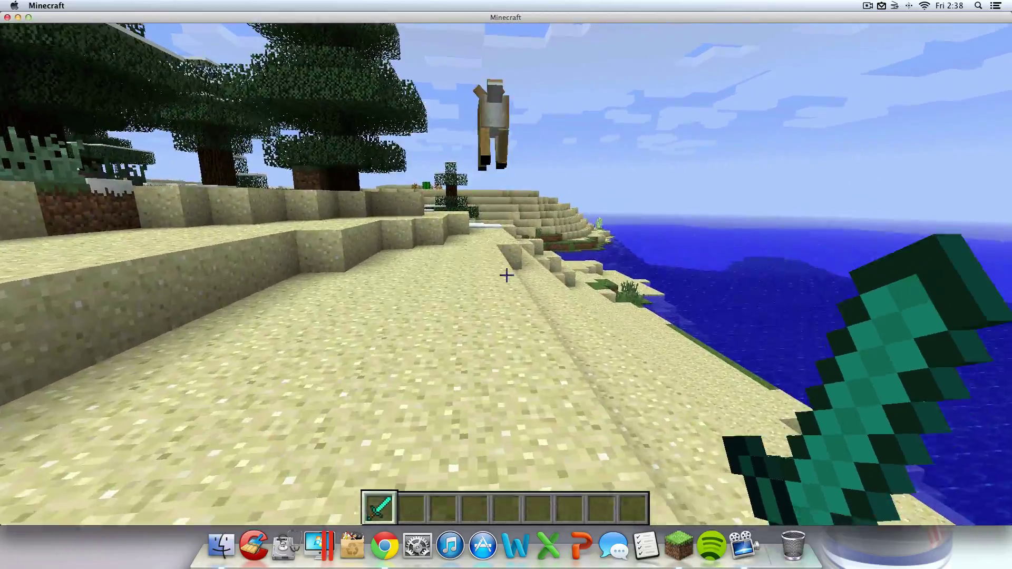
pyautogui.press('w')
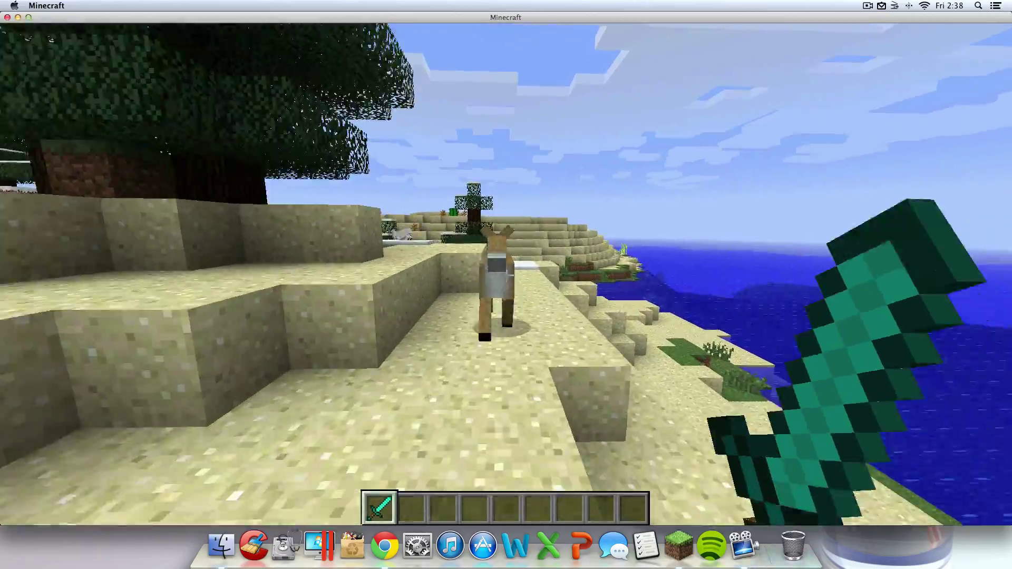
pyautogui.click(506, 275)
pyautogui.click(506, 275)
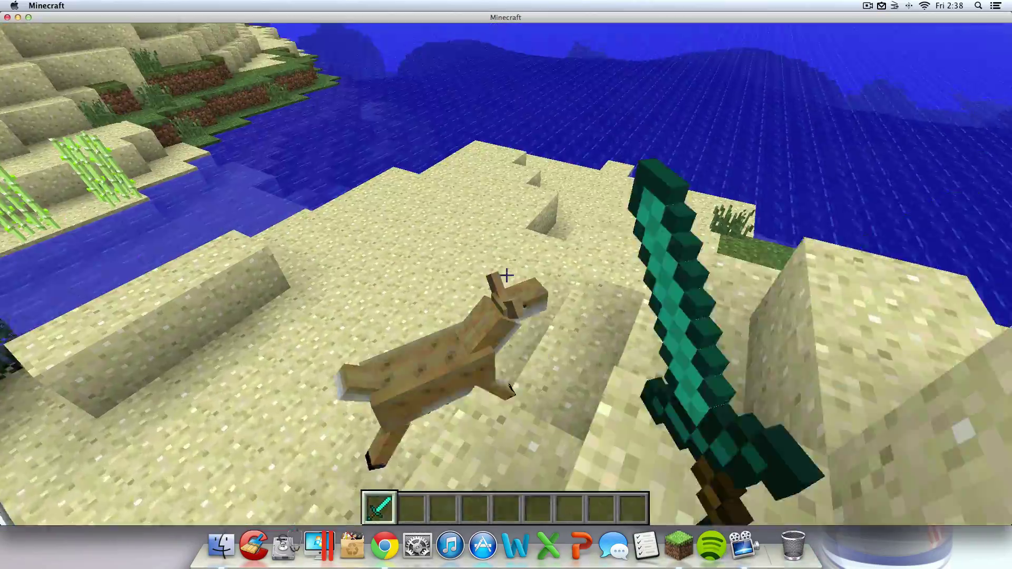
pyautogui.click(506, 275)
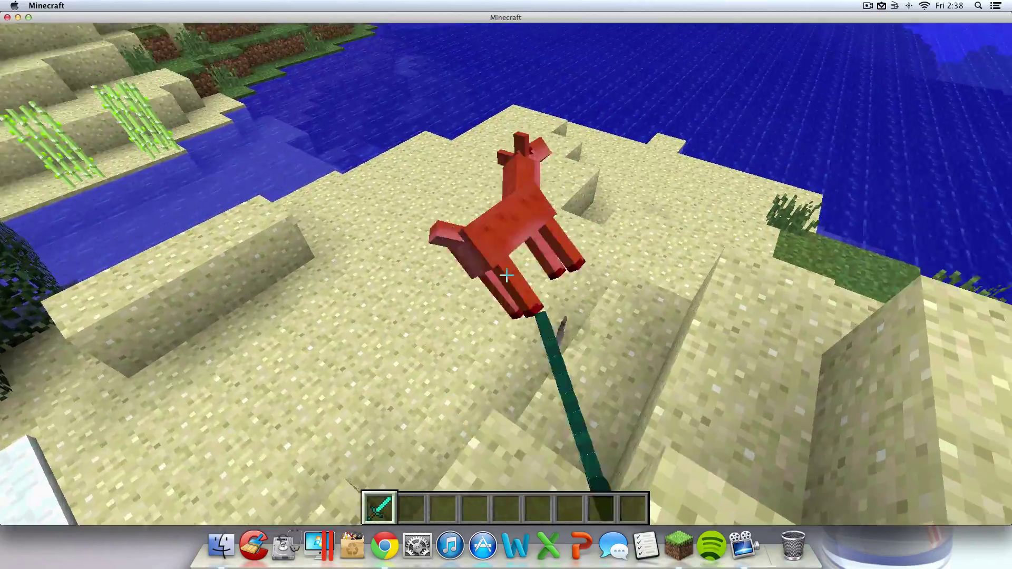
# Switch between the fur and diamond sword and walk over to the bunny.
pyautogui.press('2')
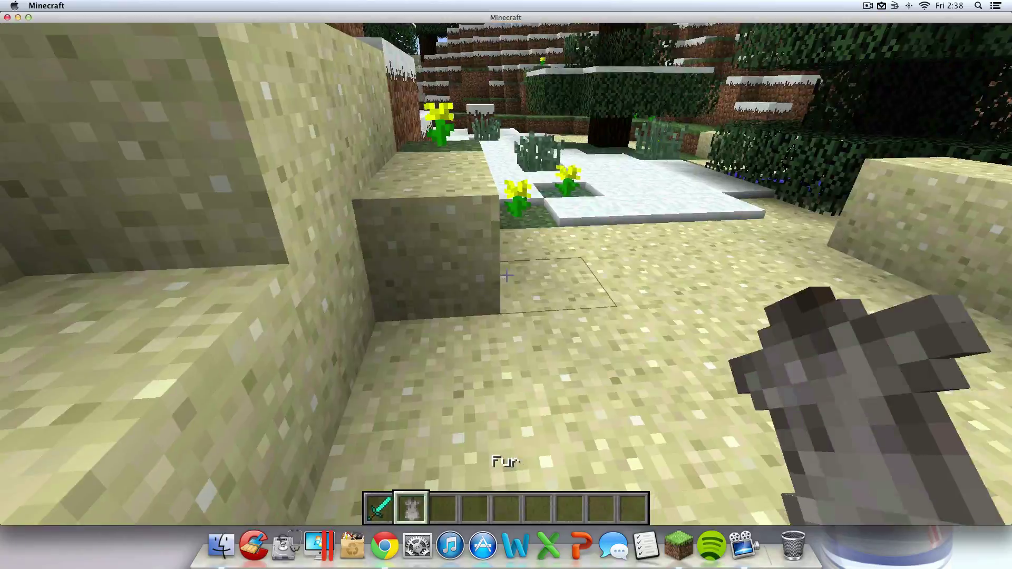
pyautogui.press('w')
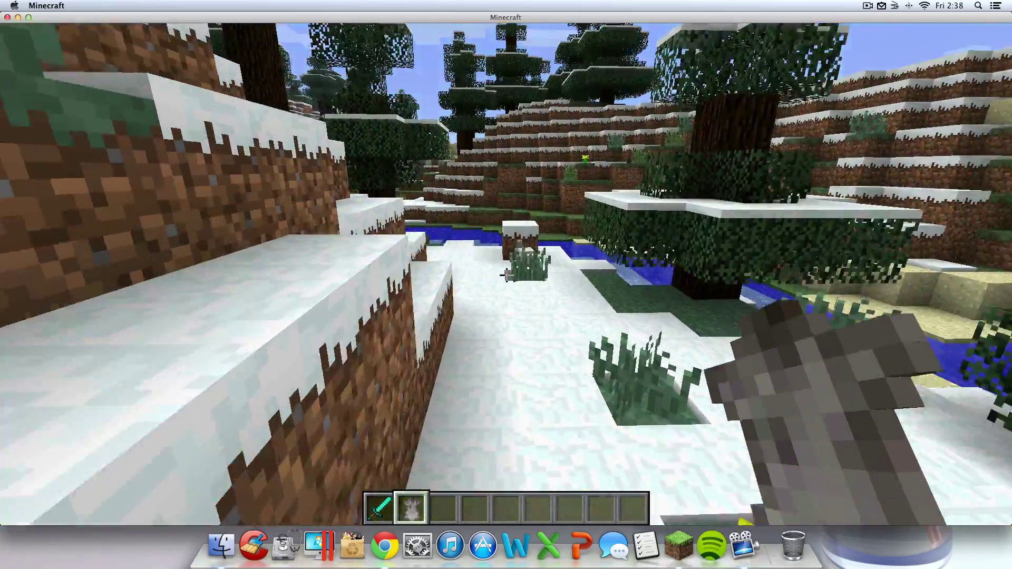
pyautogui.press('1')
pyautogui.press('w')
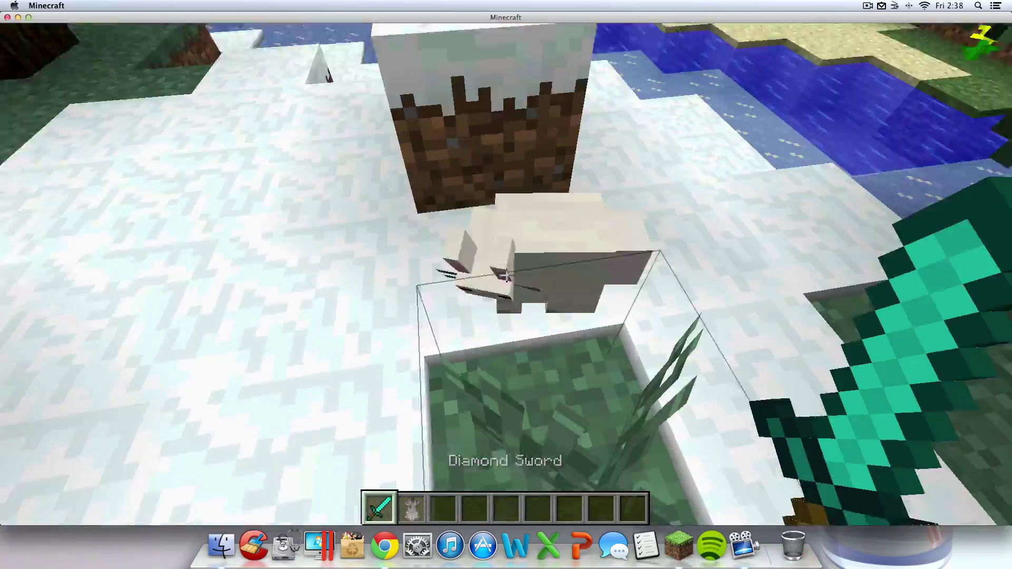
# Break a sand block in the snake-filled desert, then open the inventory with the TMI panel.
pyautogui.moveTo(506, 276)
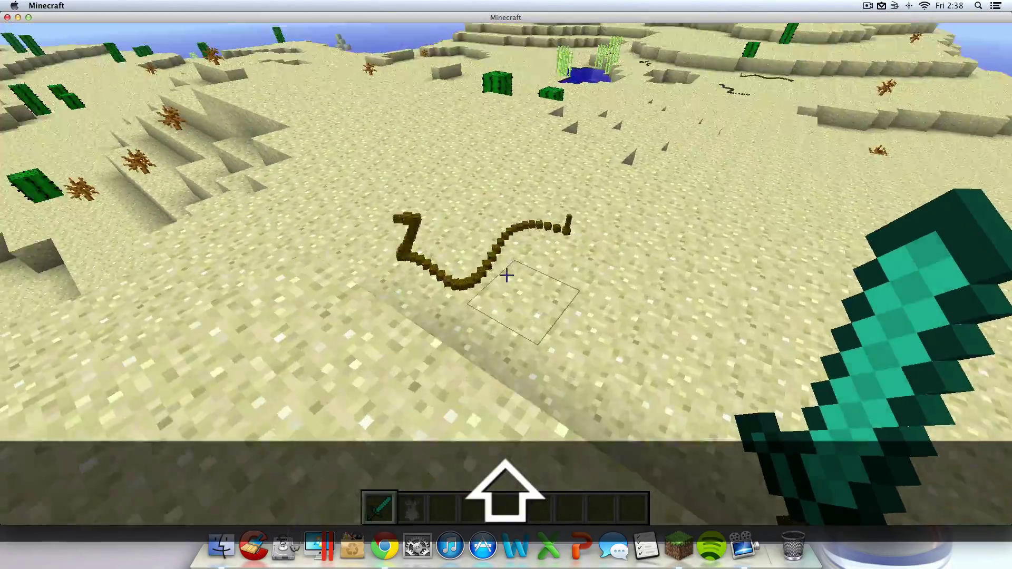
pyautogui.click(506, 274)
pyautogui.moveTo(506, 274)
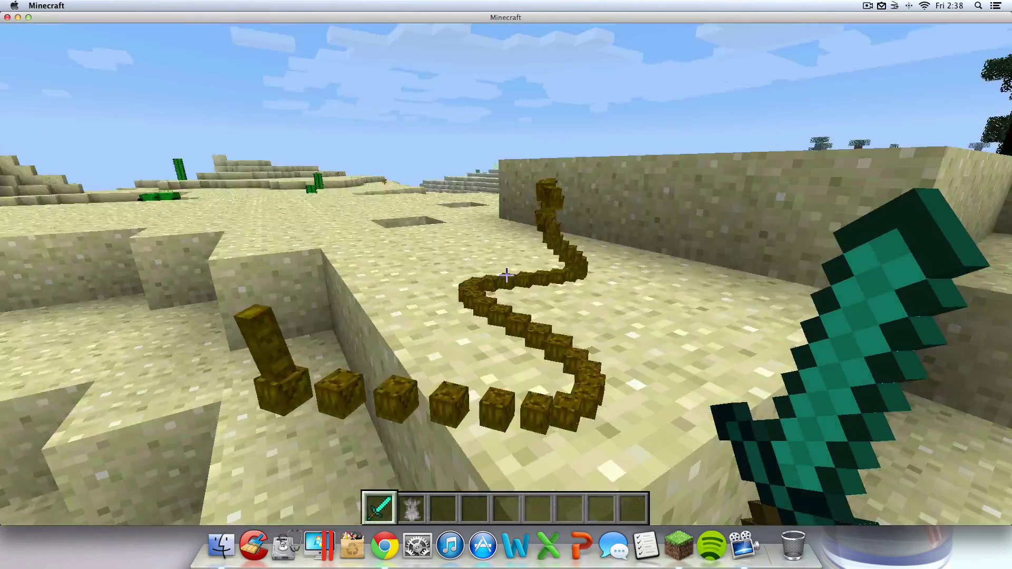
pyautogui.press('e')
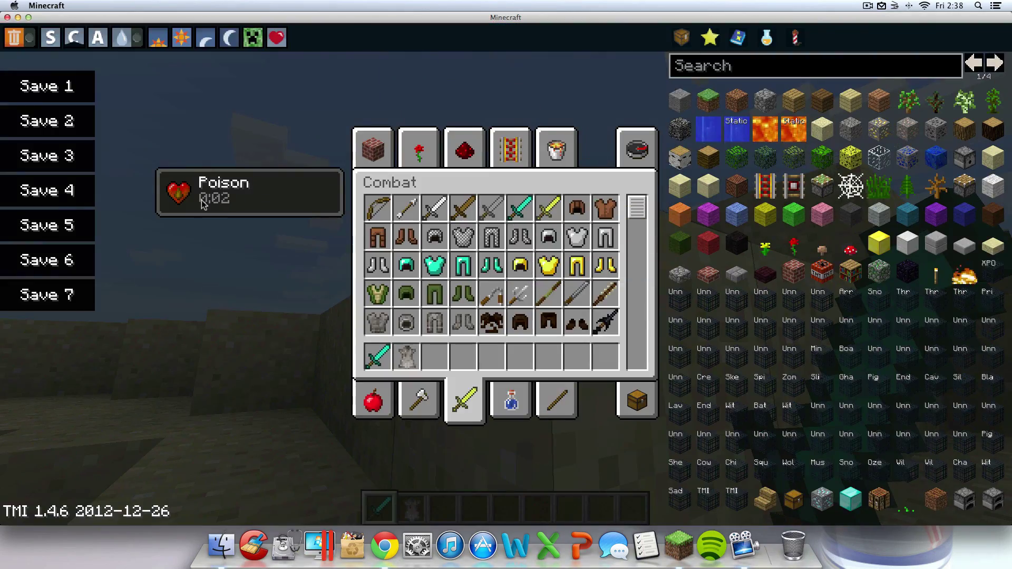
# Leave the inventory, kill the rattlesnake with the sword, and throw a Rattle Snake Egg from slot 3.
pyautogui.press('e')
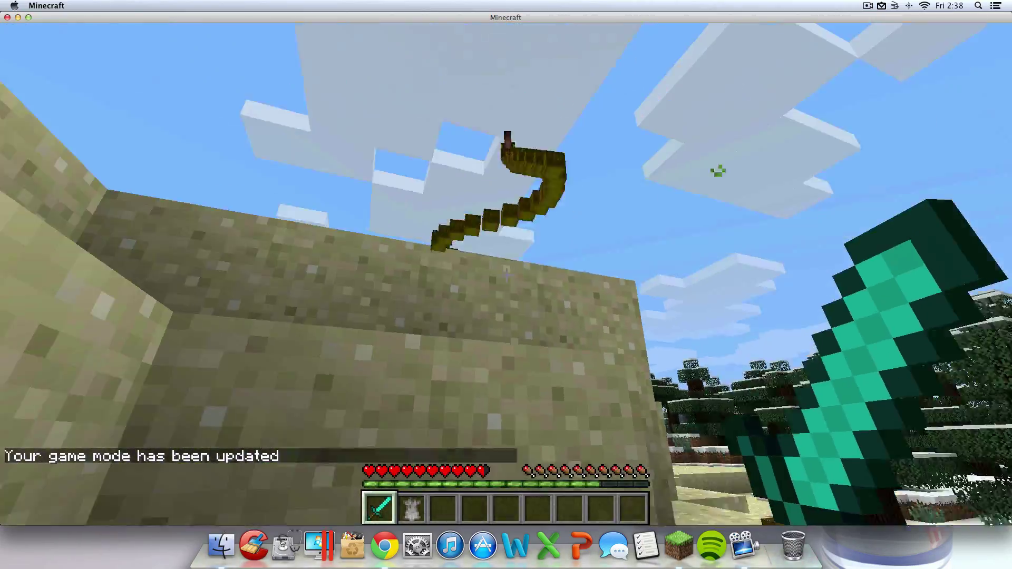
pyautogui.click(506, 274)
pyautogui.press('3')
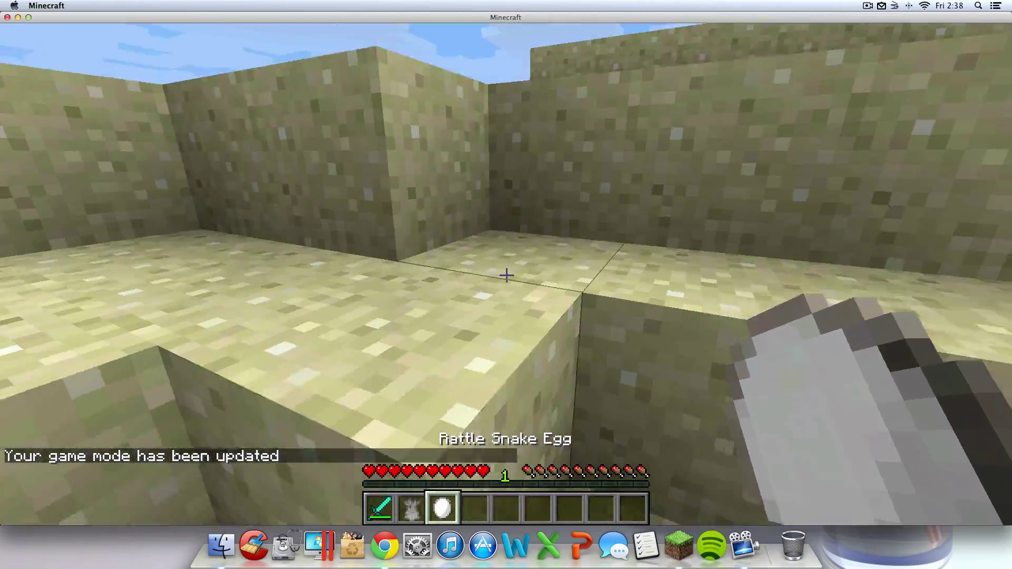
pyautogui.rightClick(506, 275)
pyautogui.rightClick(506, 274)
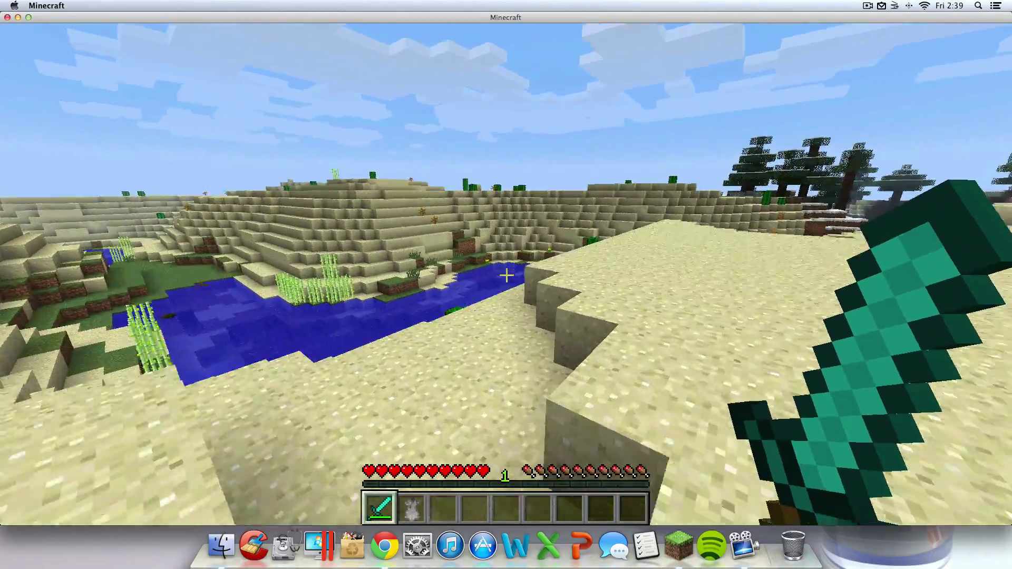
# Cross the water and the sand plateau, past the pyramid and sugar cane, toward the cacti.
pyautogui.press('w')
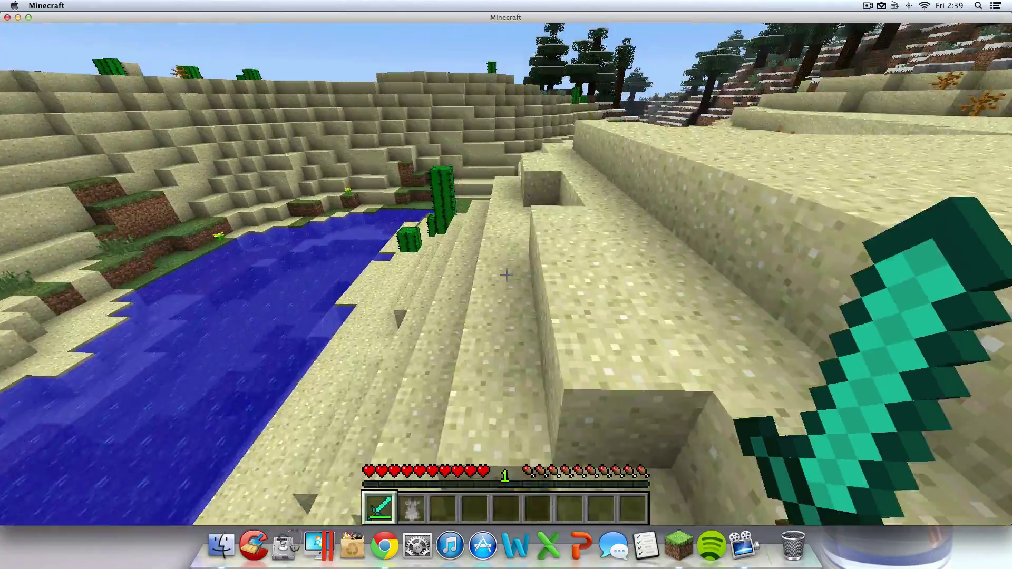
pyautogui.press('w')
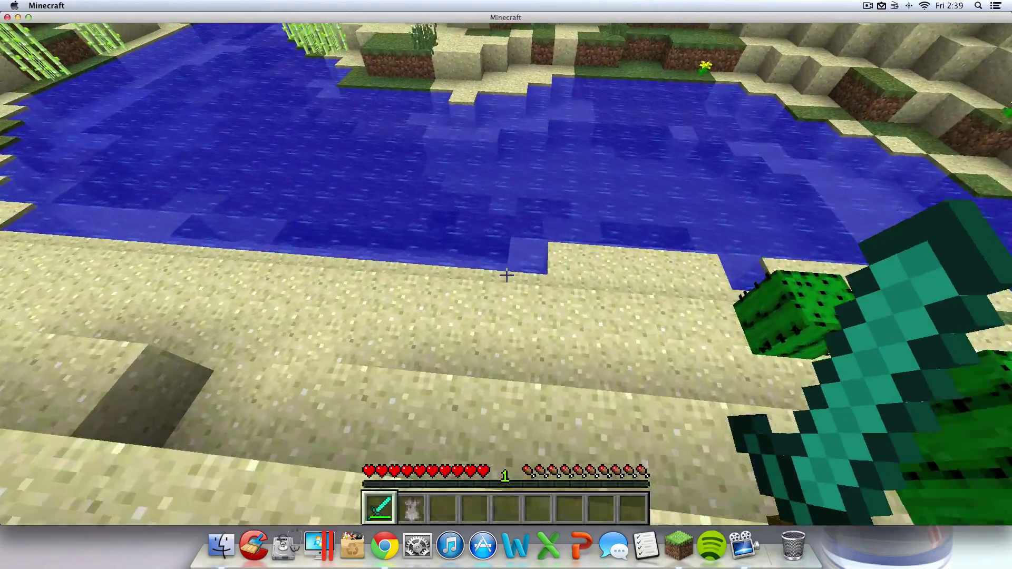
pyautogui.press('w')
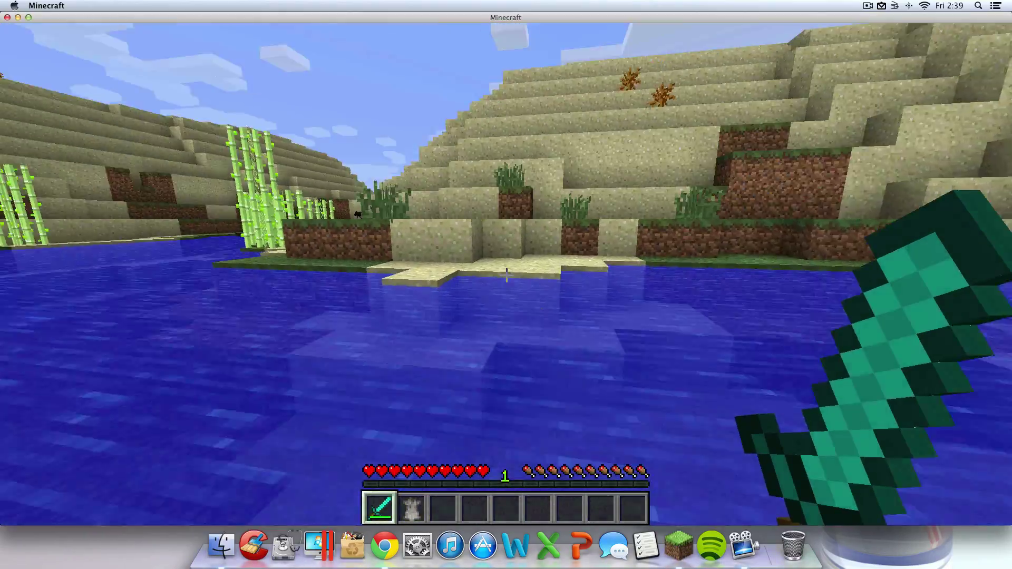
pyautogui.press('w')
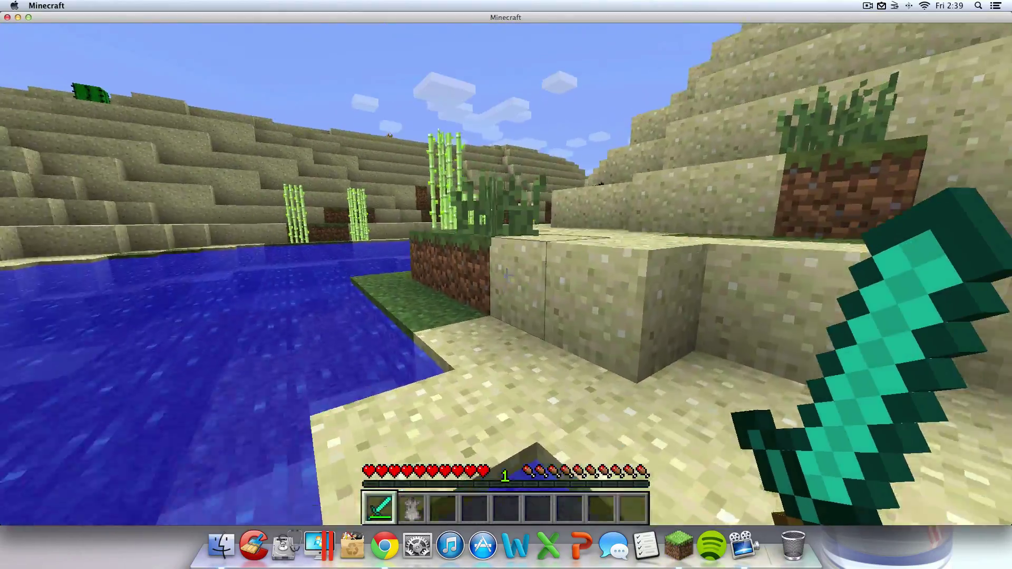
pyautogui.press('w')
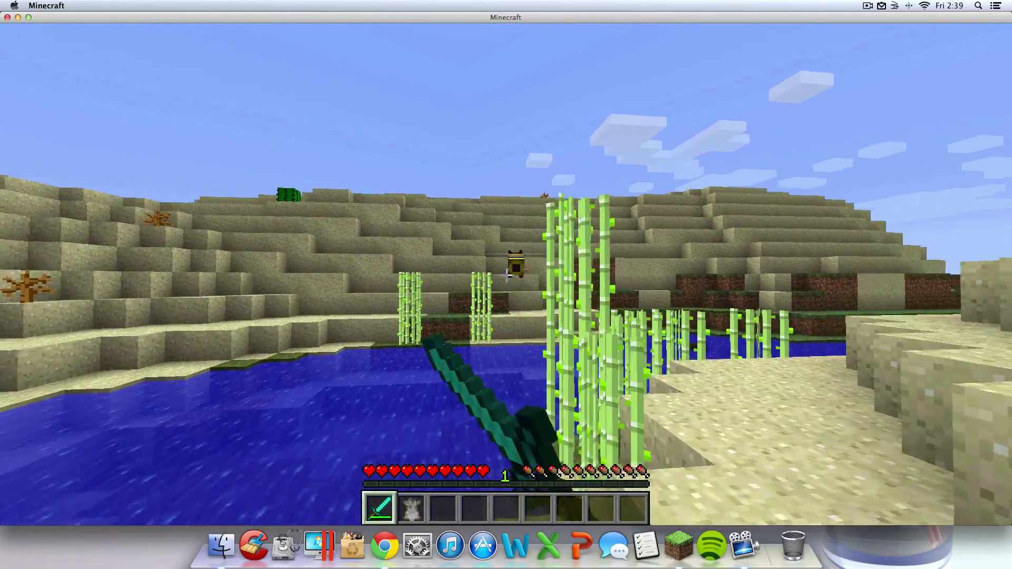
pyautogui.press('w')
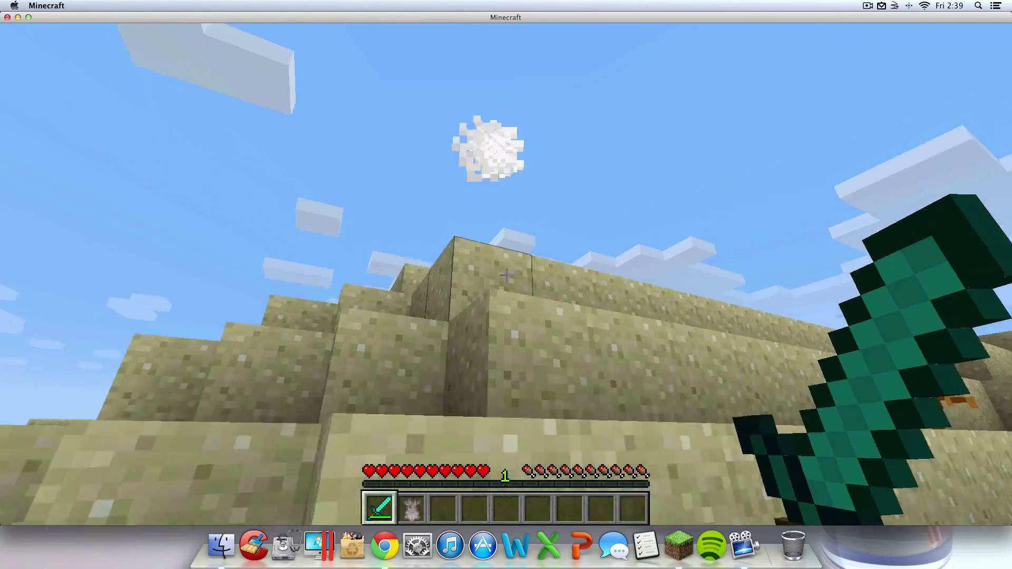
pyautogui.press('w')
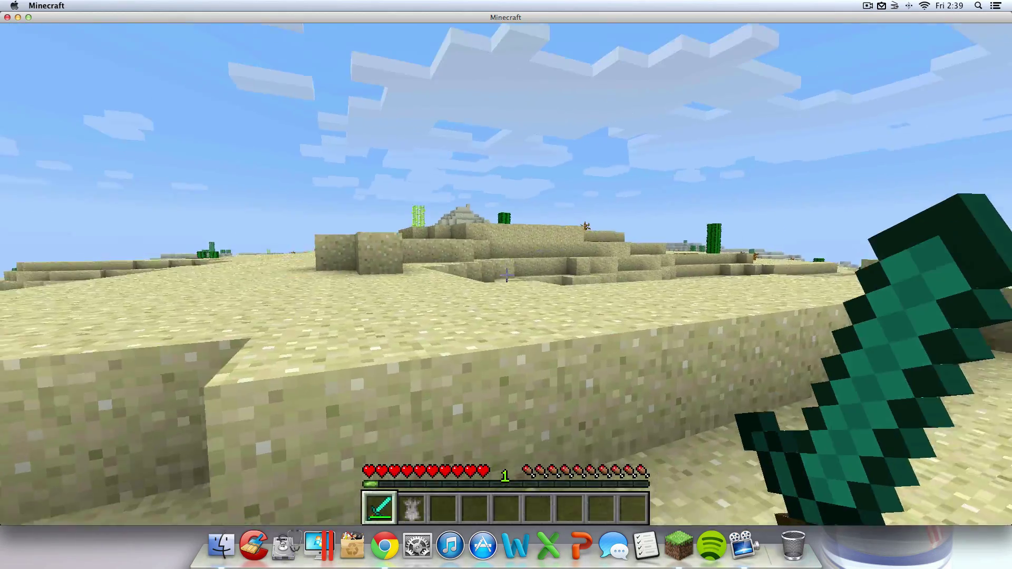
pyautogui.press('w')
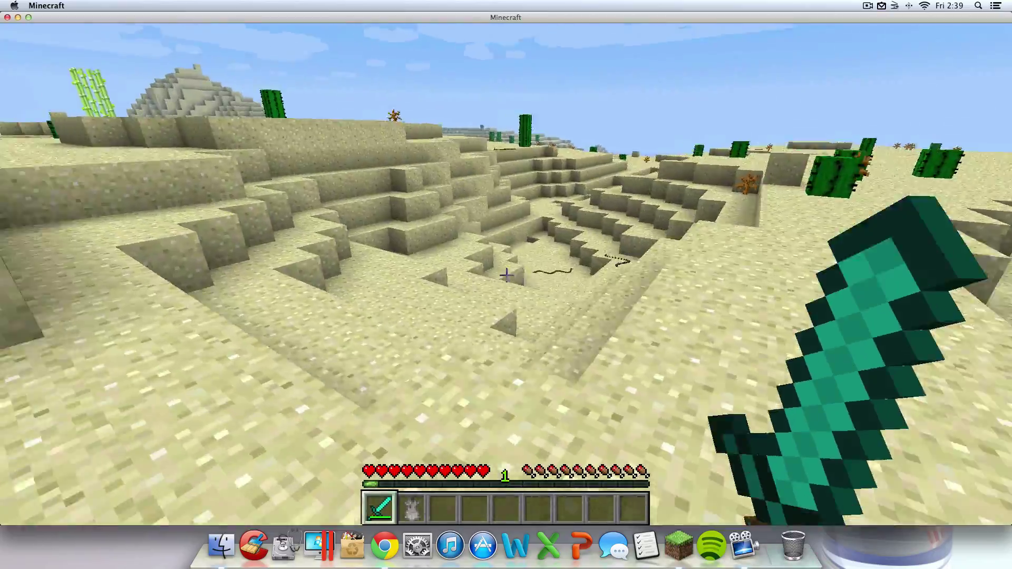
pyautogui.press('w')
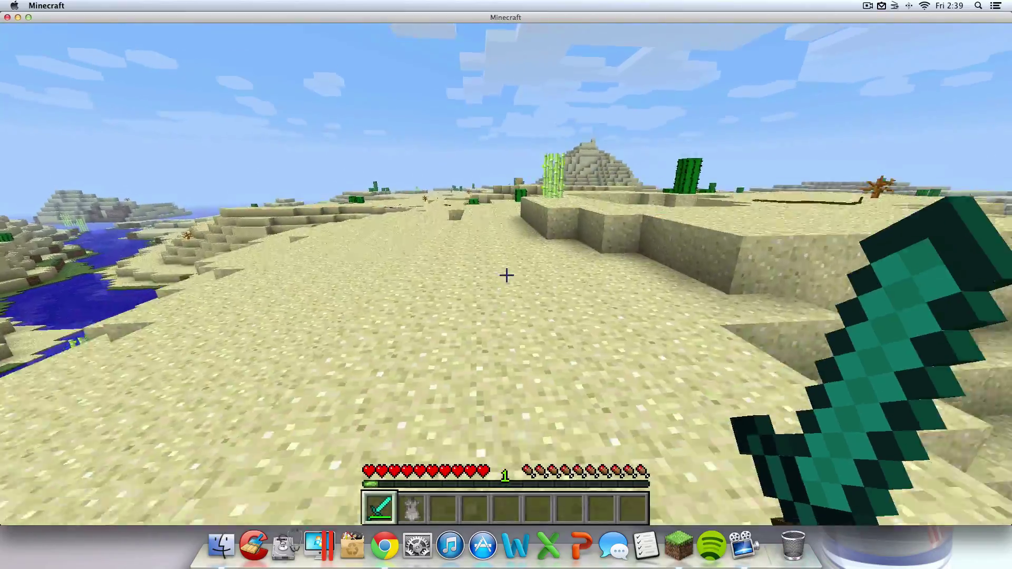
pyautogui.press('w')
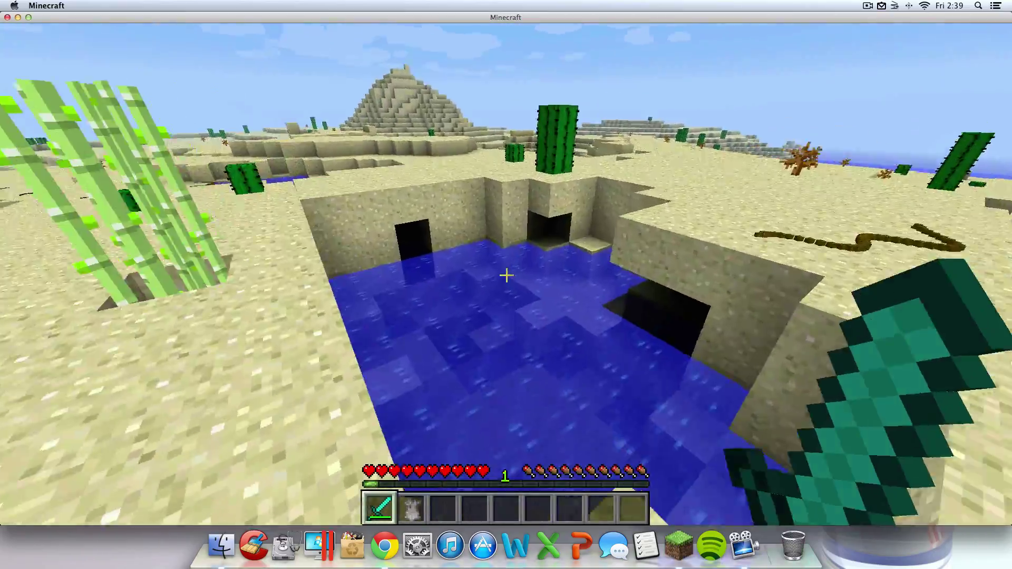
pyautogui.press('w')
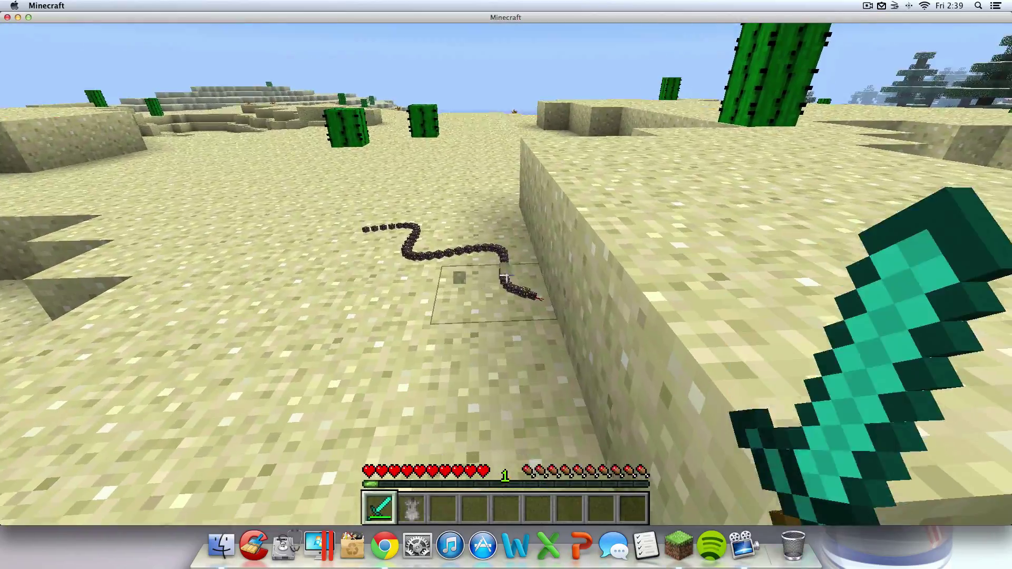
# Kill the desert snake with repeated sword strikes and pick up its drop.
pyautogui.click(506, 274)
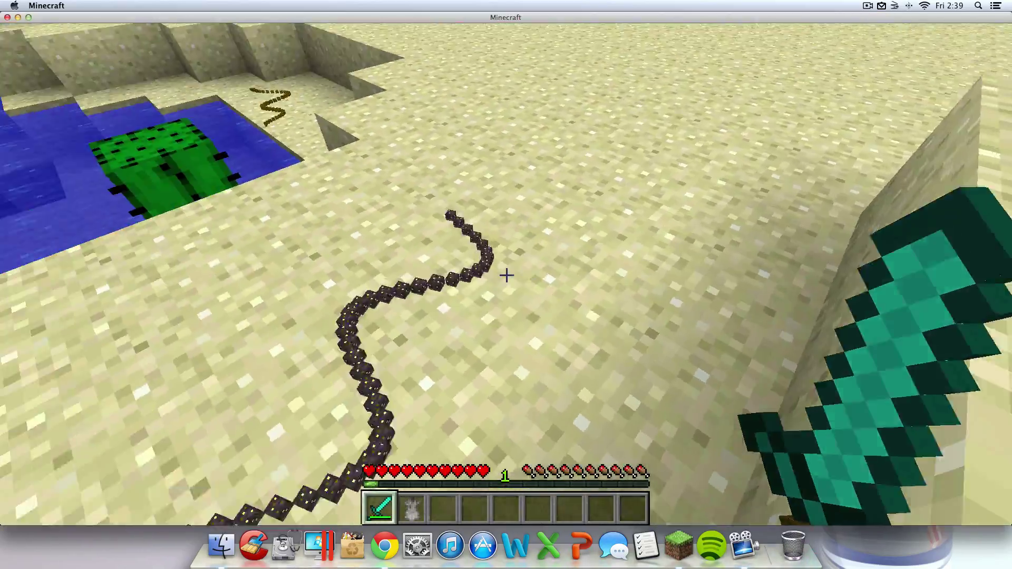
pyautogui.click(506, 274)
pyautogui.click(506, 274)
pyautogui.click(505, 274)
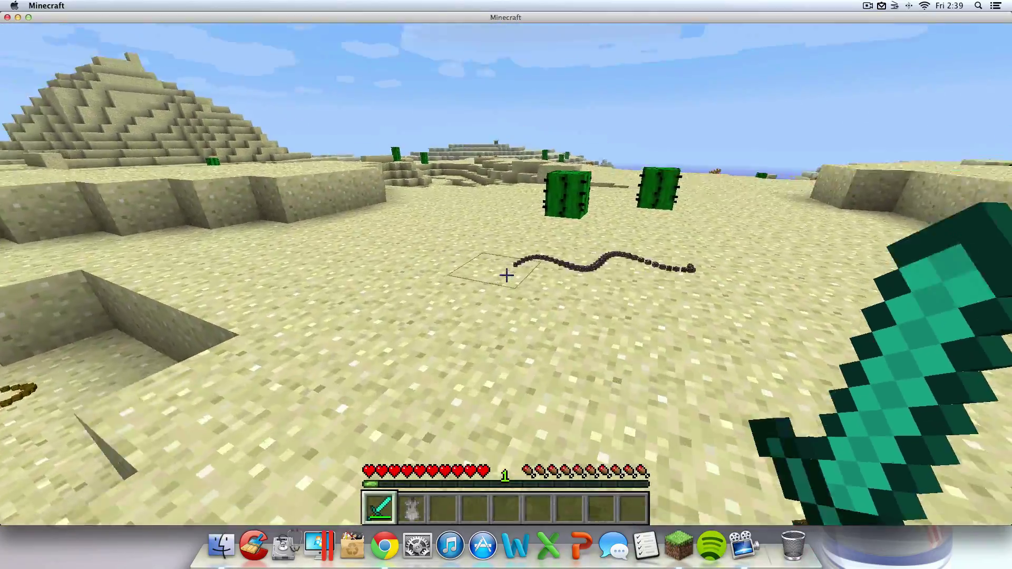
pyautogui.click(506, 274)
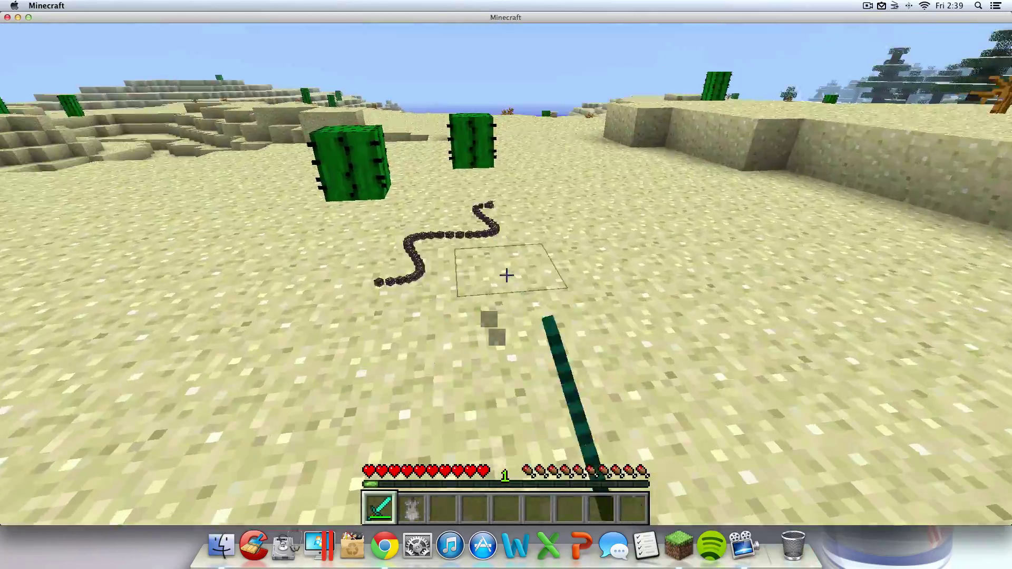
pyautogui.click(505, 275)
pyautogui.press('w')
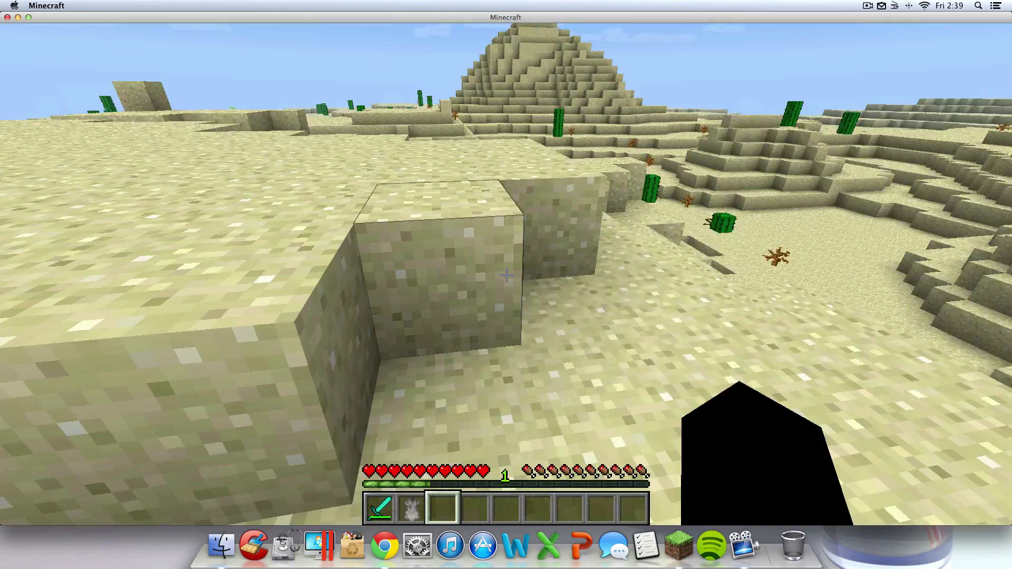
# Use the Fur from slot 2 to release a grey creature, then drop the Diamond Sword.
pyautogui.press('2')
pyautogui.rightClick(506, 275)
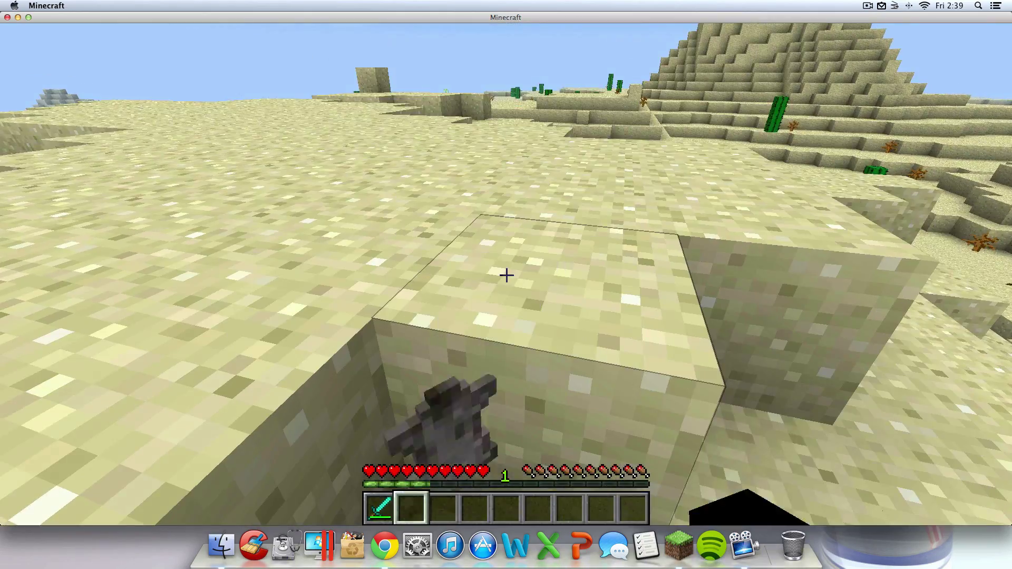
pyautogui.press('s')
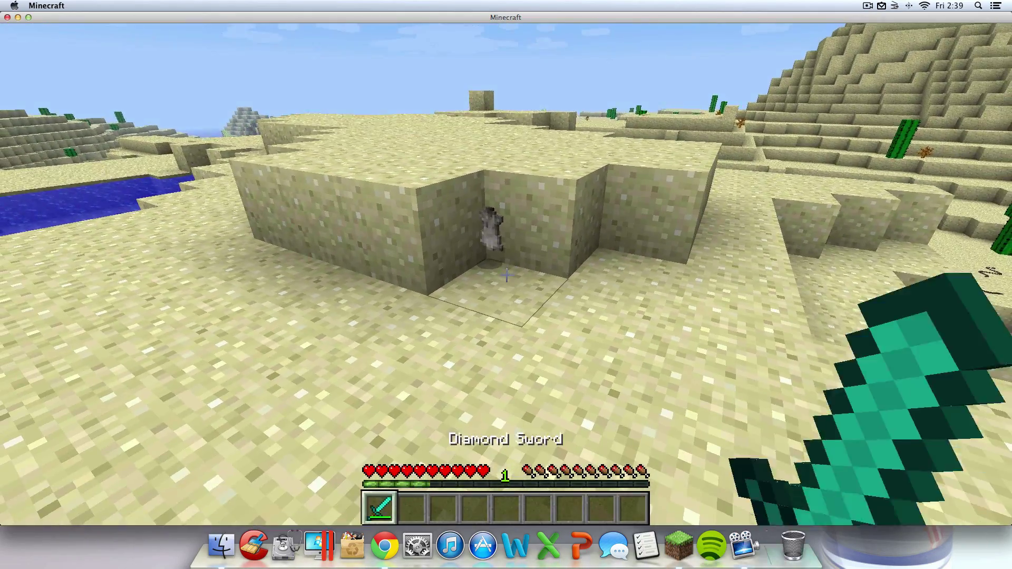
pyautogui.press('q')
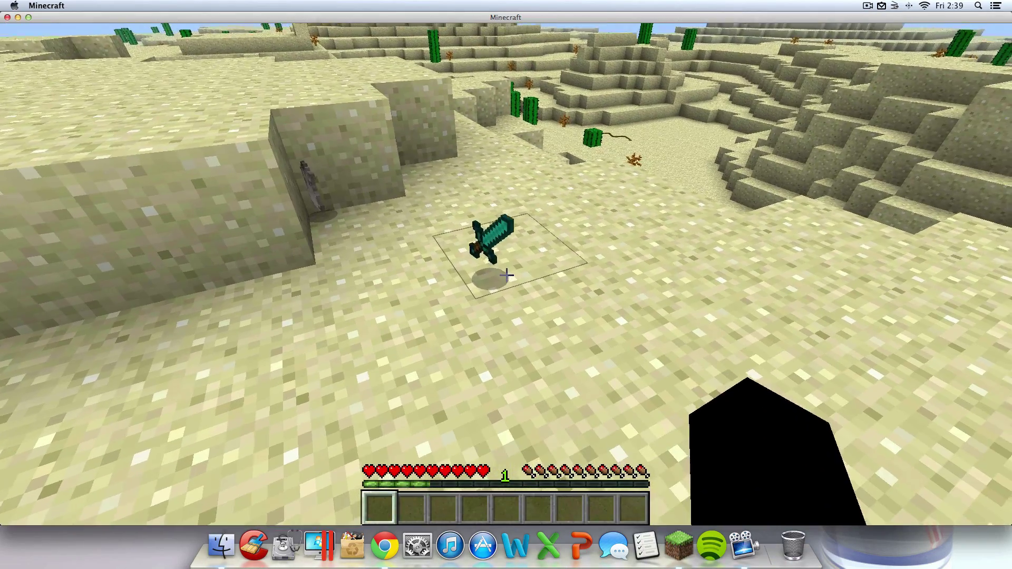
pyautogui.press('w')
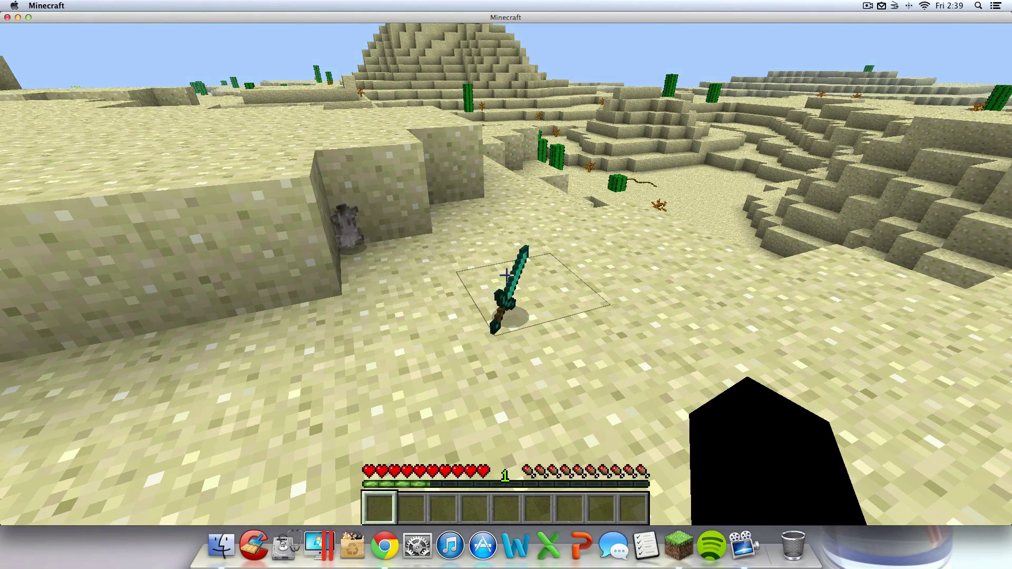